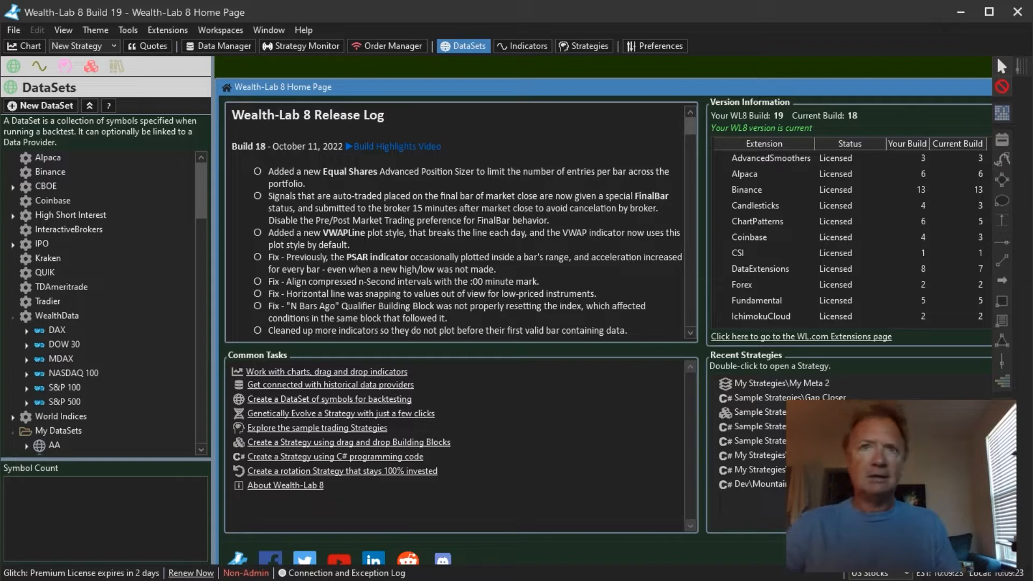
- Open a new SPY daily chart window and maximize it
left_click_drag(960, 88, 869, 117)
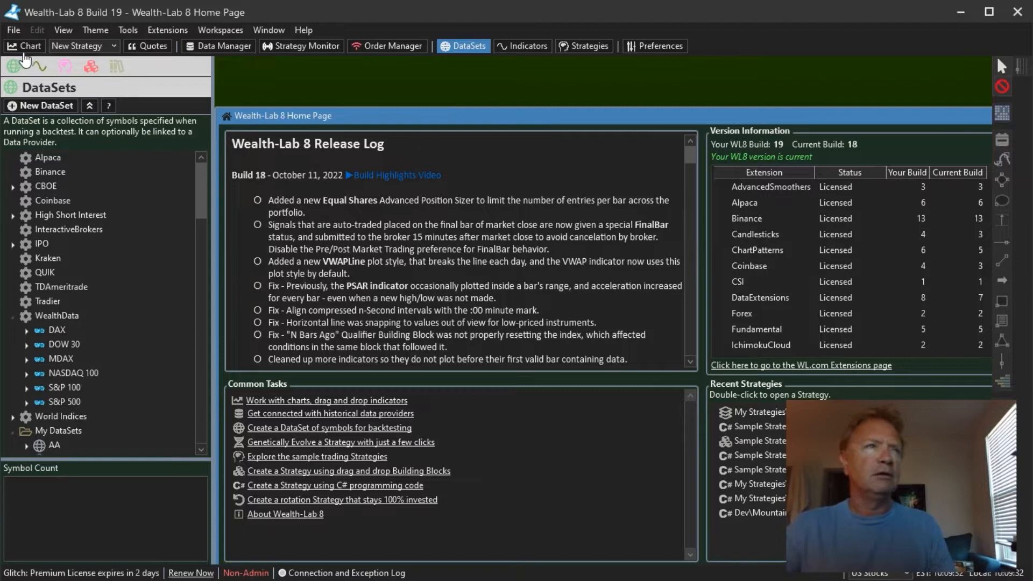
left_click(24, 46)
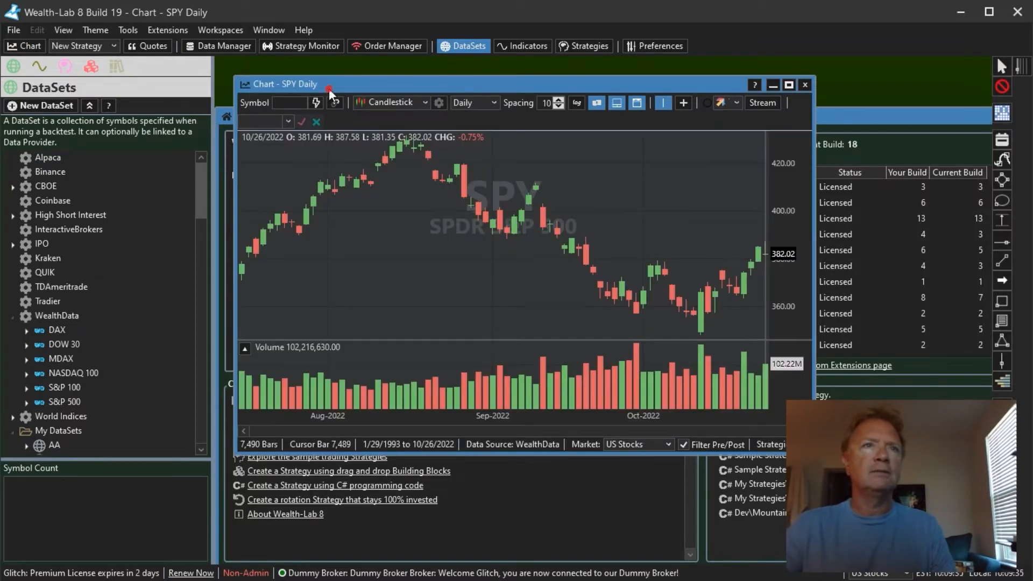
double_click(328, 89)
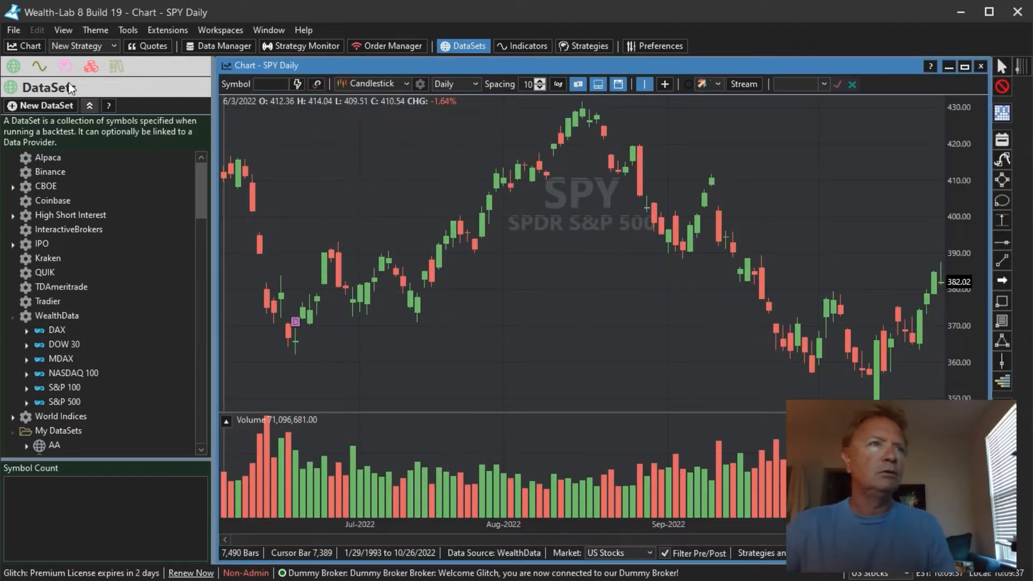
- Open the Indicators list and collapse each indicator group down to Transformer Indicators
left_click(40, 66)
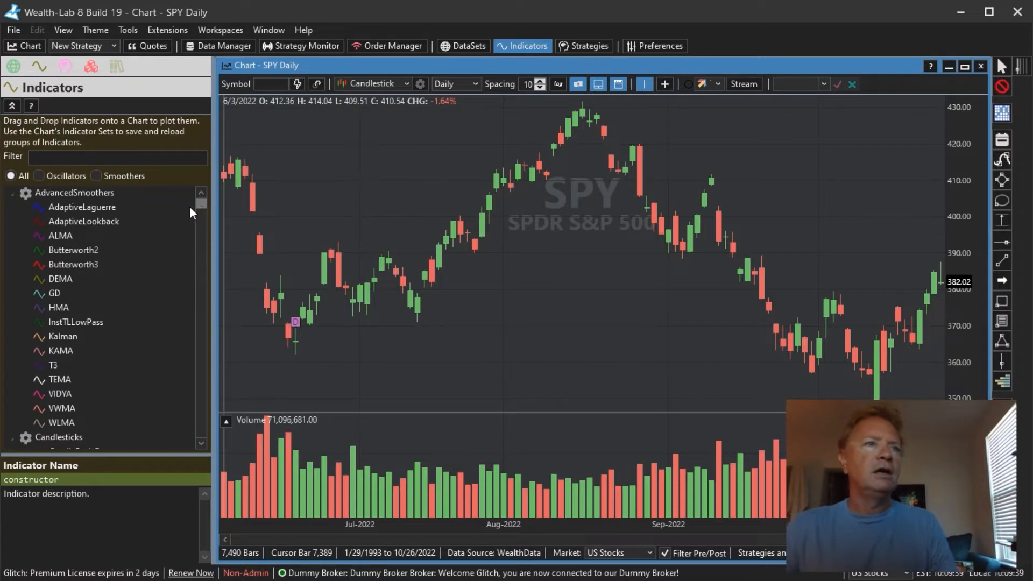
left_click(12, 195)
left_click(13, 207)
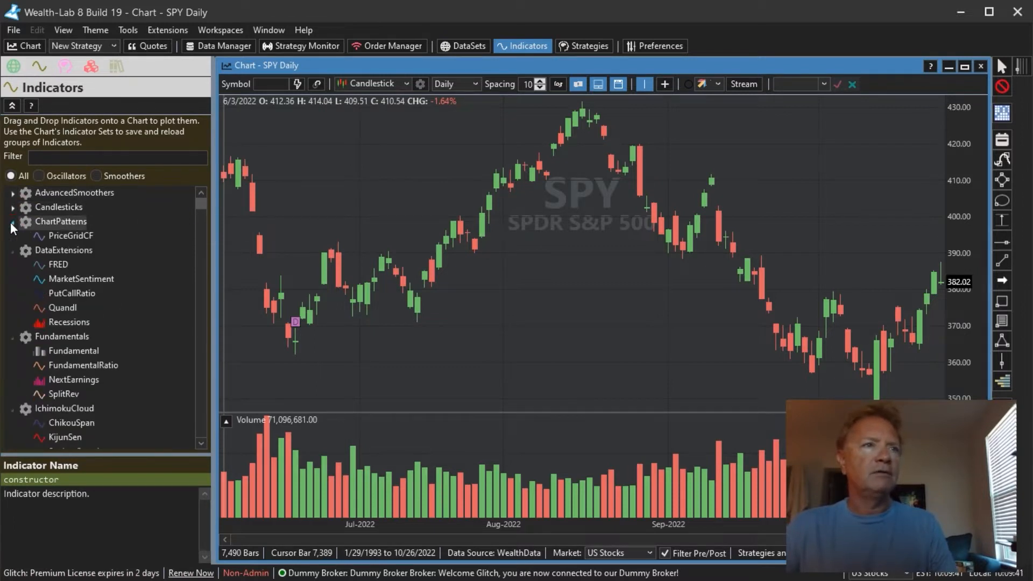
left_click(12, 221)
left_click(12, 236)
left_click(13, 250)
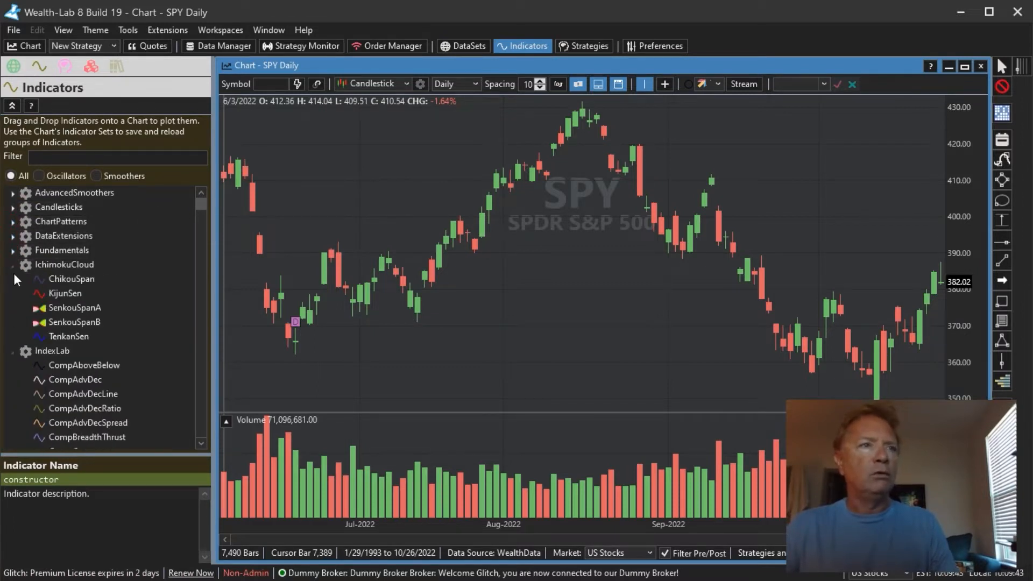
left_click(12, 265)
left_click(12, 279)
left_click(12, 294)
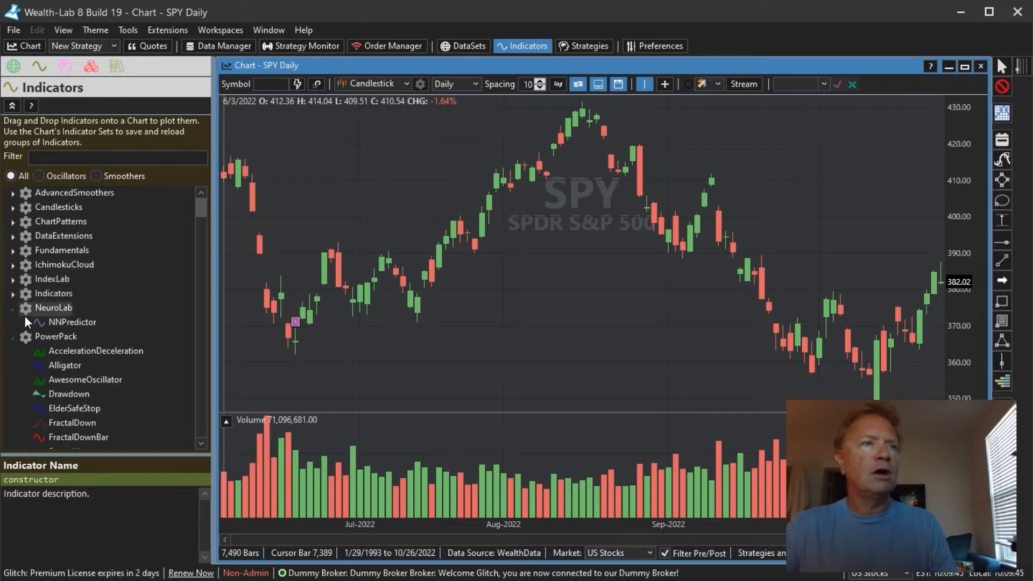
left_click(13, 321)
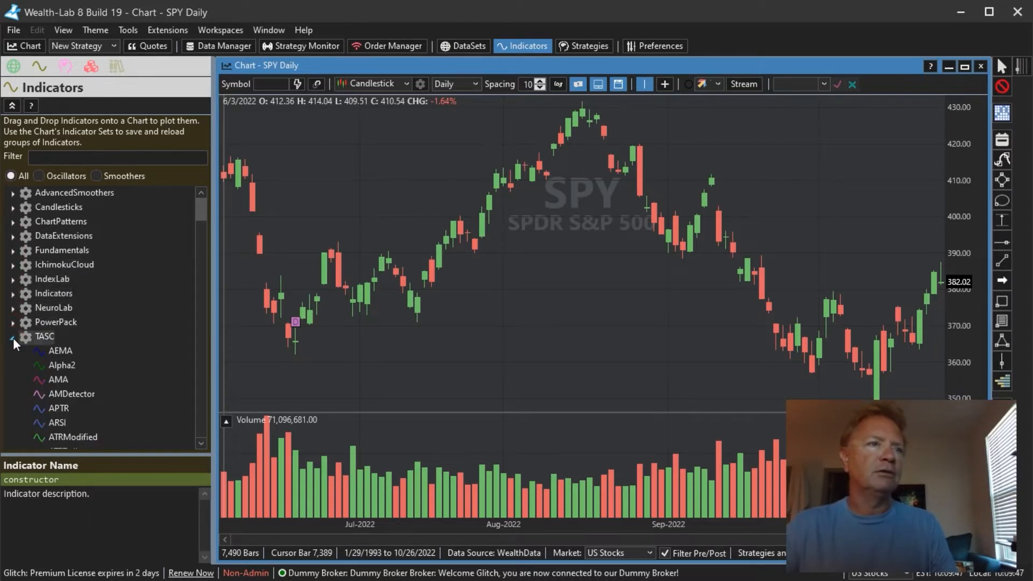
left_click(12, 336)
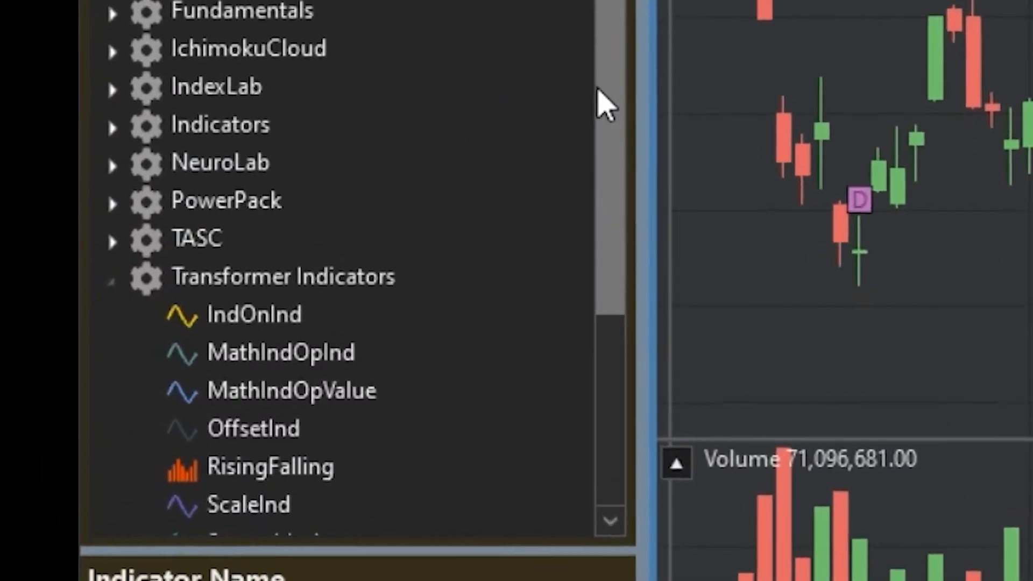
- Examine the descriptions of the Transformer Indicators such as ScaleInd, OffsetInd and MathIndOpInd
left_click_drag(390, 201, 397, 261)
left_click_drag(774, 143, 777, 237)
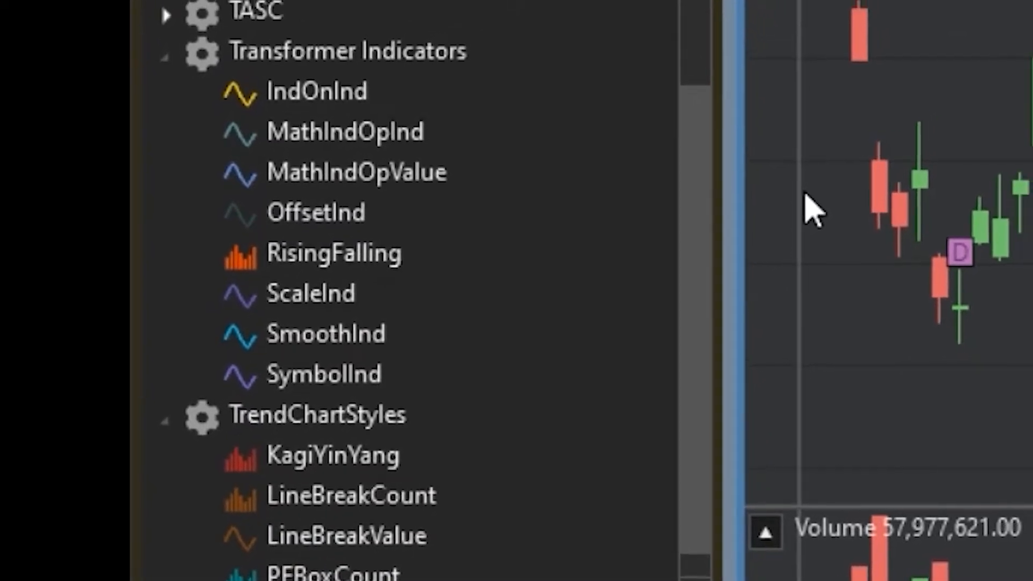
left_click(313, 294)
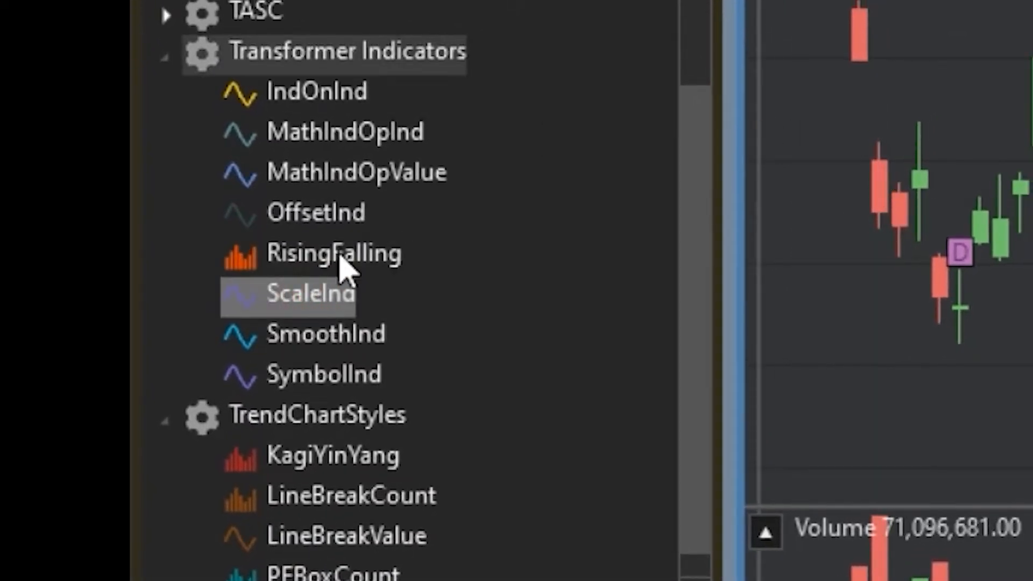
left_click(346, 213)
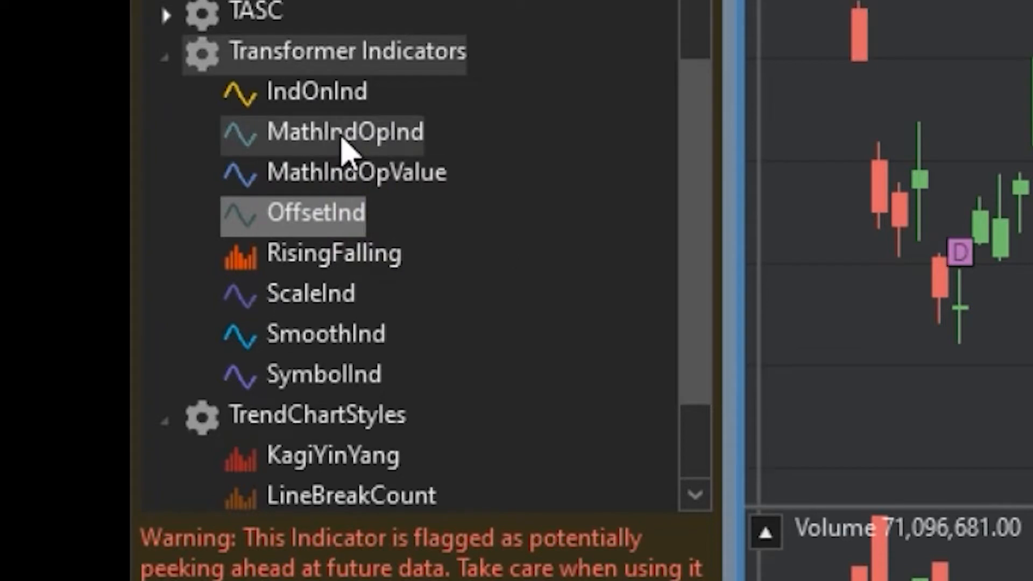
left_click(343, 140)
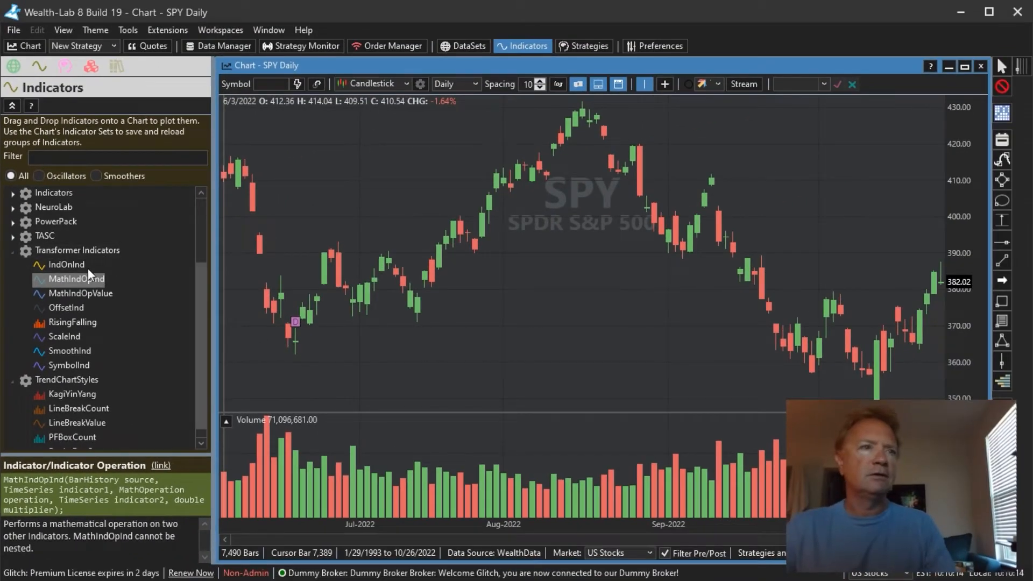
- Add the MathIndOpInd indicator to the chart and set Indicator 1 to SMA with the Add operation
left_click_drag(80, 279, 377, 293)
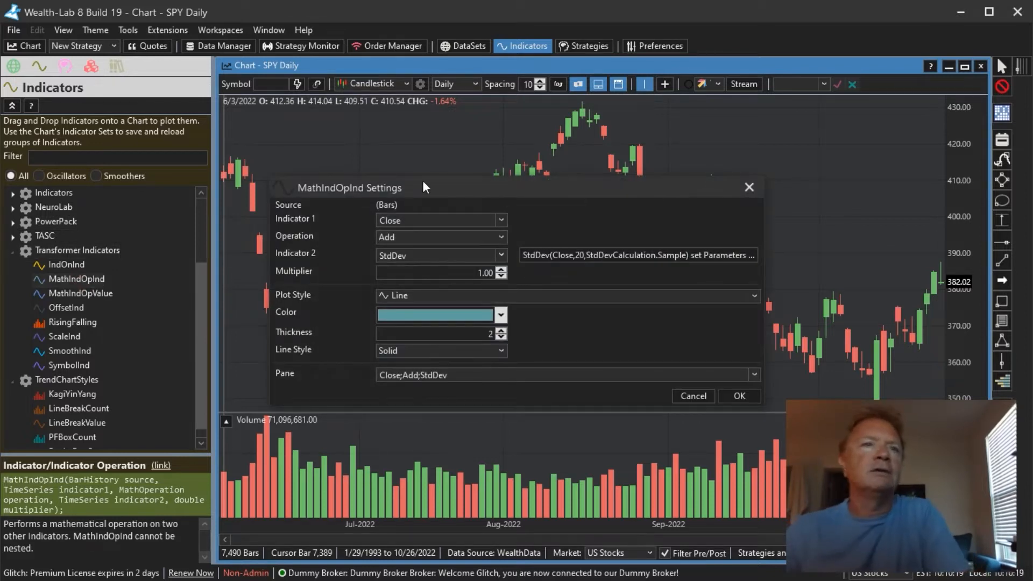
left_click(405, 237)
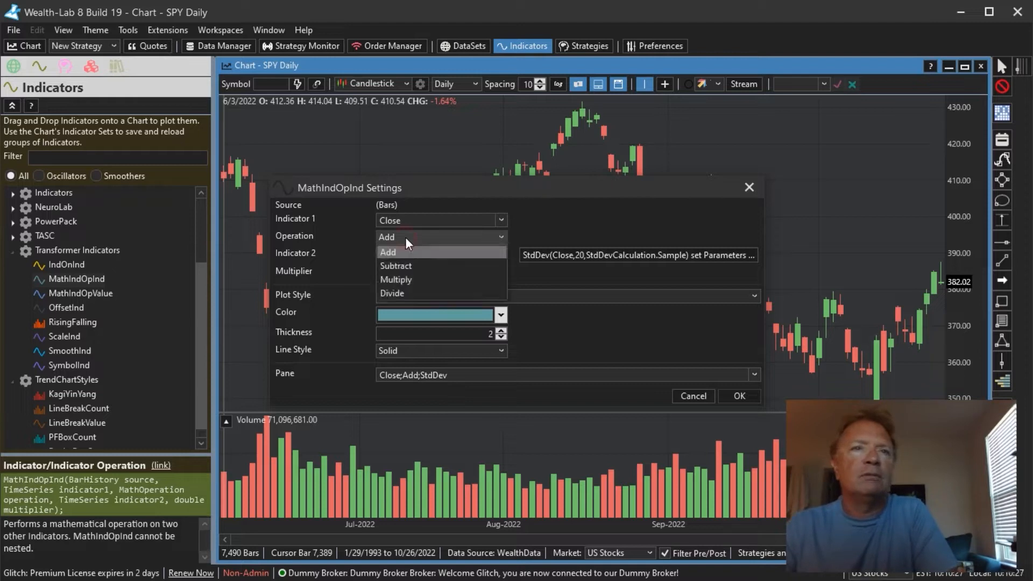
left_click(405, 238)
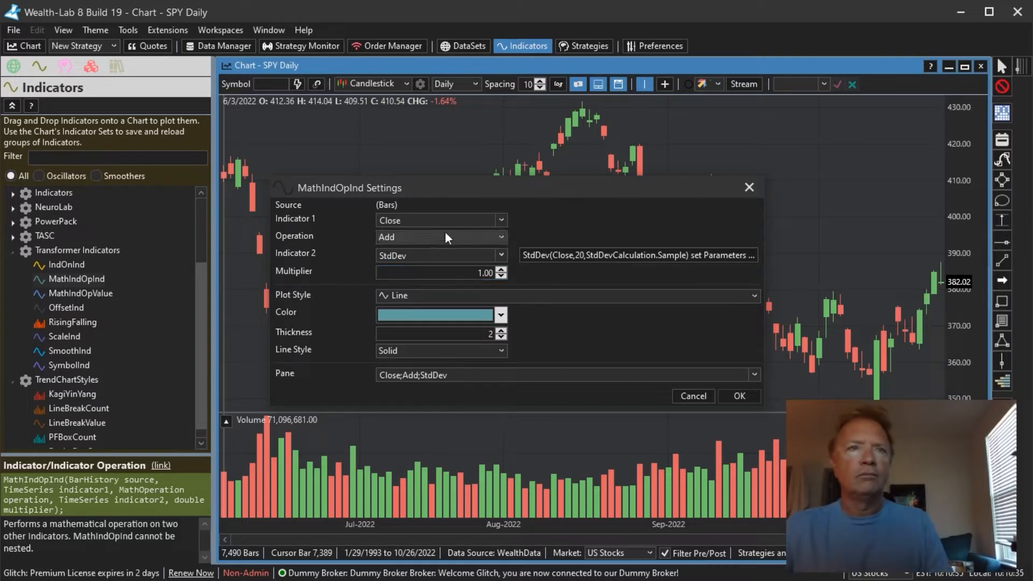
double_click(432, 222)
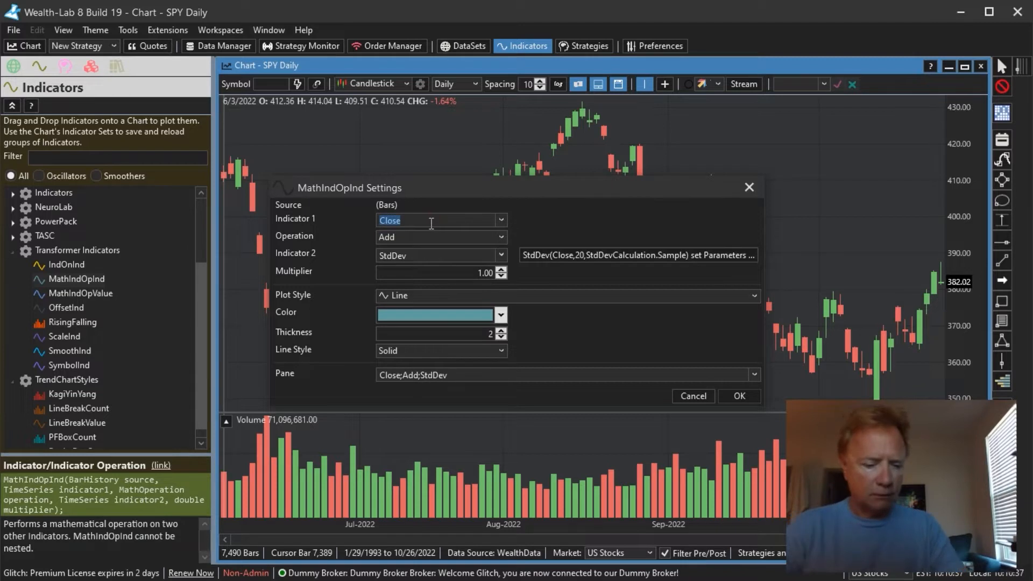
type("SMA")
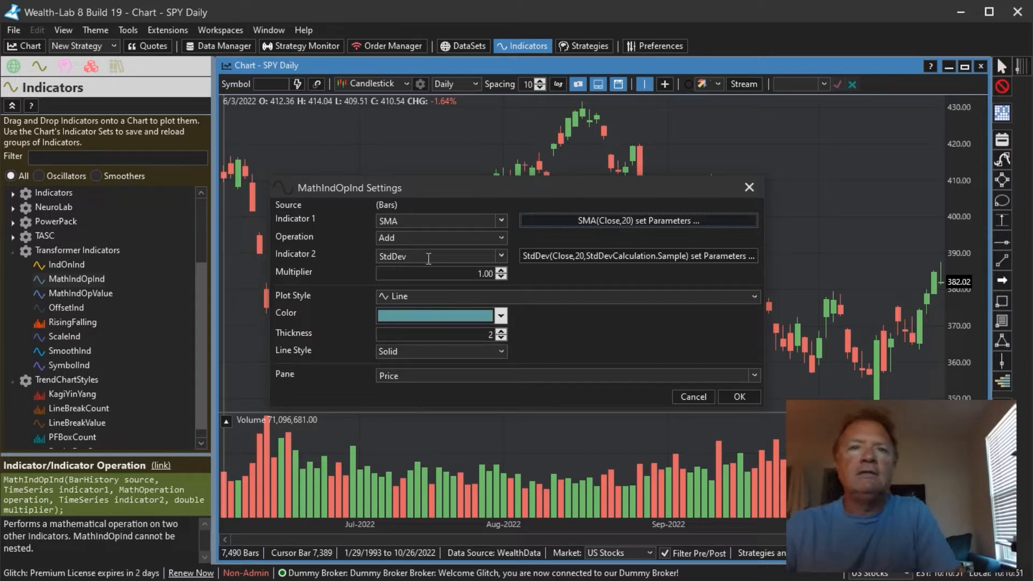
- Open the StdDev parameters for Indicator 2 and close them without changes
left_click(580, 258)
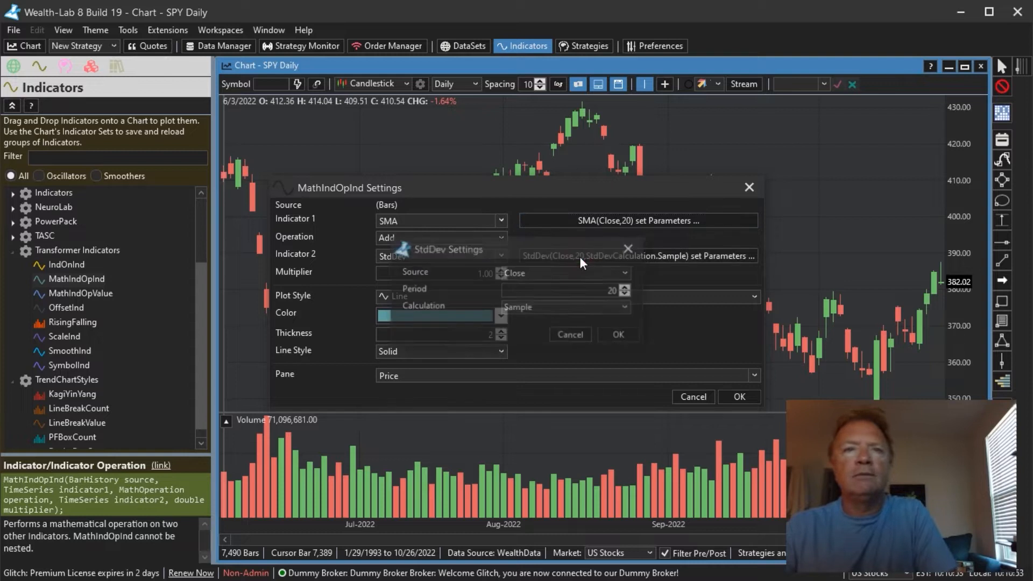
left_click(574, 335)
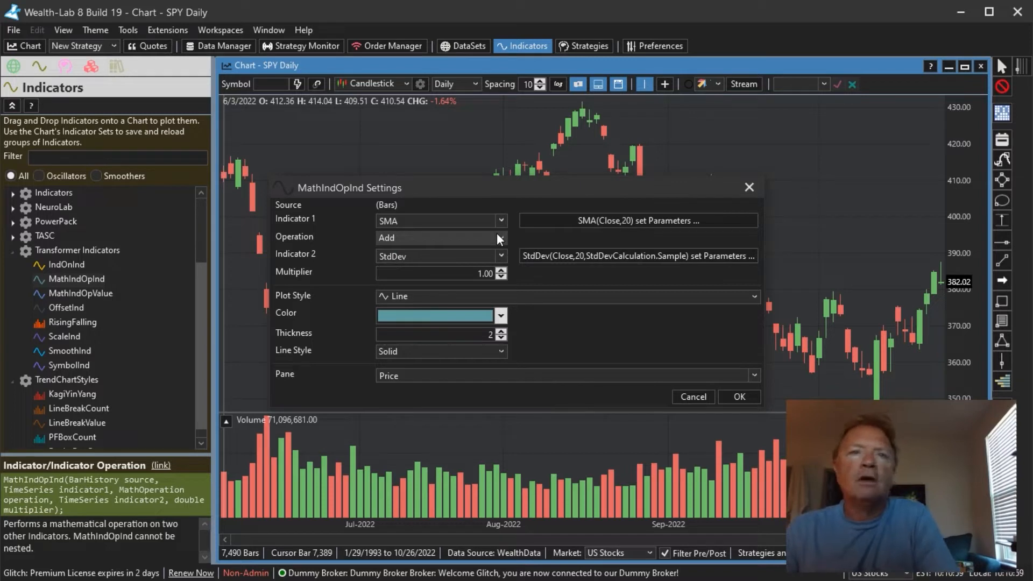
- Set the multiplier to 2 and apply the SMA plus StdDev indicator
left_click(425, 270)
type("2")
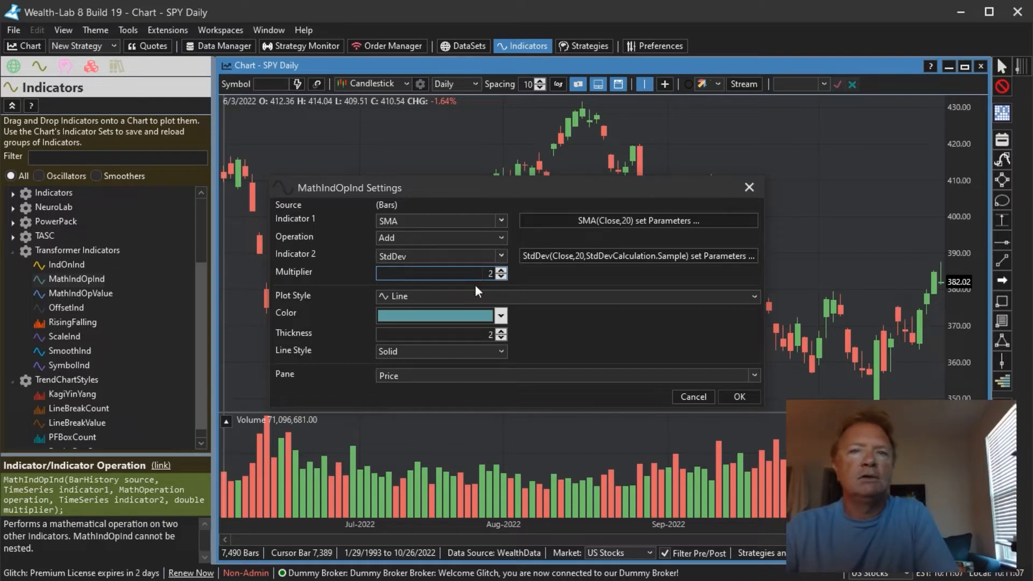
left_click(740, 397)
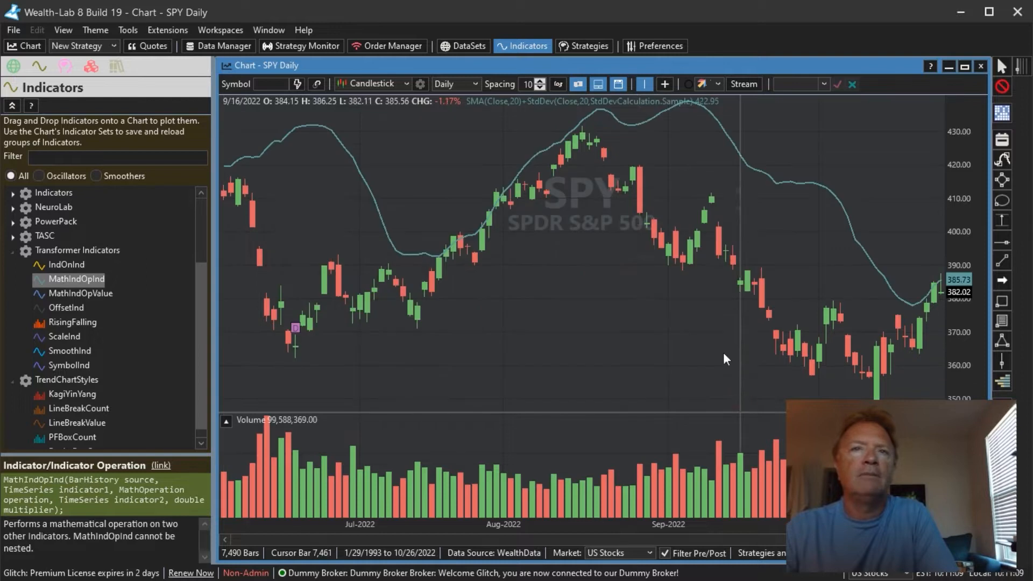
- Add another MathIndOpInd indicator to the chart and set Indicator 1 to SMA
left_click_drag(305, 213, 499, 251)
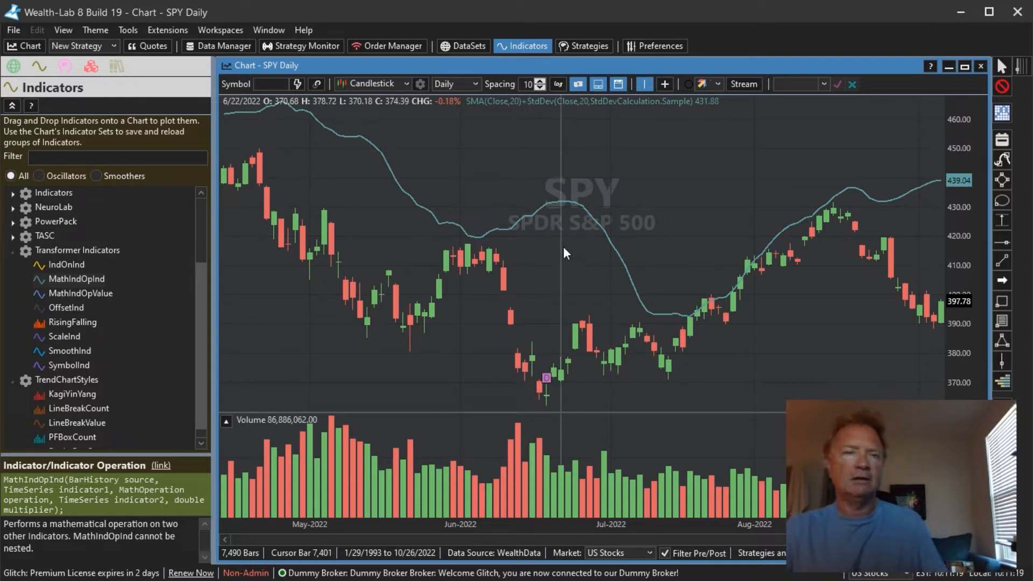
left_click_drag(76, 279, 359, 343)
left_click_drag(476, 294, 476, 293)
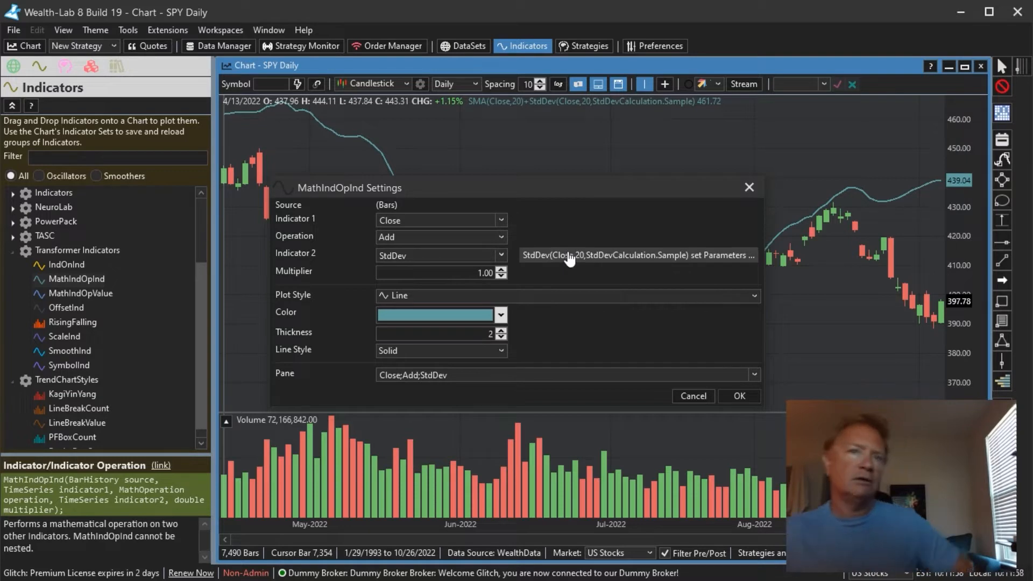
double_click(461, 220)
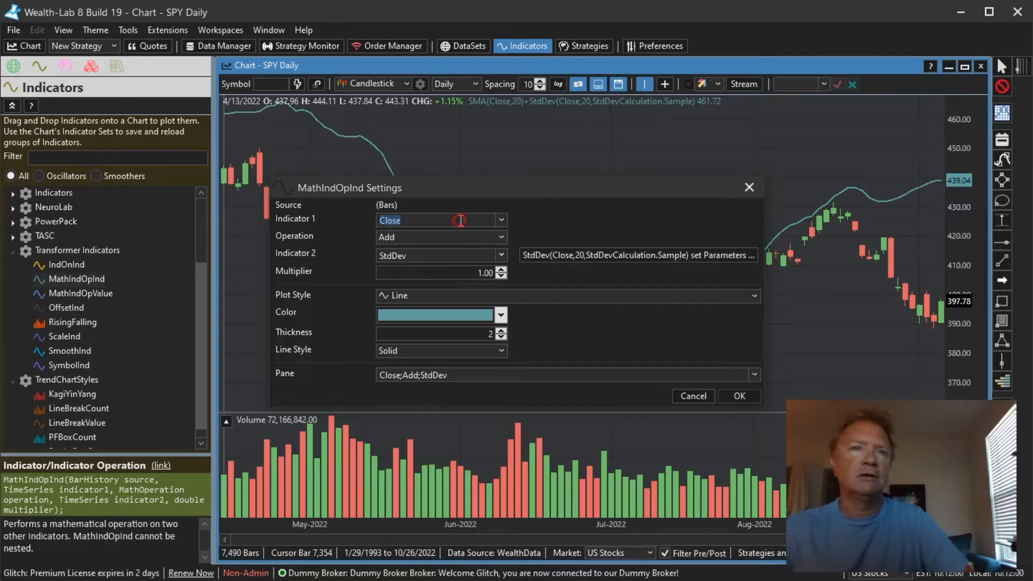
type("SMA")
key("Tab")
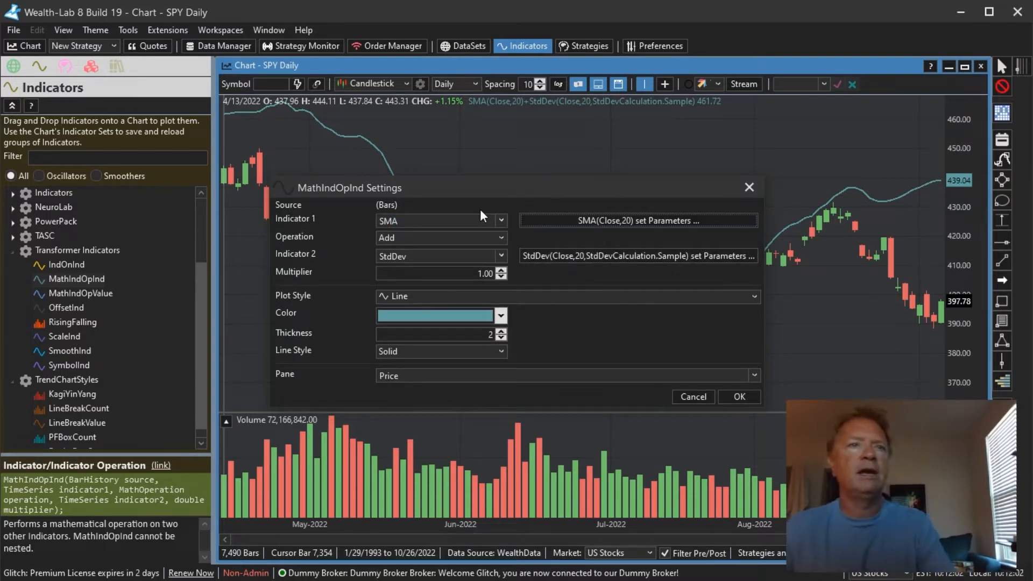
- Set Indicator 2 to ATR and the multiplier to 2
double_click(452, 253)
type("ATR")
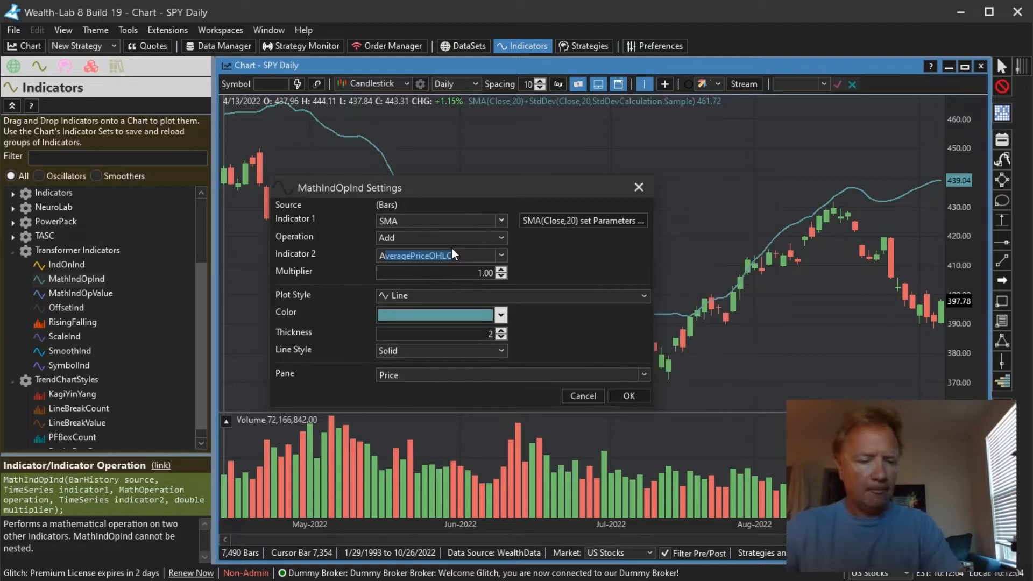
left_click(462, 272)
double_click(462, 272)
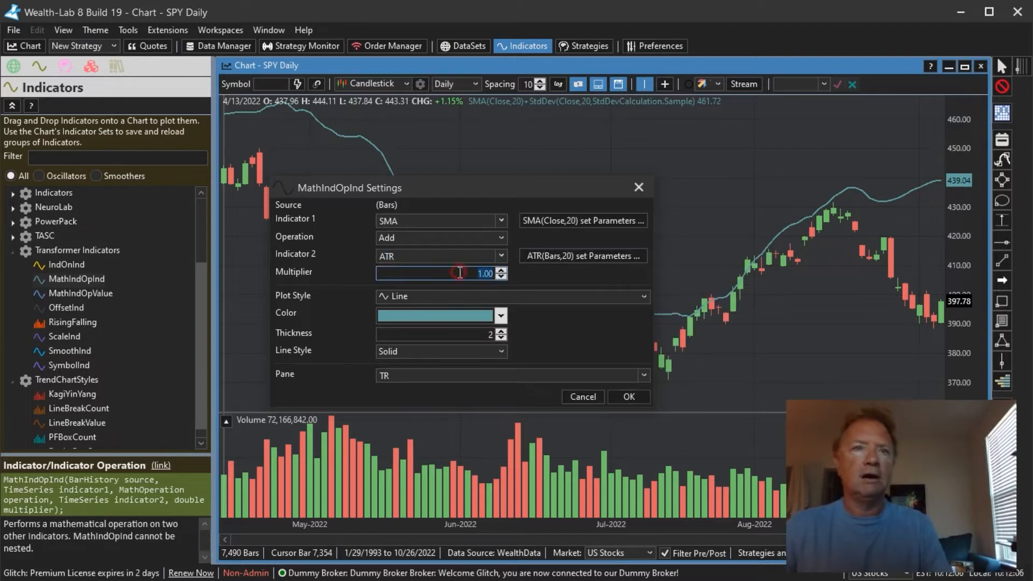
type("2")
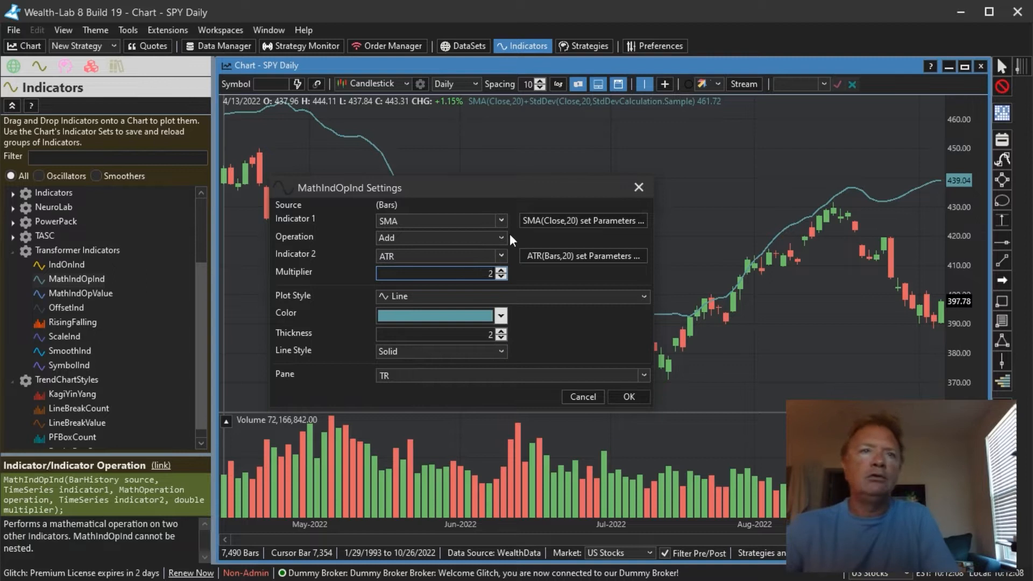
- Choose a blue line color and apply the SMA plus ATR indicator
left_click(452, 319)
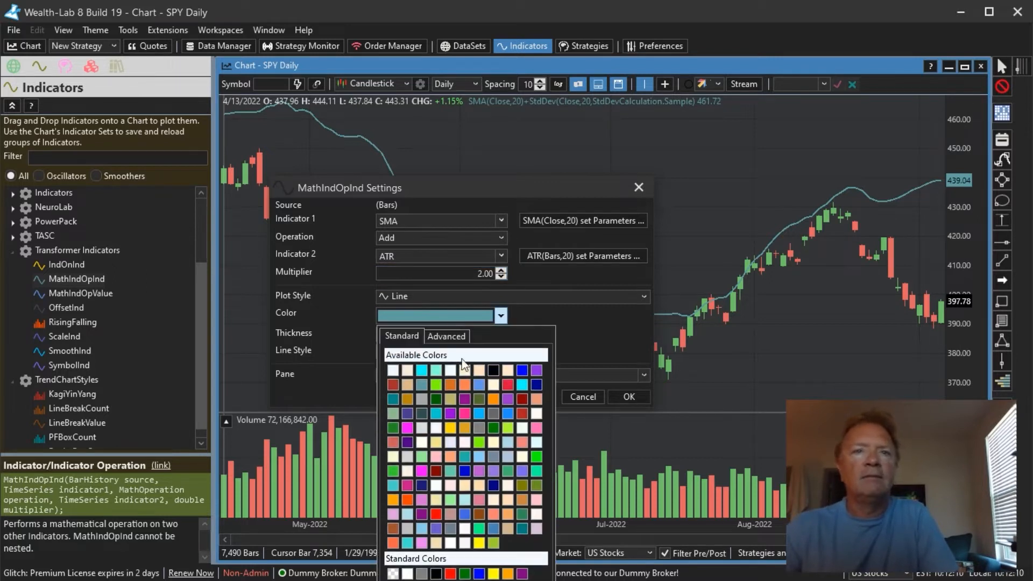
left_click(523, 370)
left_click(628, 397)
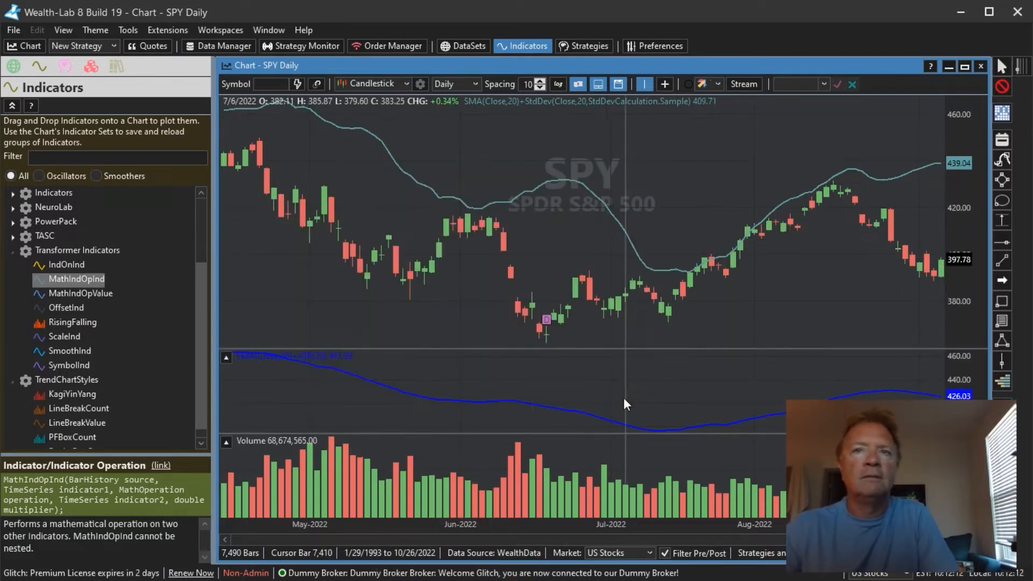
- Edit the SMA plus ATR indicator and move it into the Price pane
right_click(312, 353)
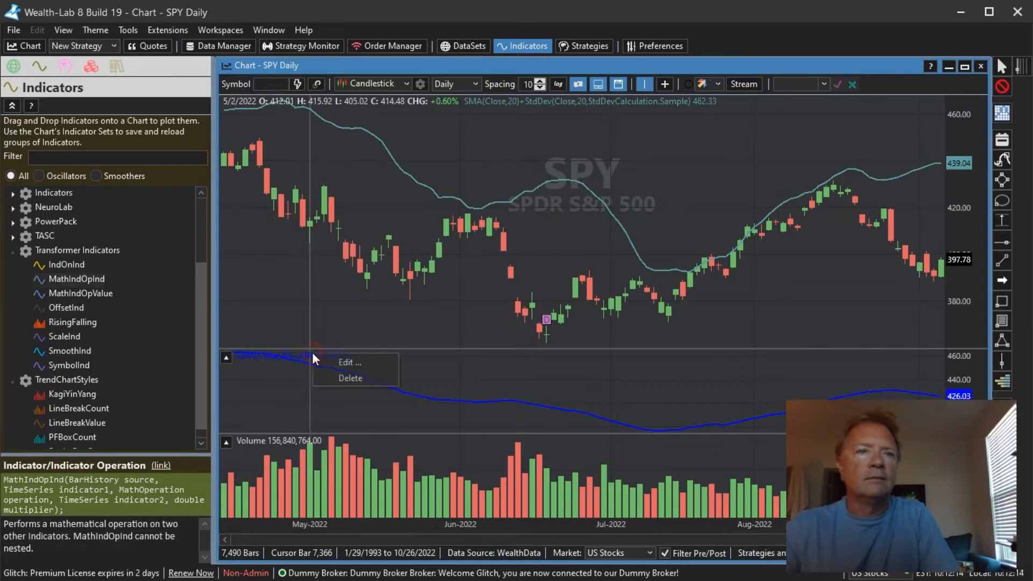
left_click(364, 360)
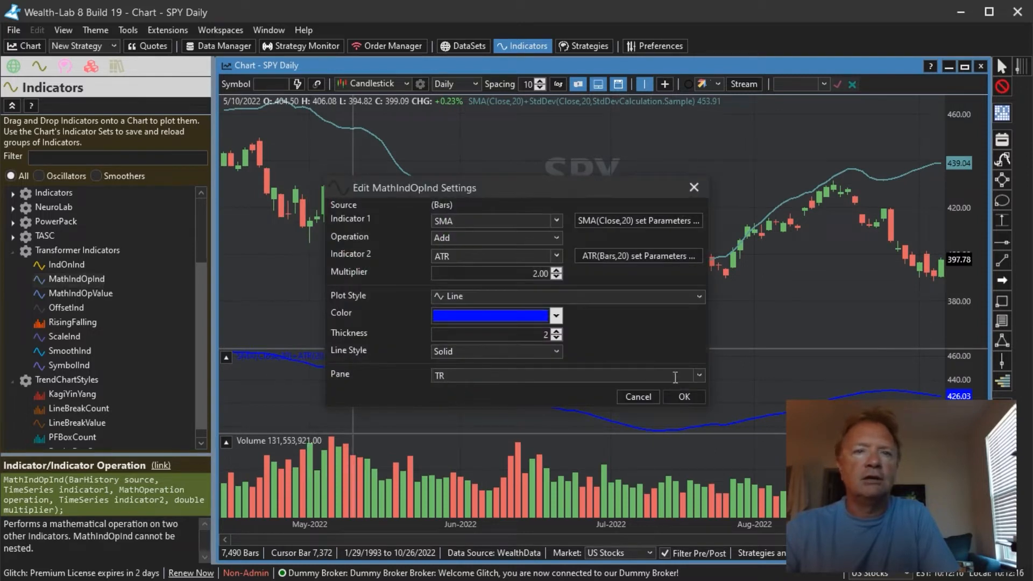
left_click(699, 376)
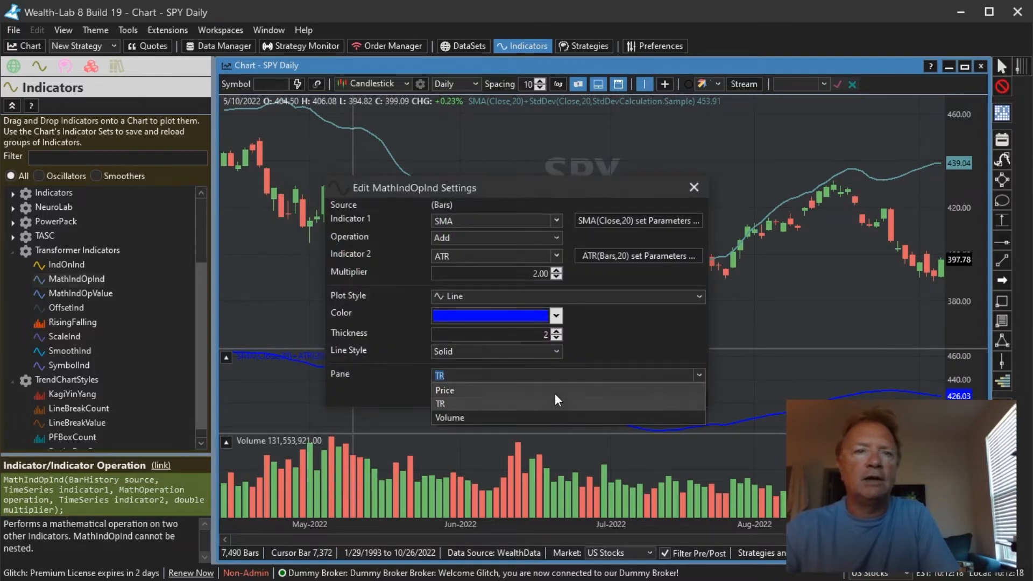
left_click(554, 391)
left_click(682, 397)
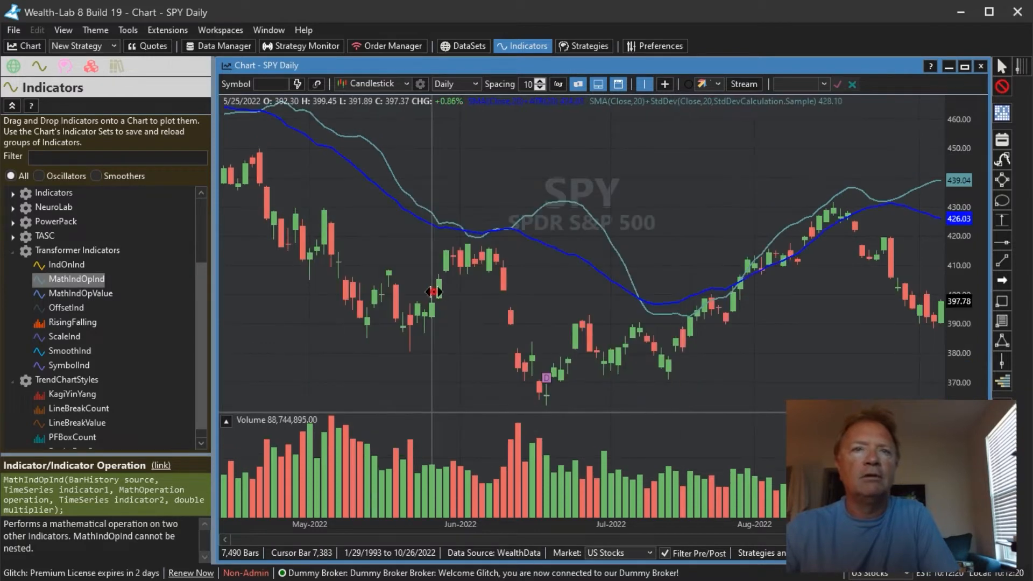
- Filter the indicator list for "bol" and add BBLower bands (Close, period 20, 2.00 std devs) to the price pane
left_click_drag(431, 285, 776, 279)
left_click_drag(686, 206, 393, 208)
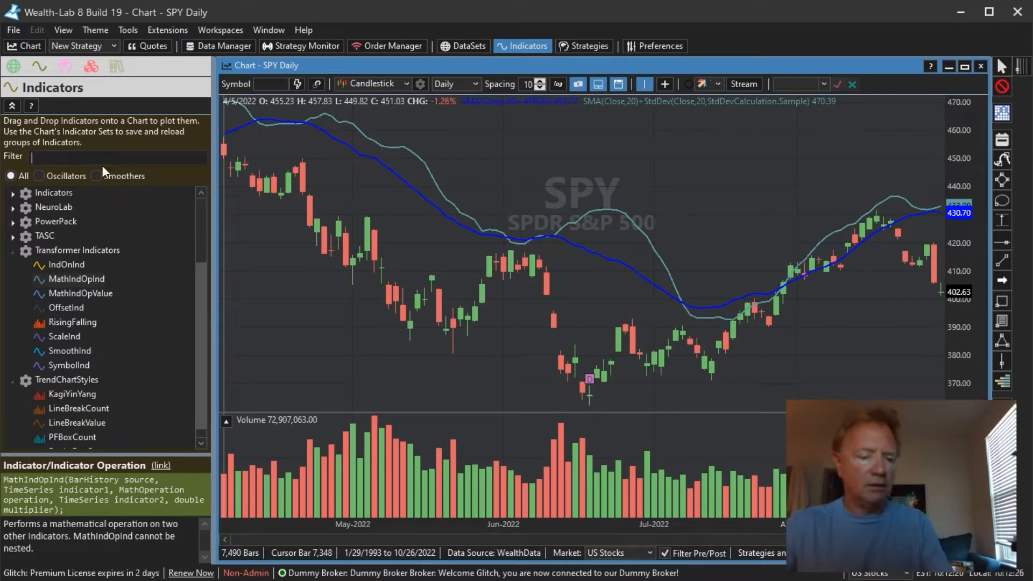
type("bol")
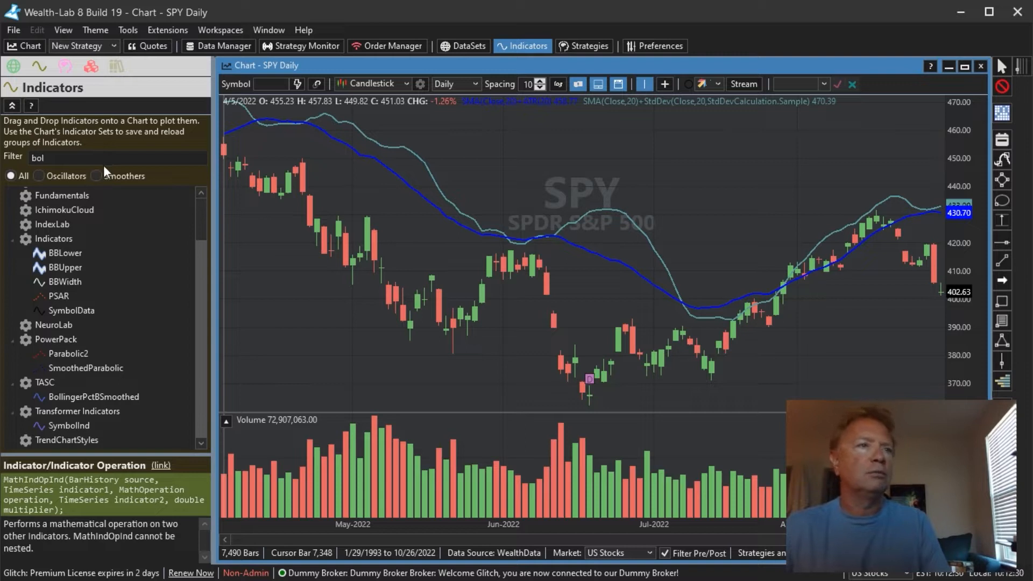
left_click_drag(63, 253, 303, 326)
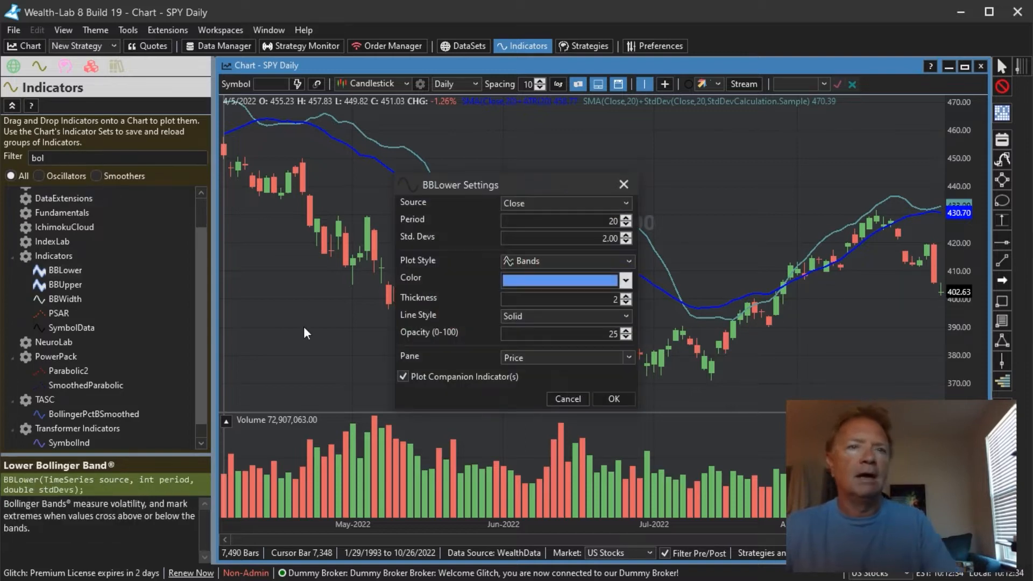
left_click(617, 397)
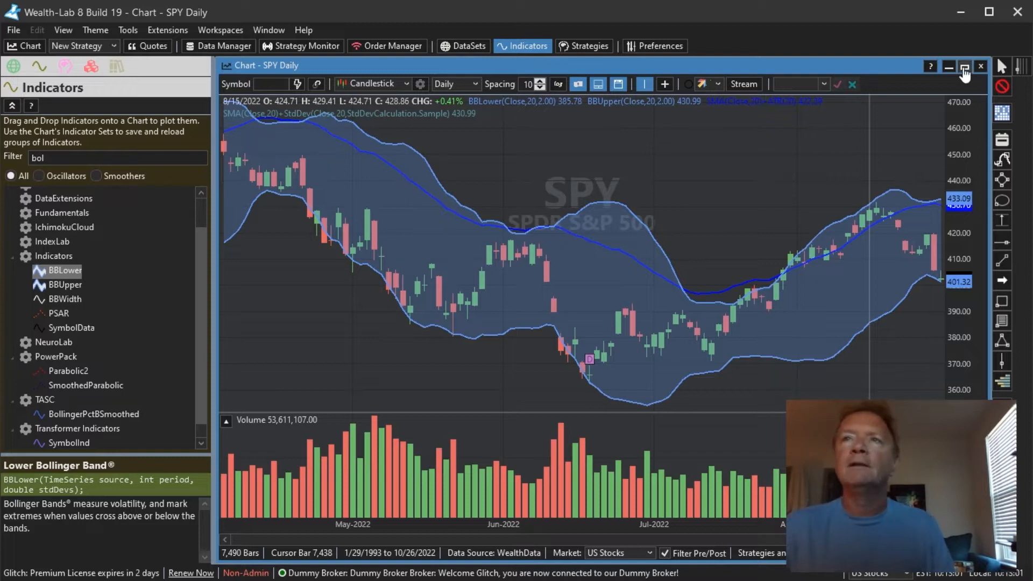
- Close the chart window and turn off the theme option Massage Strategy-Plotted Indicator Colors to match Theme
left_click(981, 66)
left_click(981, 67)
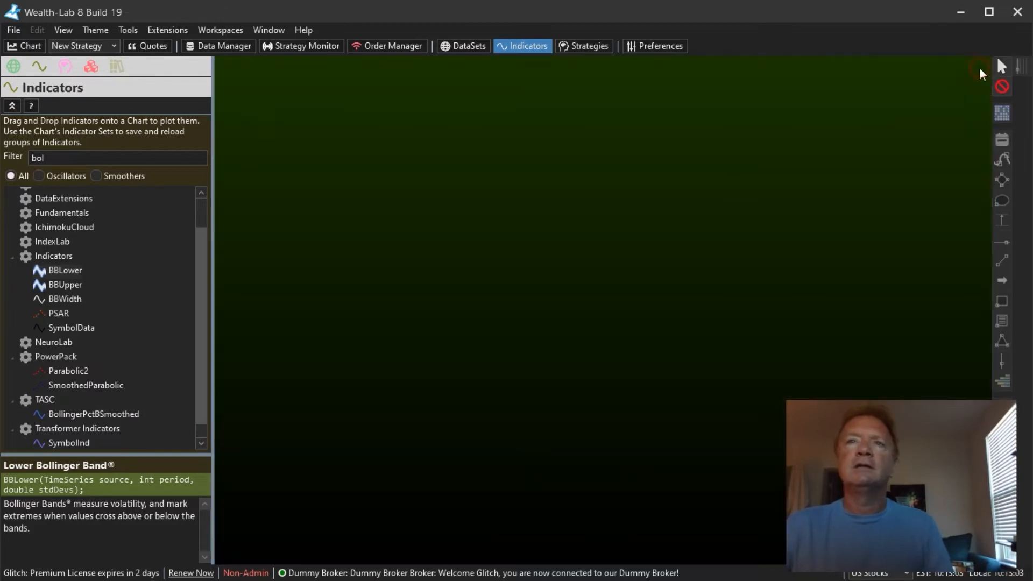
left_click(94, 31)
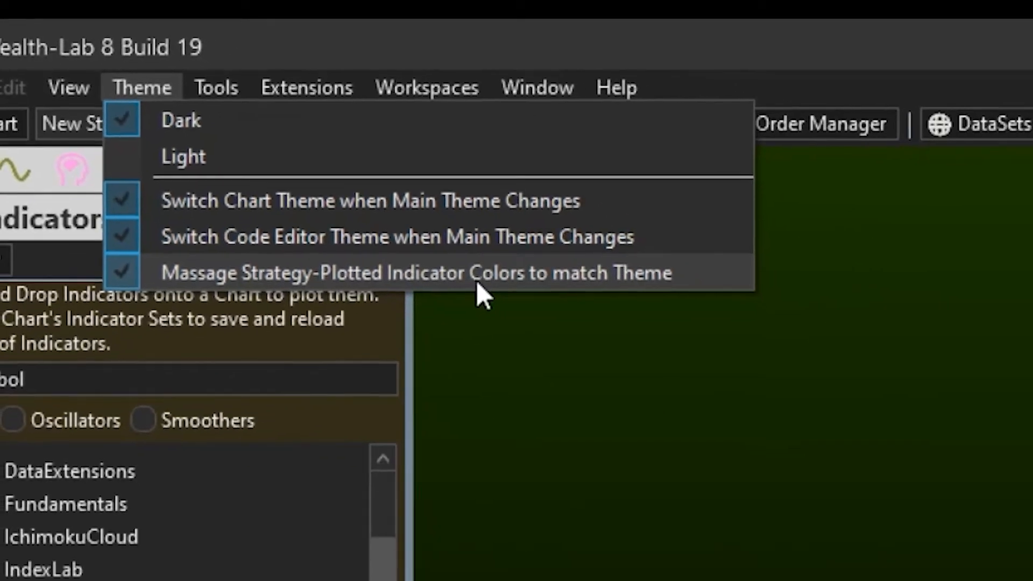
left_click(579, 353)
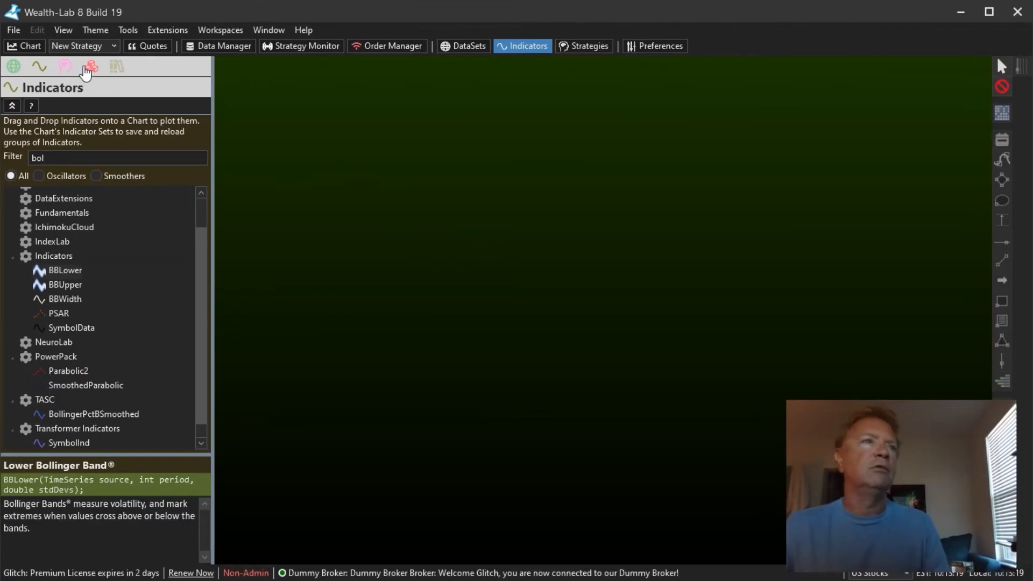
- Create a new C# Coded Strategy and declare RSI r = RSI.Series(bars.Close, 14); inside Initialize
left_click(71, 51)
left_click(92, 75)
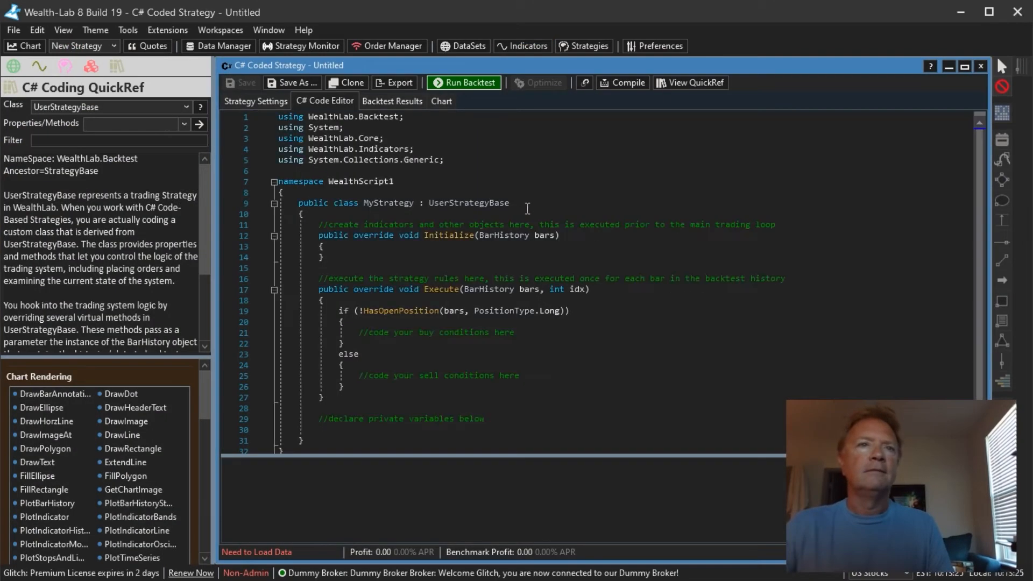
key("Return")
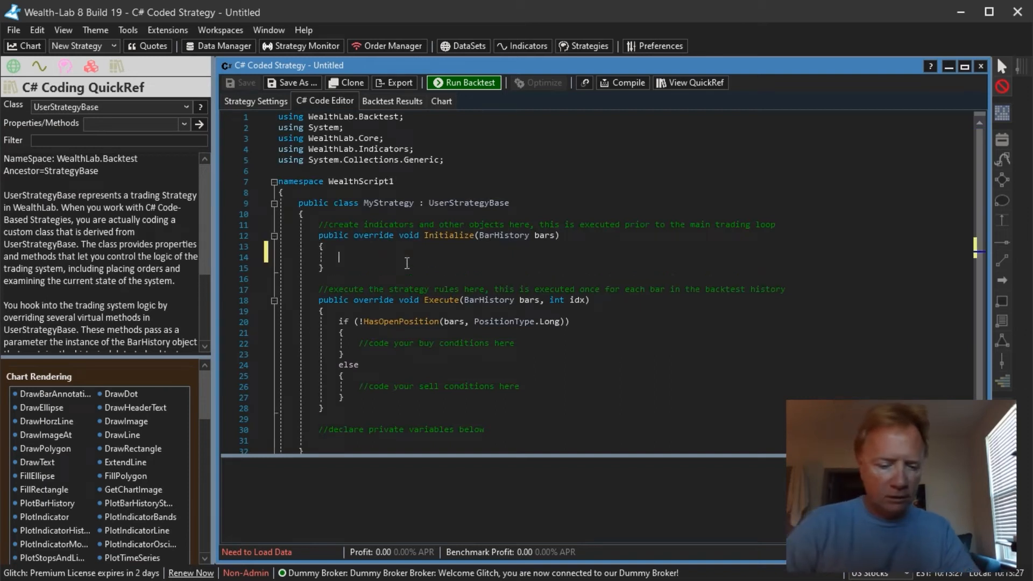
type("RSI r")
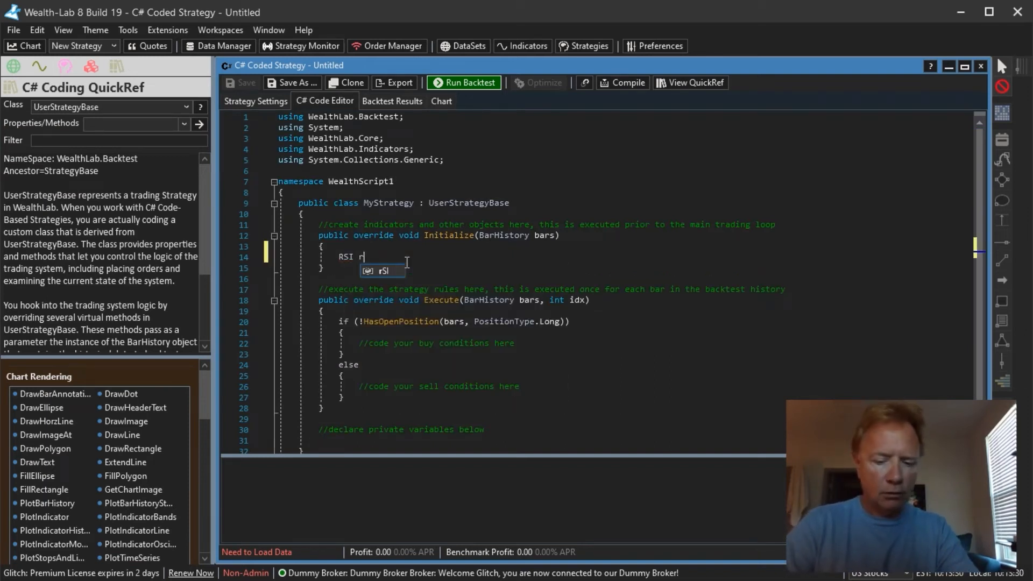
key("Escape")
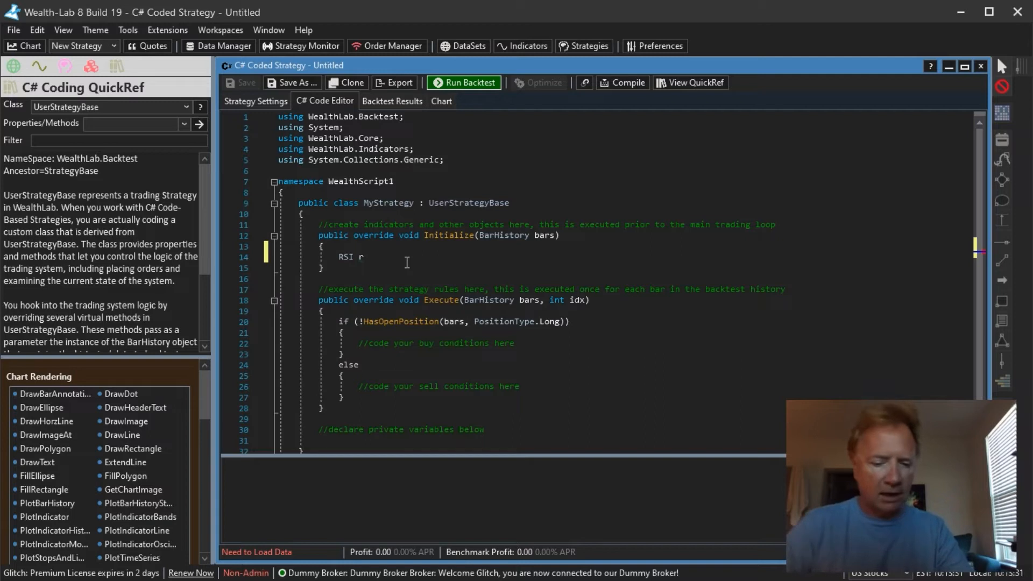
type("= RSI.Se")
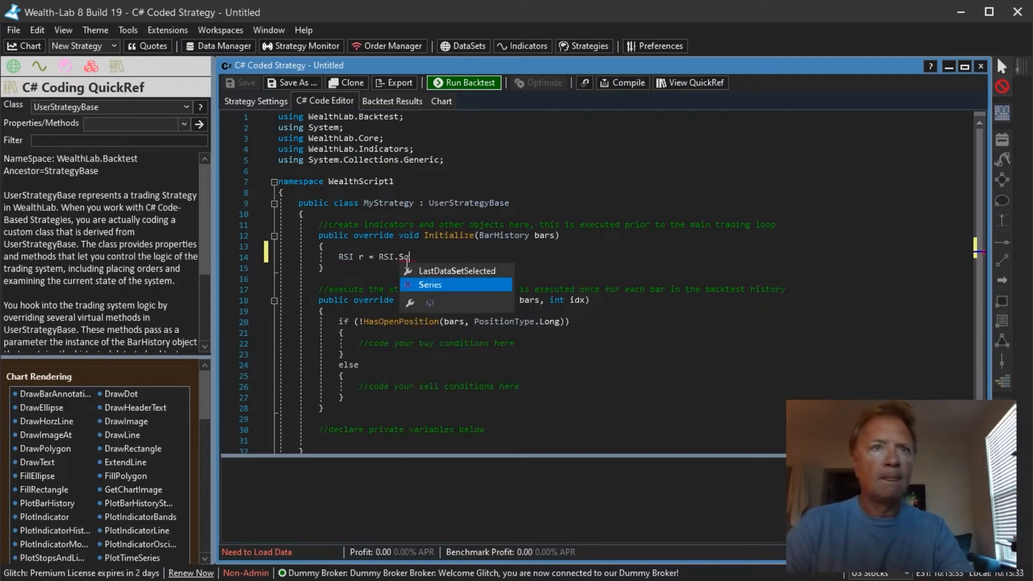
type("ries(bars.Close")
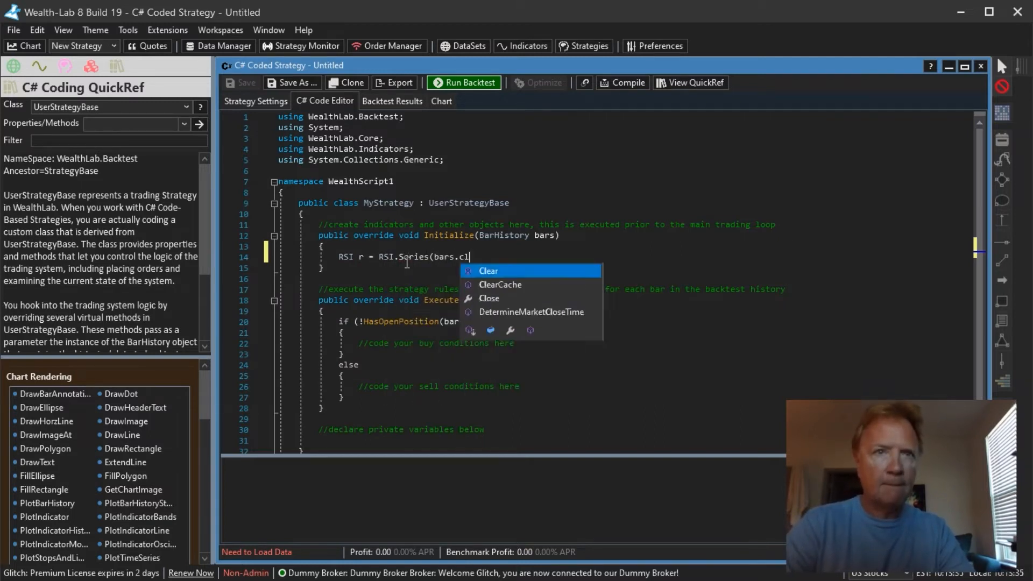
type(", 14);")
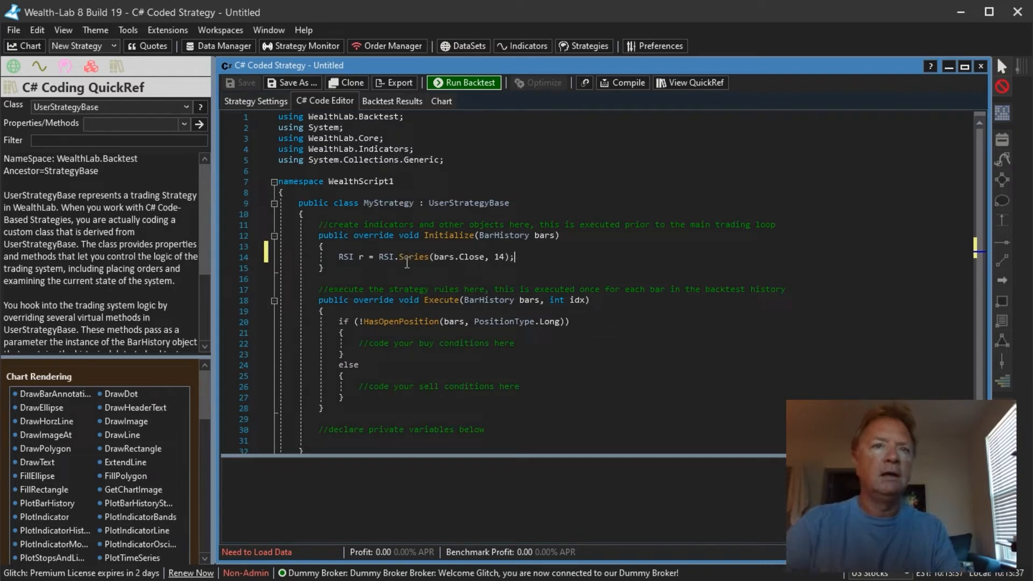
- Add a PlotIndicator(r); line below the RSI declaration to plot the indicator
key("Return")
type("PlotI")
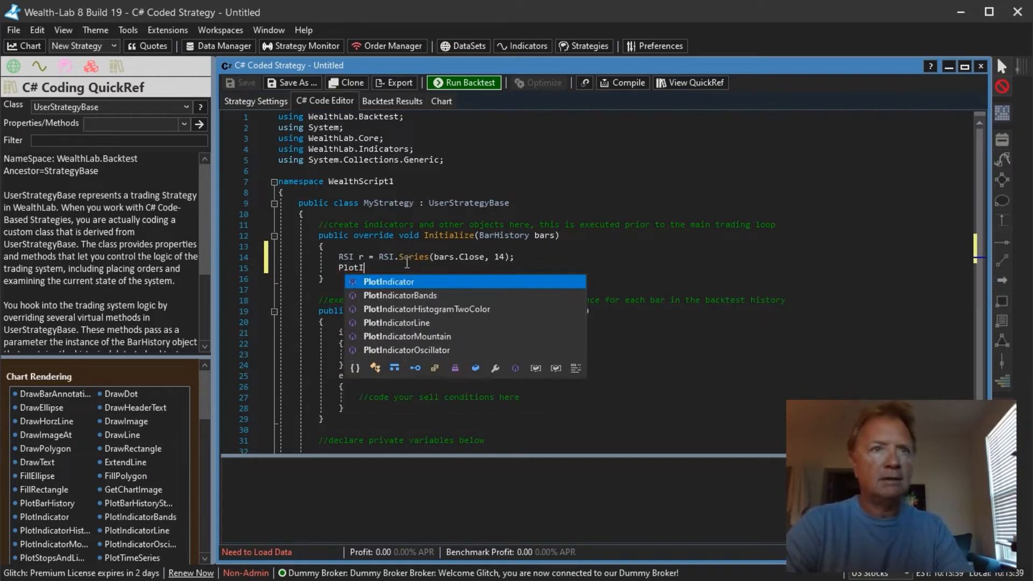
key("Tab")
type("();")
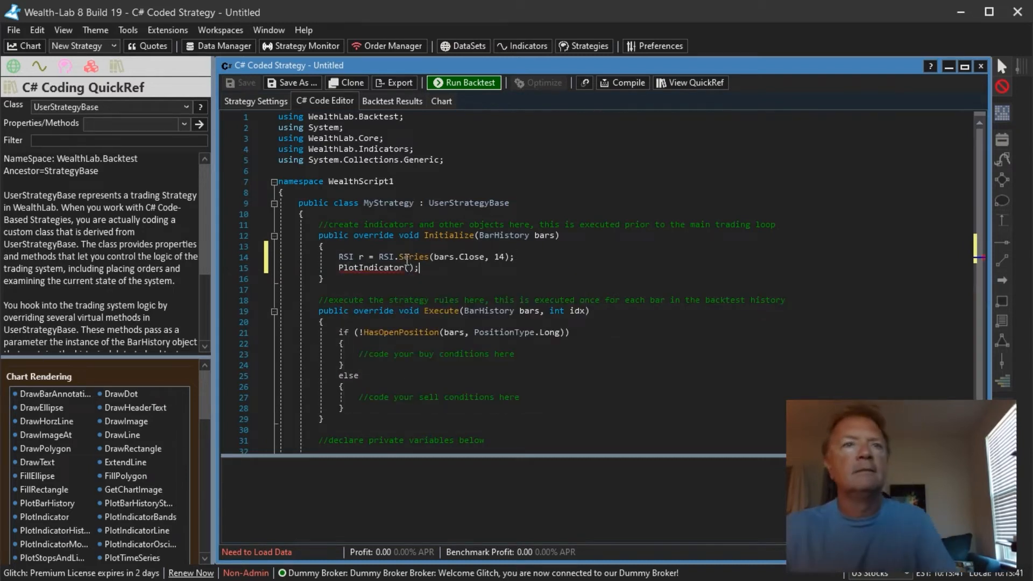
key("BackSpace")
type("r);")
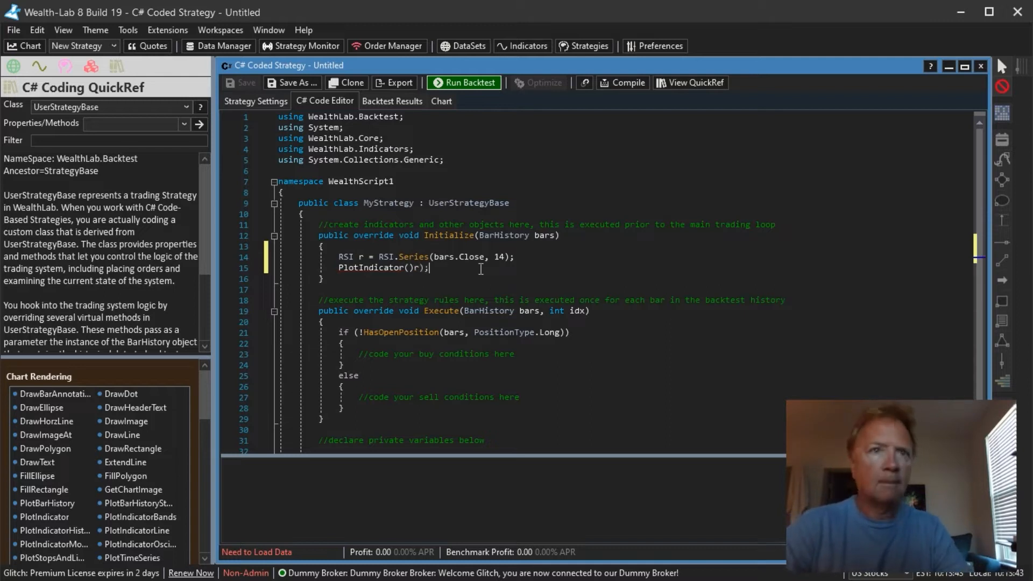
key("BackSpace")
key("BackSpace")
type("r);")
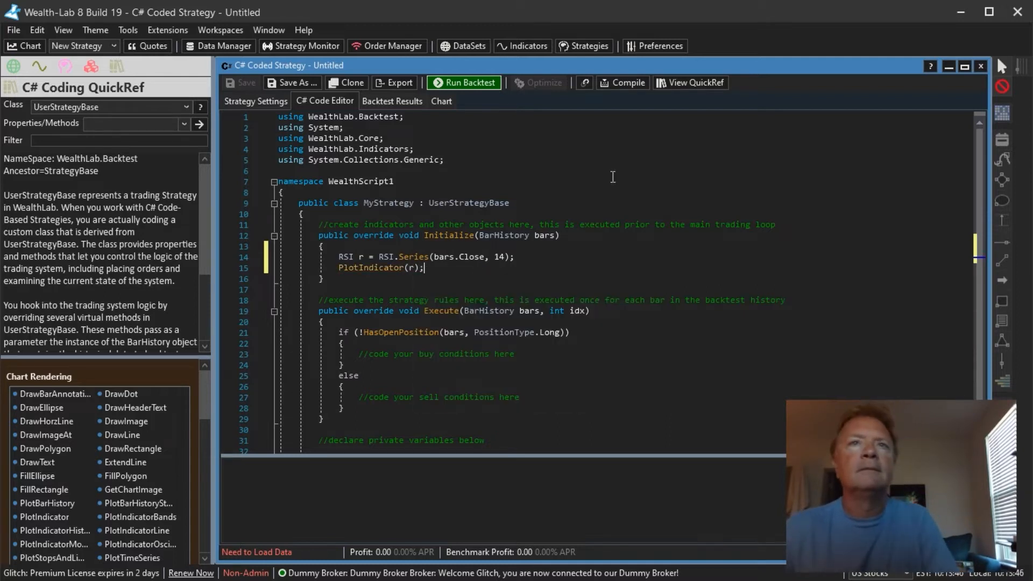
- Compile the strategy, run the backtest on SPY, and view the strategy's chart
left_click(627, 84)
left_click(261, 102)
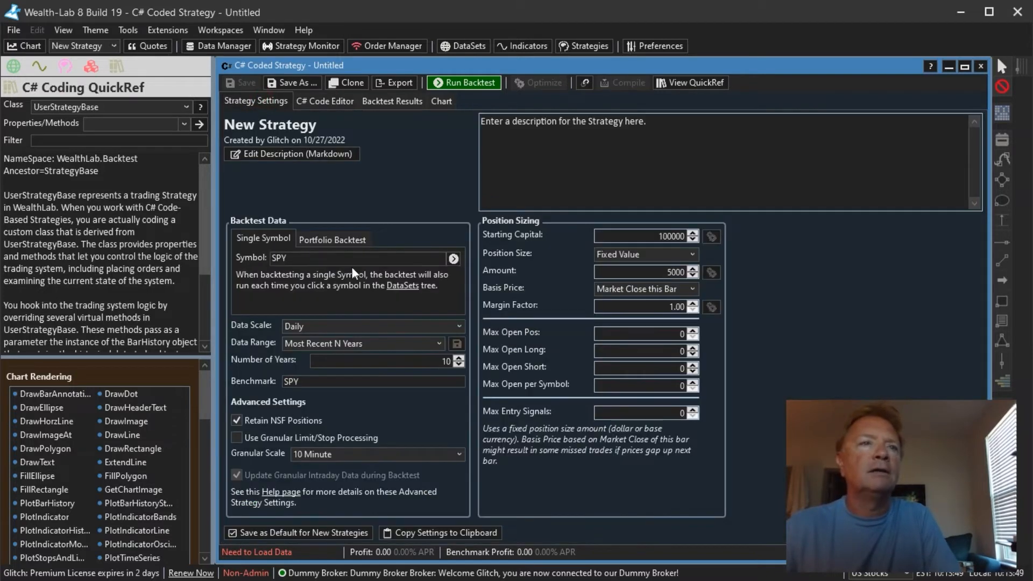
left_click(455, 258)
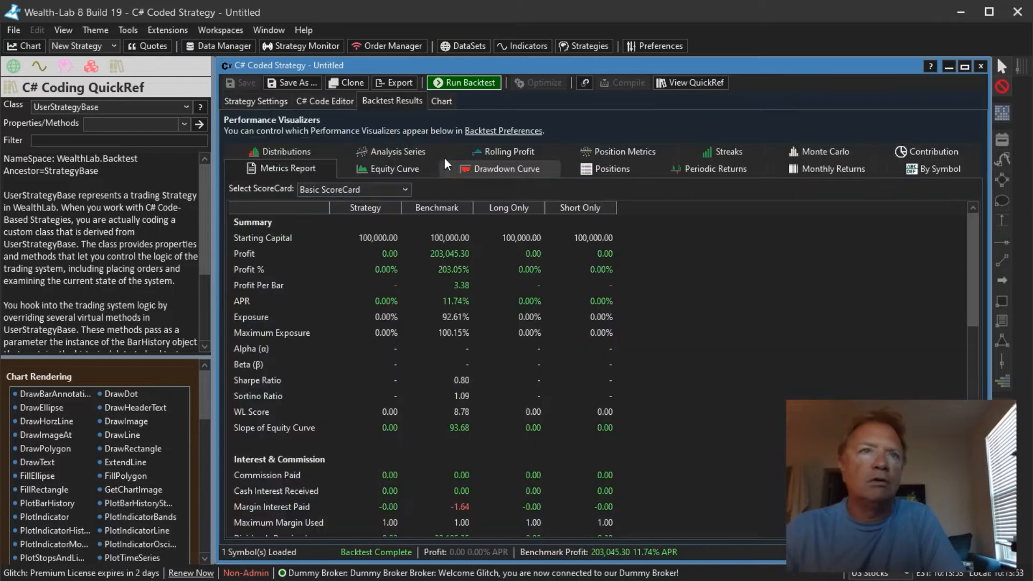
left_click(442, 101)
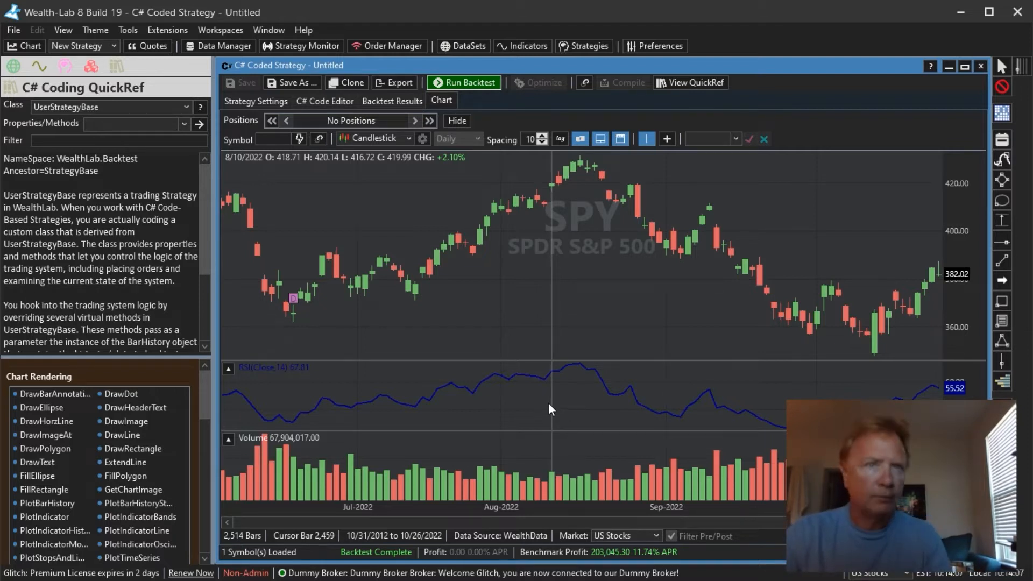
- Insert the line r.MassageColors = true; after the RSI declaration
left_click(330, 101)
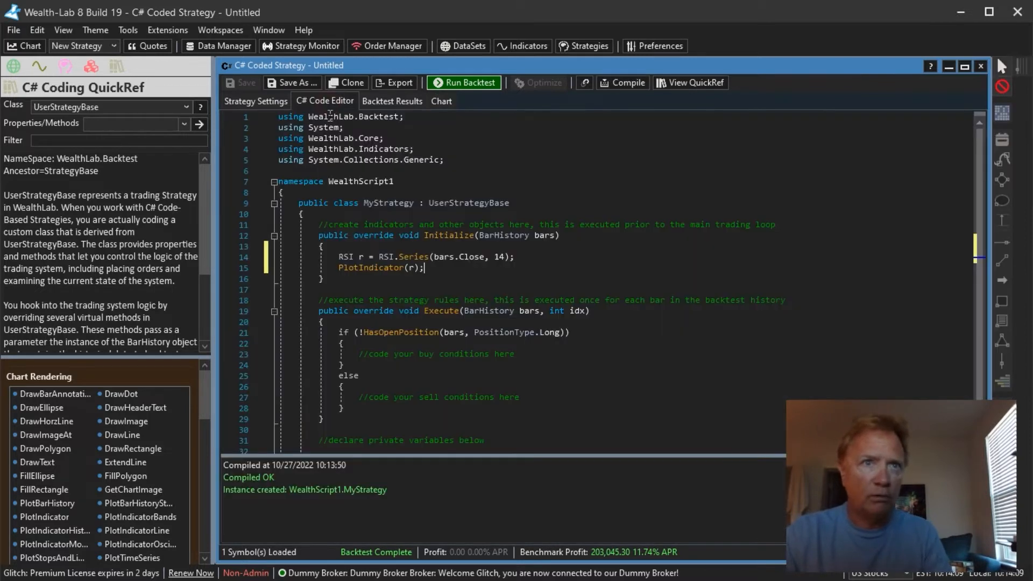
left_click(529, 256)
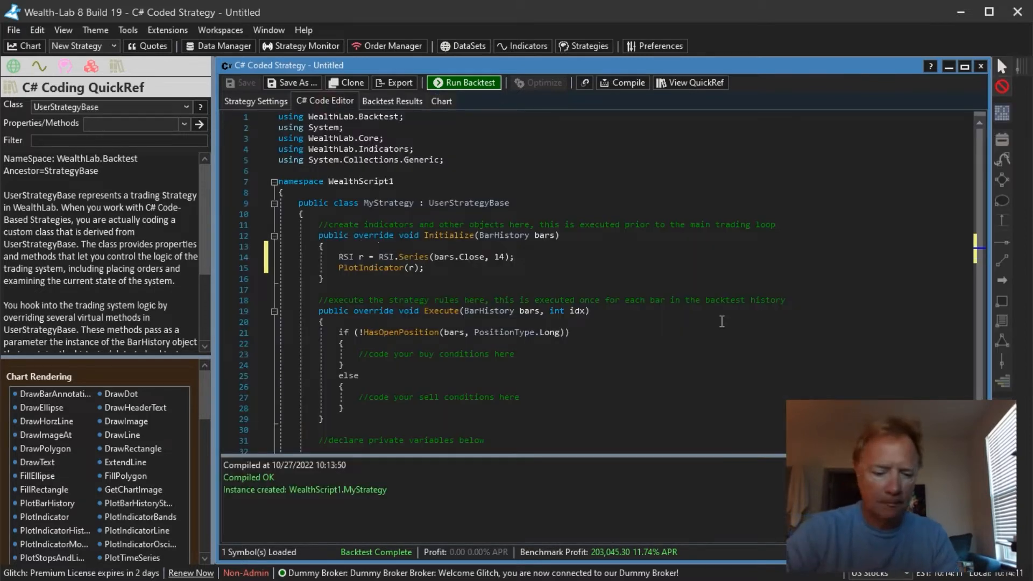
key("Return")
type("r.MassageColors")
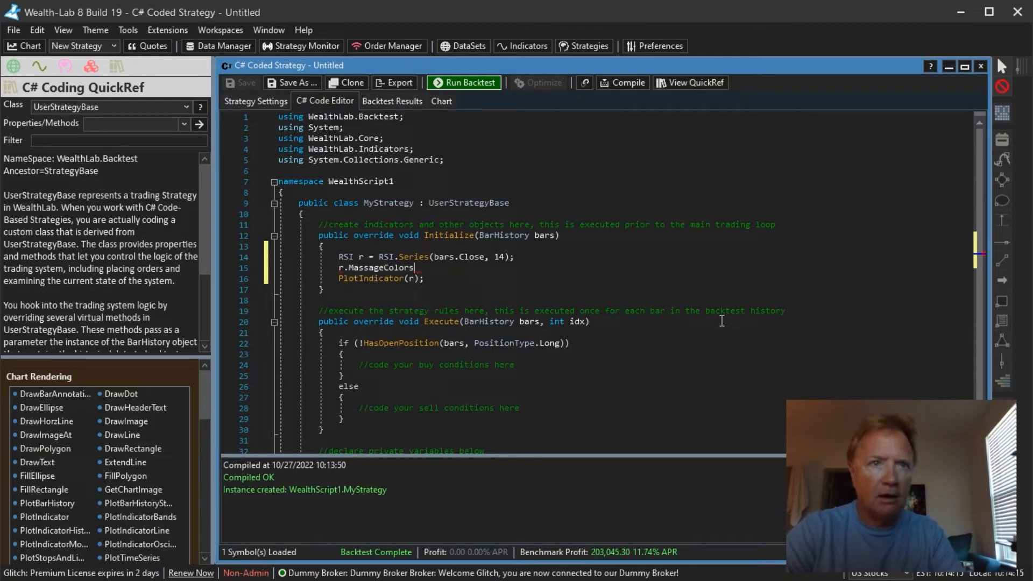
type(" = true;")
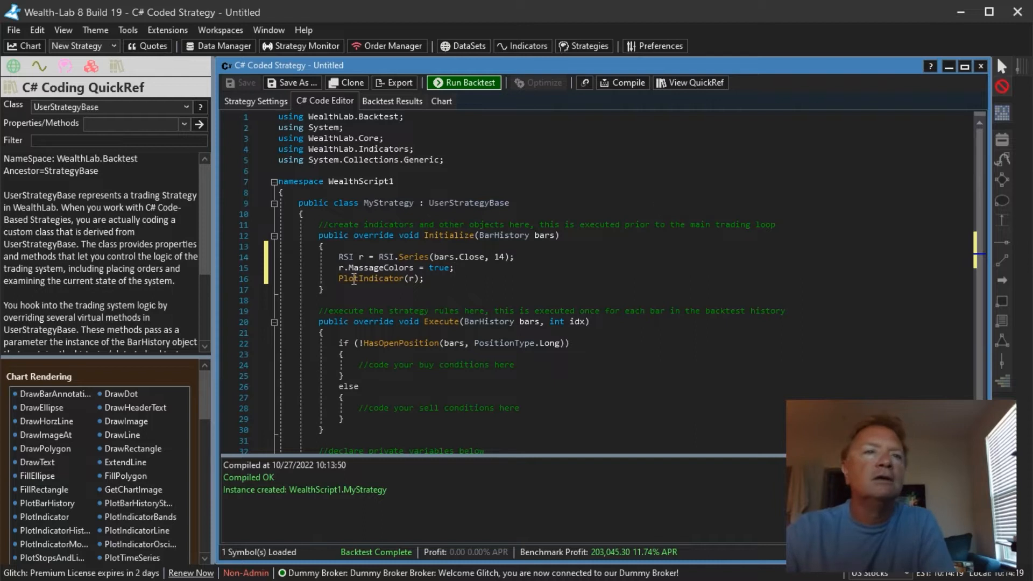
- Look up MassageColors in the QuickRef and rerun the backtest to view the RSI on the chart
left_click(379, 268)
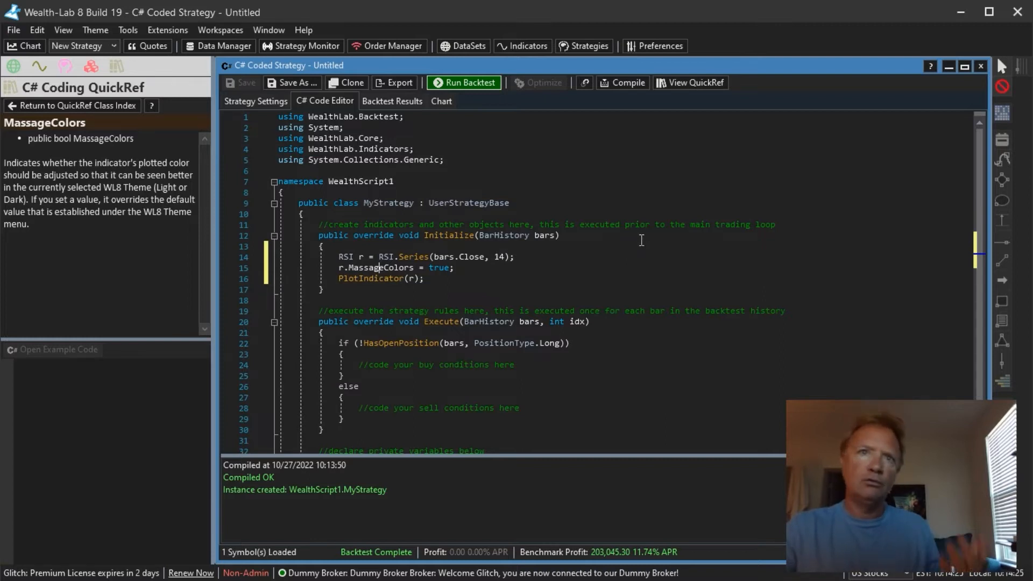
left_click(442, 101)
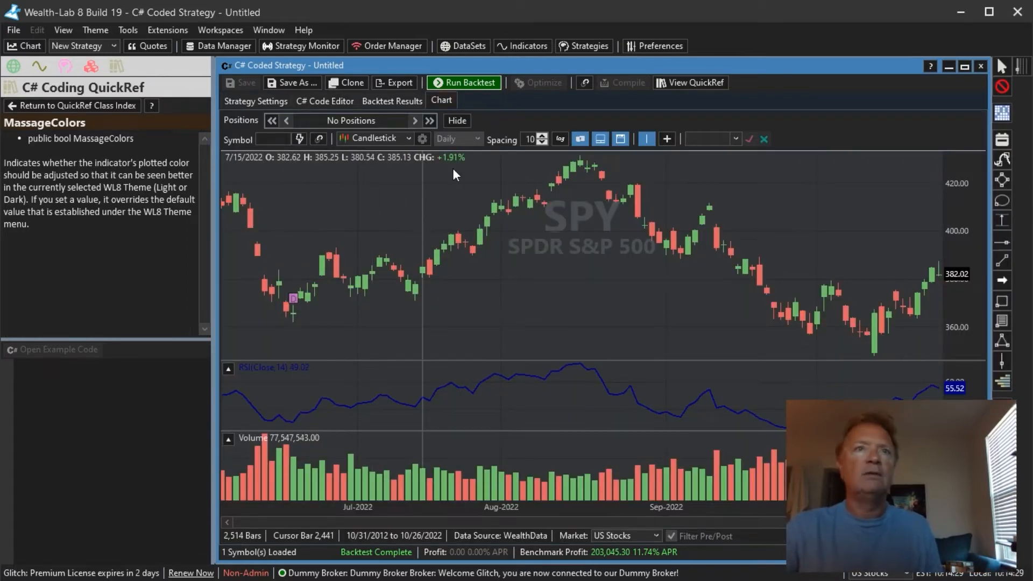
left_click(468, 83)
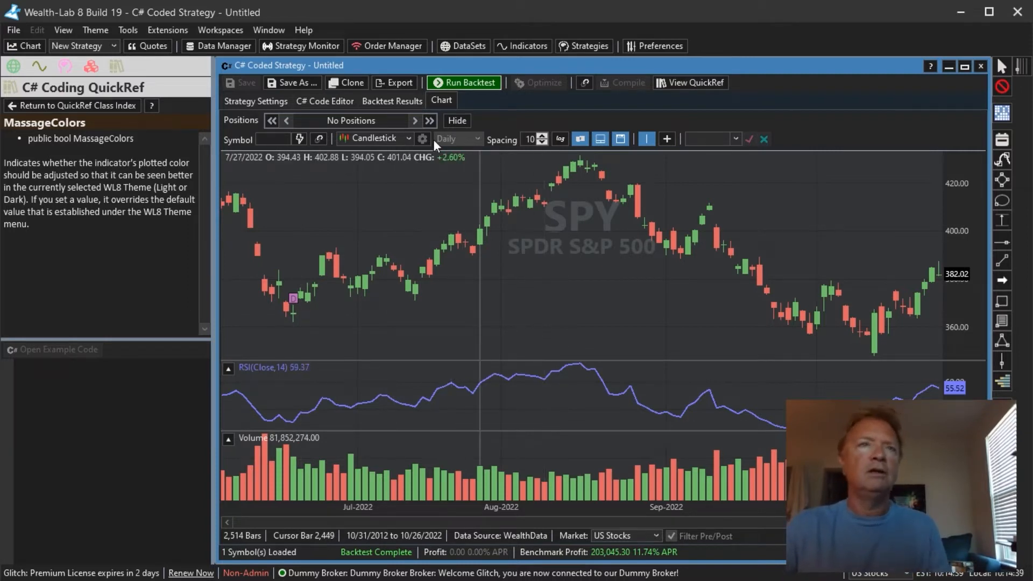
- Delete the r.MassageColors line from the Initialize code
left_click(337, 103)
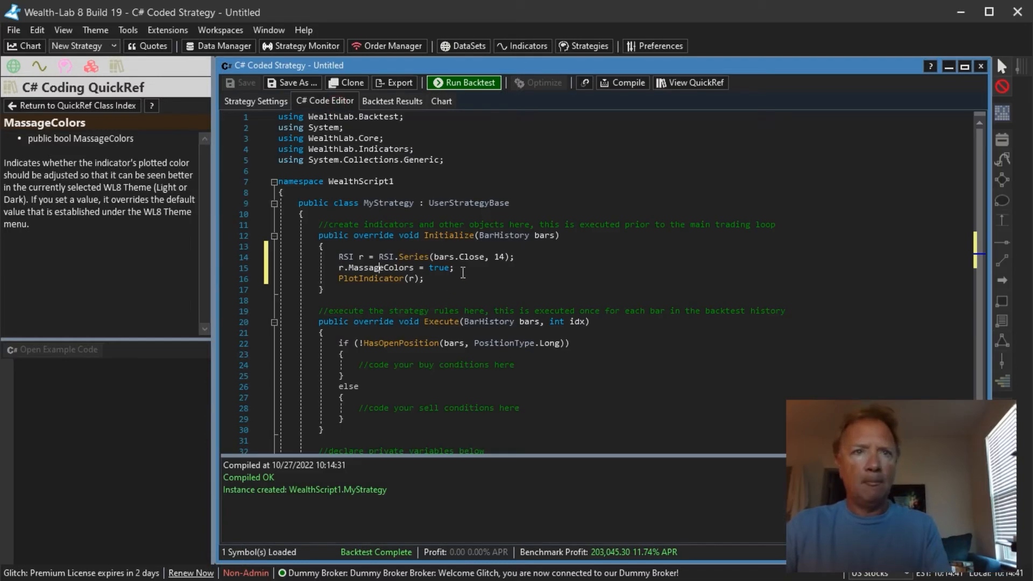
key("BackSpace")
key("BackSpace")
key("BackSpace")
key("BackSpace")
key("BackSpace")
key("BackSpace")
key("BackSpace")
key("BackSpace")
key("BackSpace")
key("BackSpace")
key("BackSpace")
key("BackSpace")
key("BackSpace")
key("BackSpace")
key("BackSpace")
key("BackSpace")
key("BackSpace")
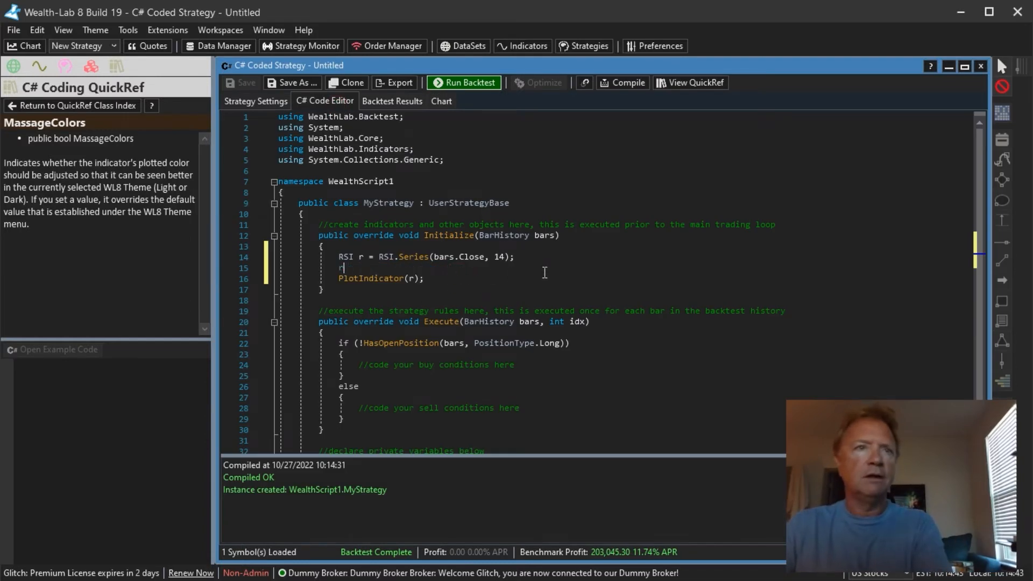
key("BackSpace")
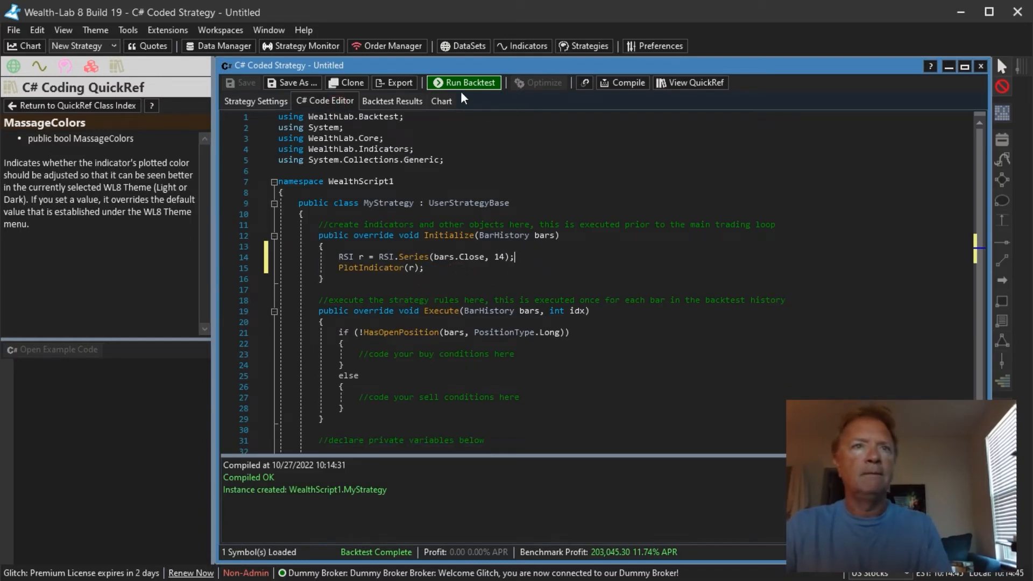
- Re-enable the Massage Strategy-Plotted Indicator Colors to match Theme option and rerun the backtest
left_click(446, 101)
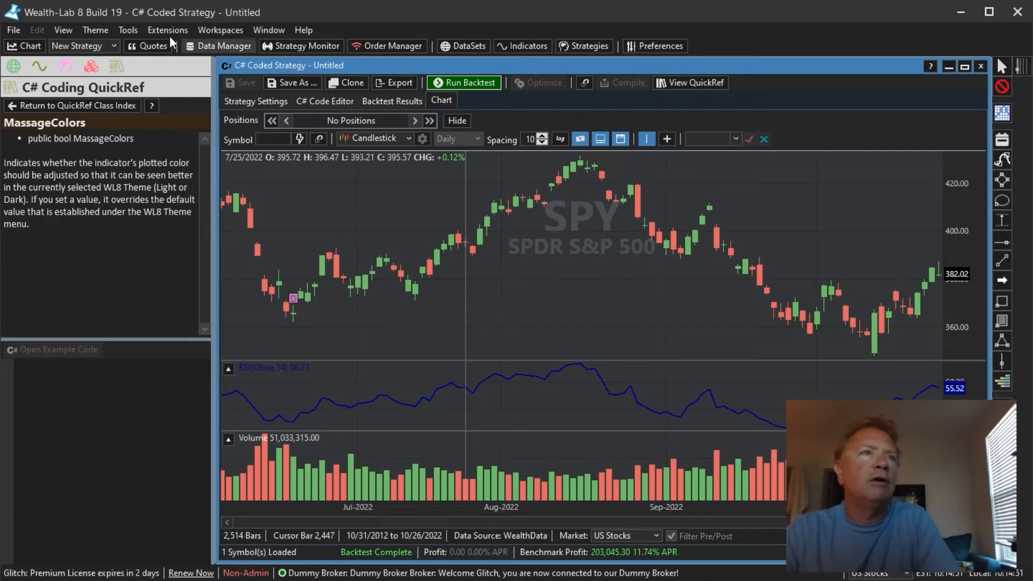
left_click(99, 35)
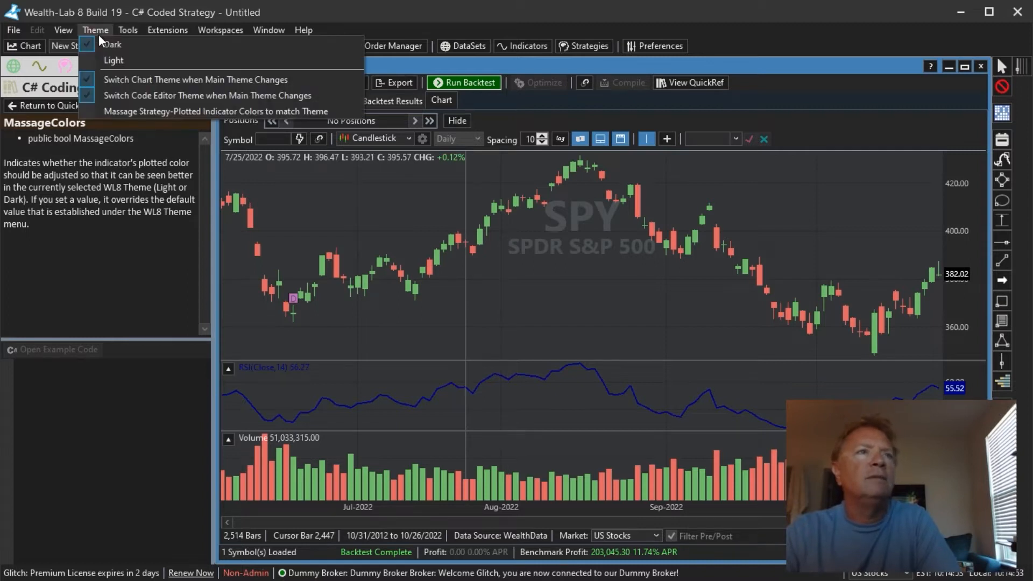
left_click(140, 111)
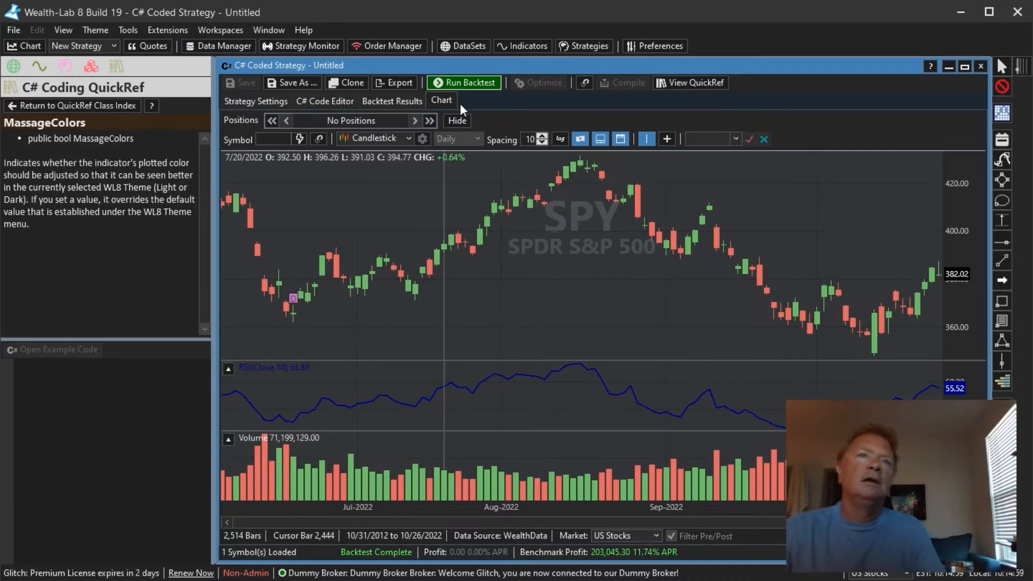
left_click(462, 83)
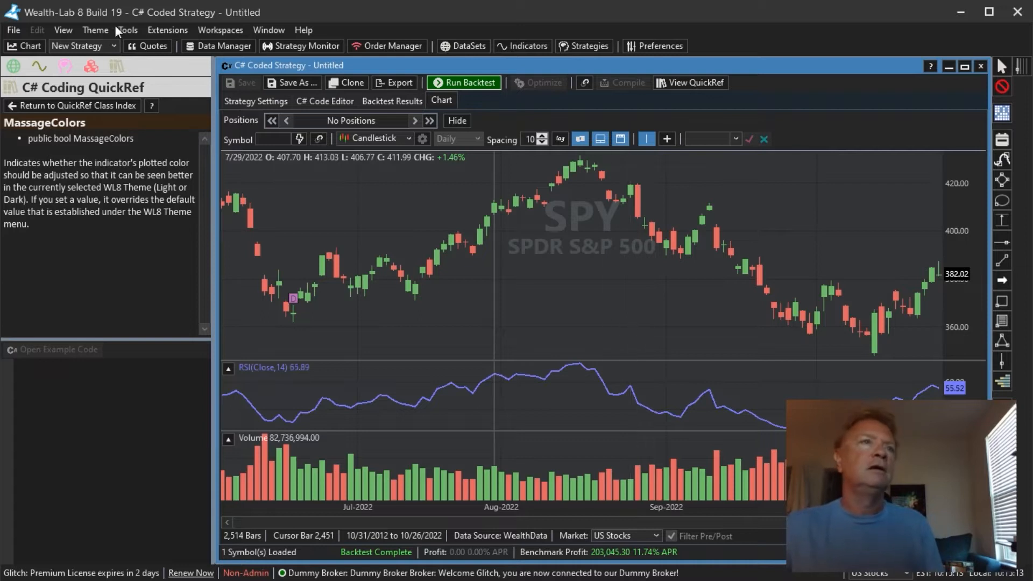
left_click(167, 31)
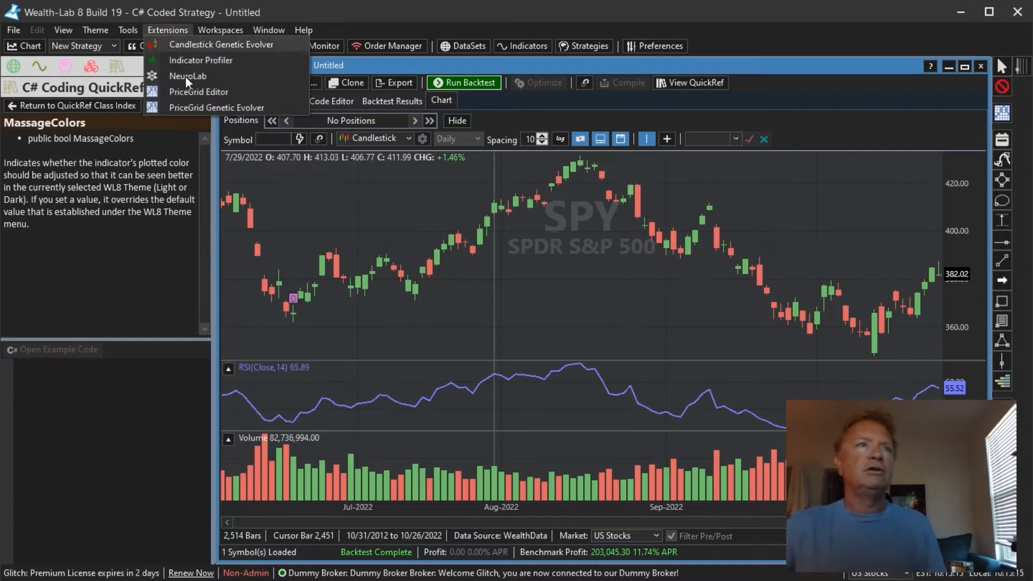
left_click(96, 31)
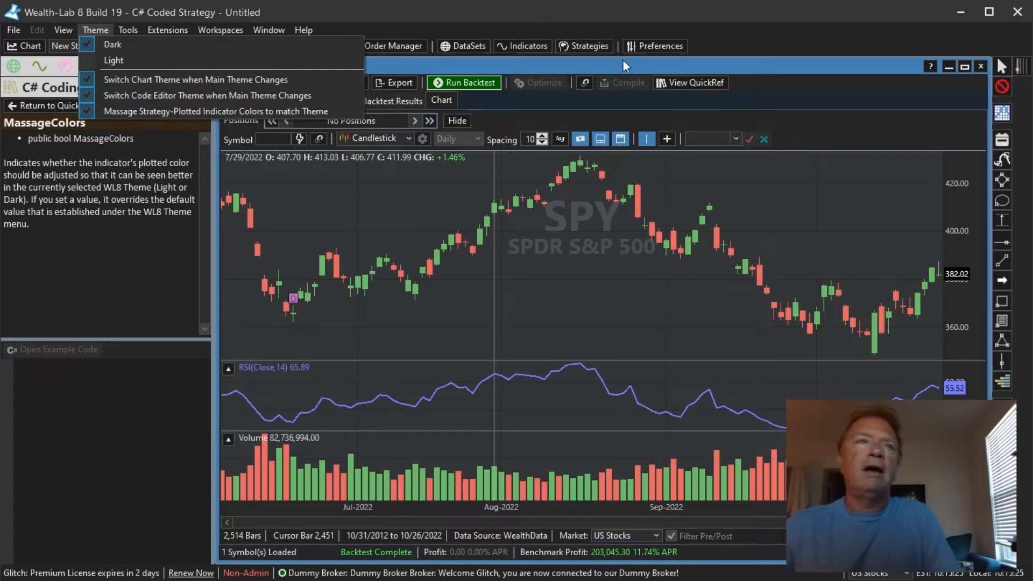
left_click(379, 202)
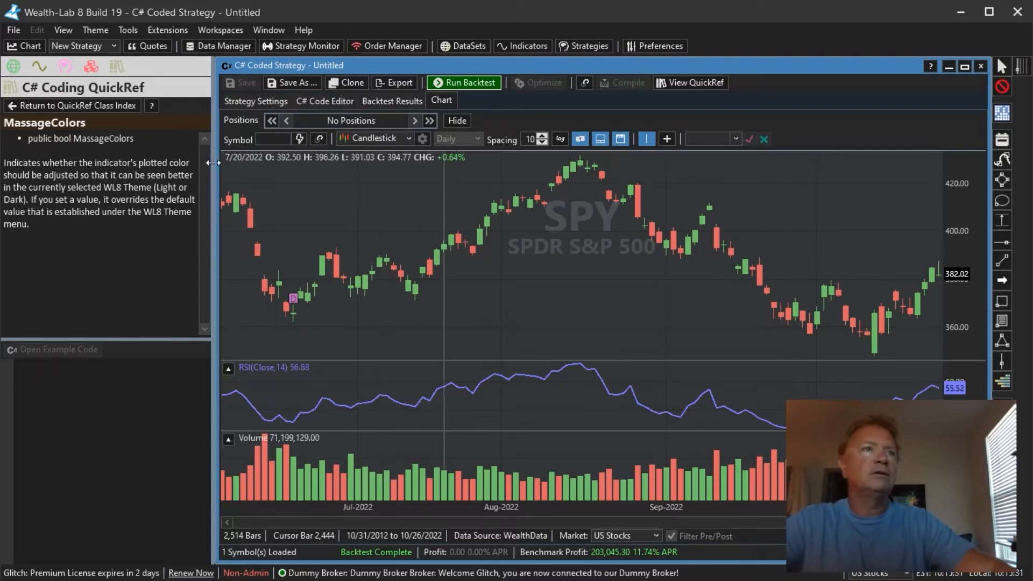
- Open the PlotIndicatorHistogramTwoColor example code from the QuickRef class index and run it as a new strategy
left_click(51, 109)
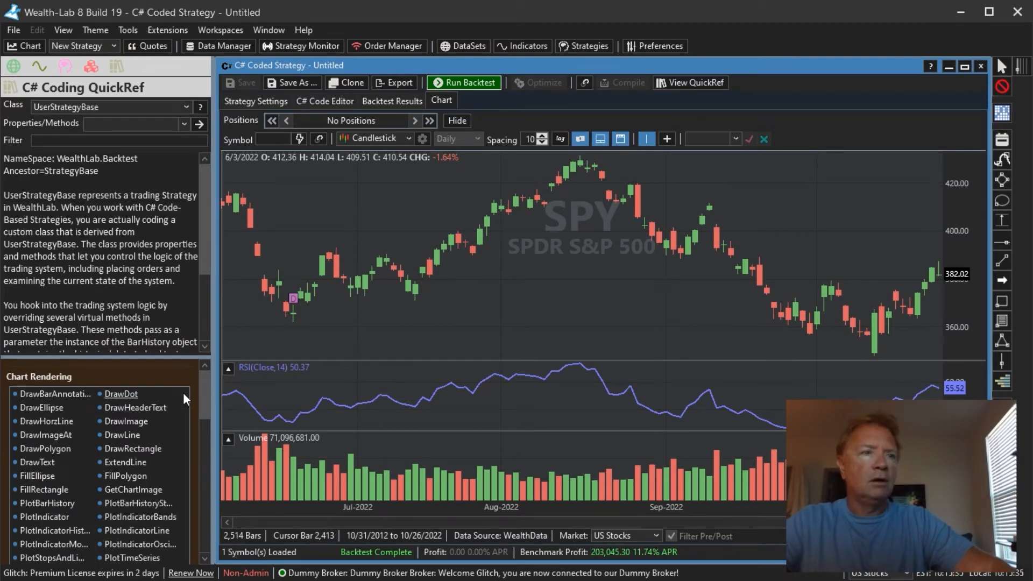
left_click_drag(204, 395, 205, 408)
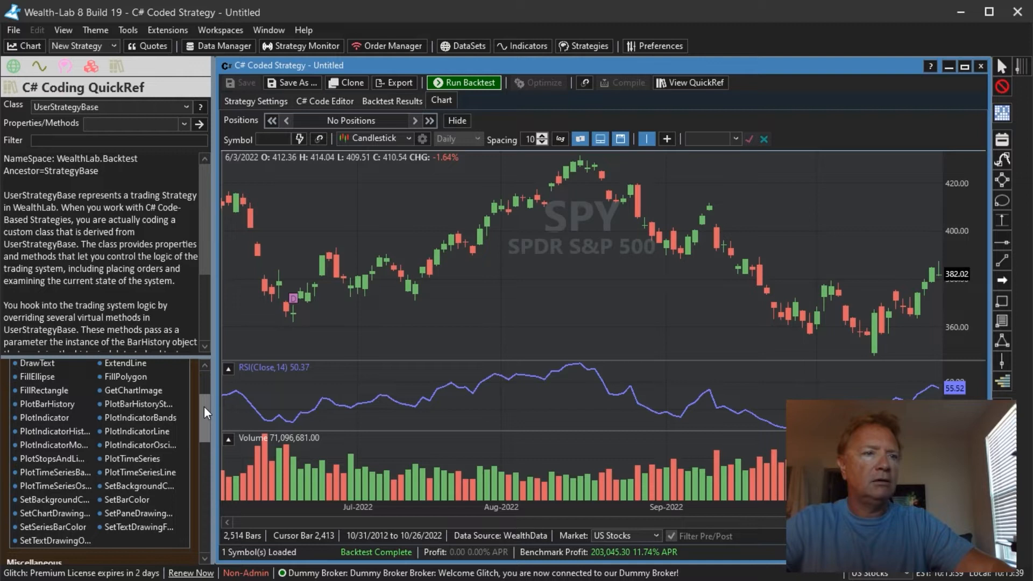
left_click(65, 434)
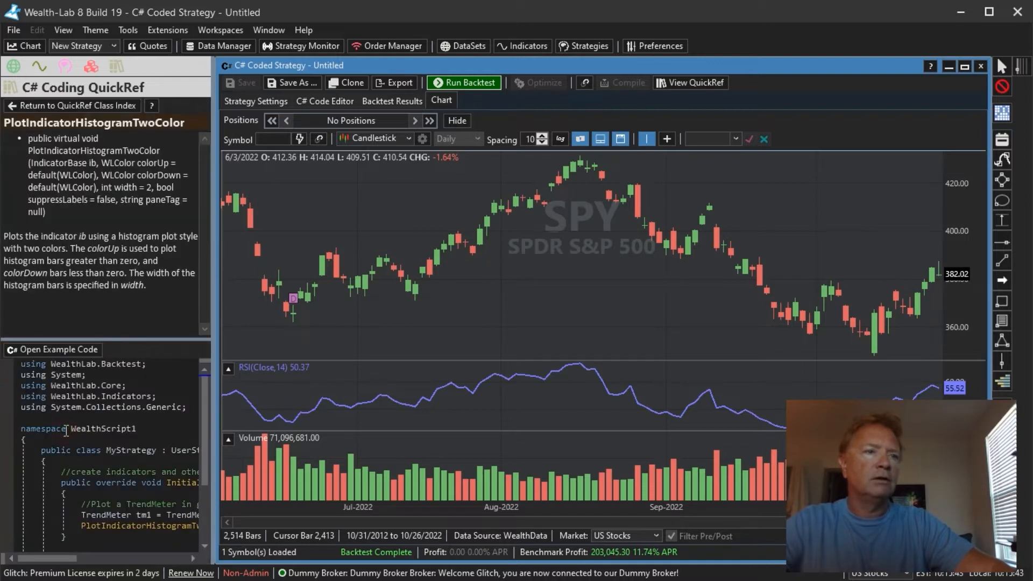
left_click(59, 351)
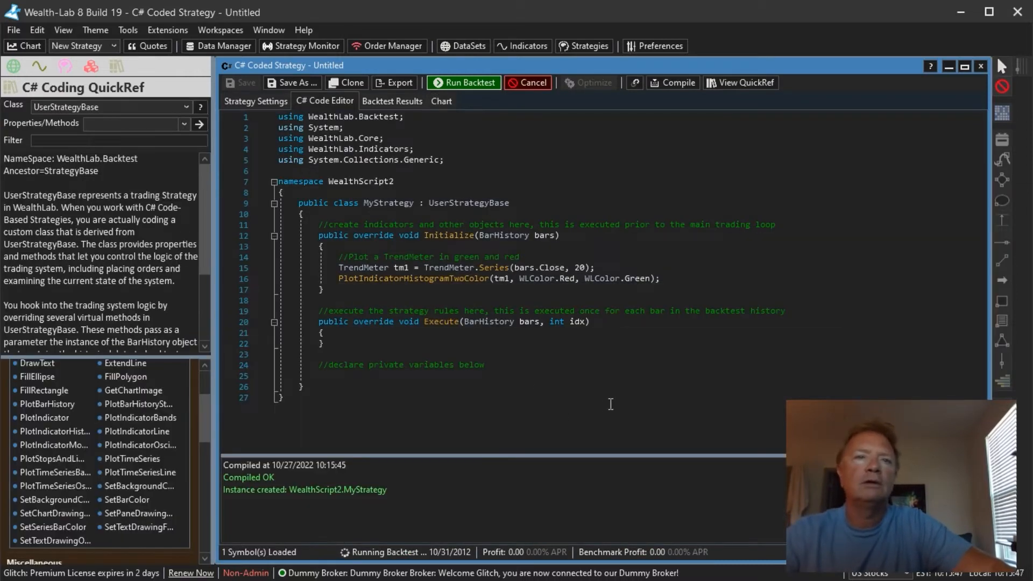
scroll(347, 381, "up", 6)
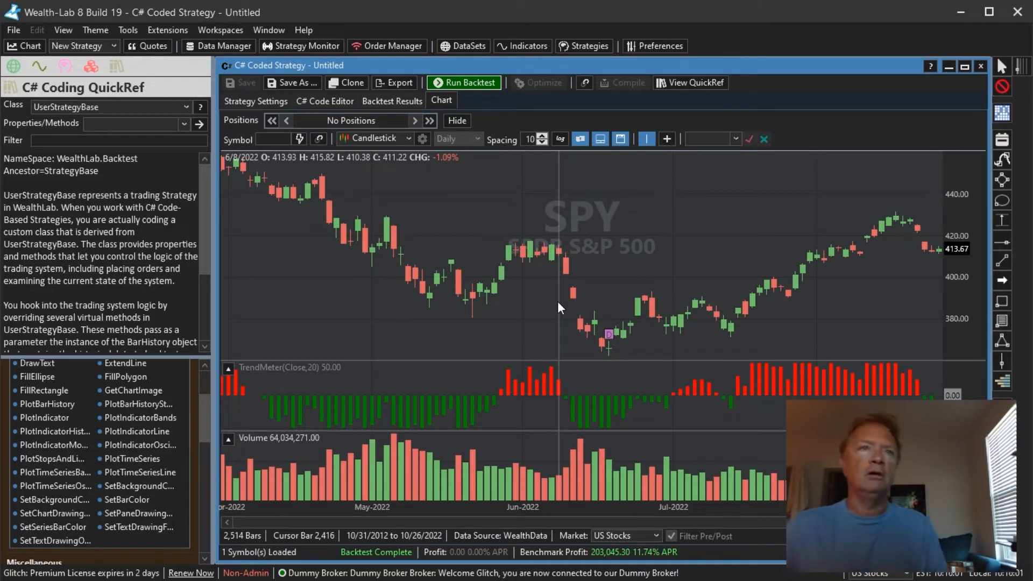
- Review the example's code and chart, then close the strategy window without saving changes
left_click(318, 101)
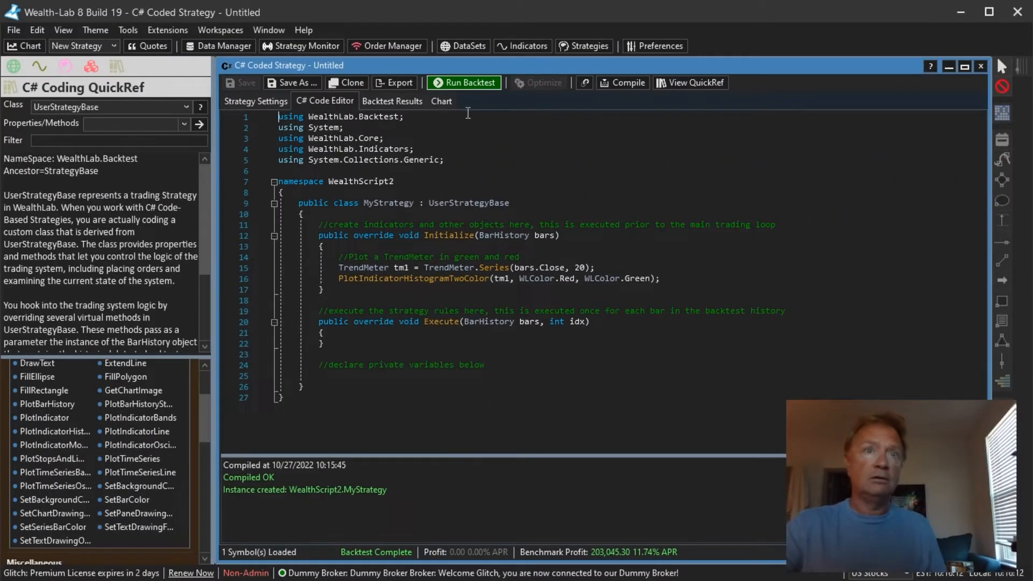
left_click(433, 100)
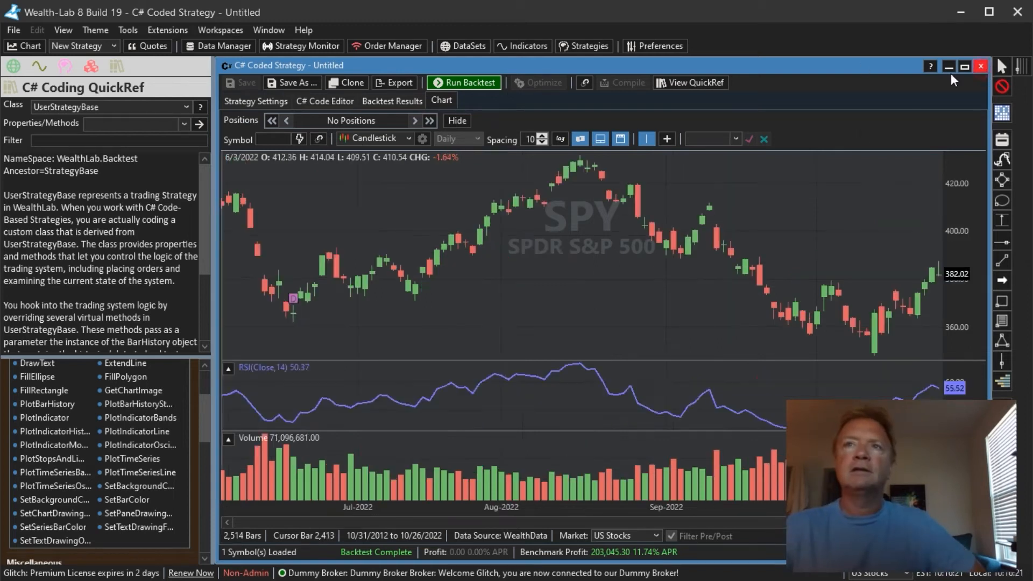
left_click(982, 66)
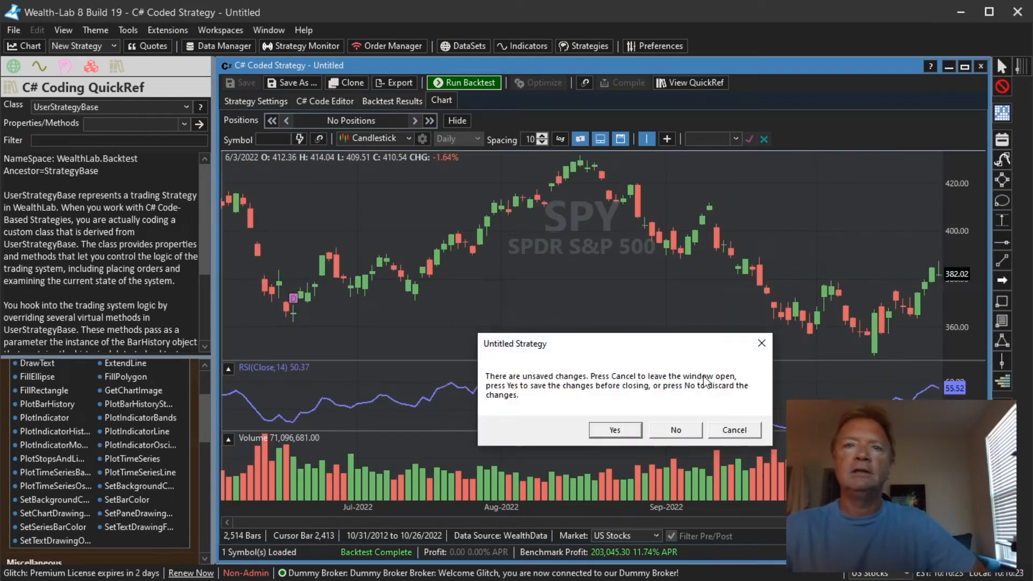
left_click(674, 430)
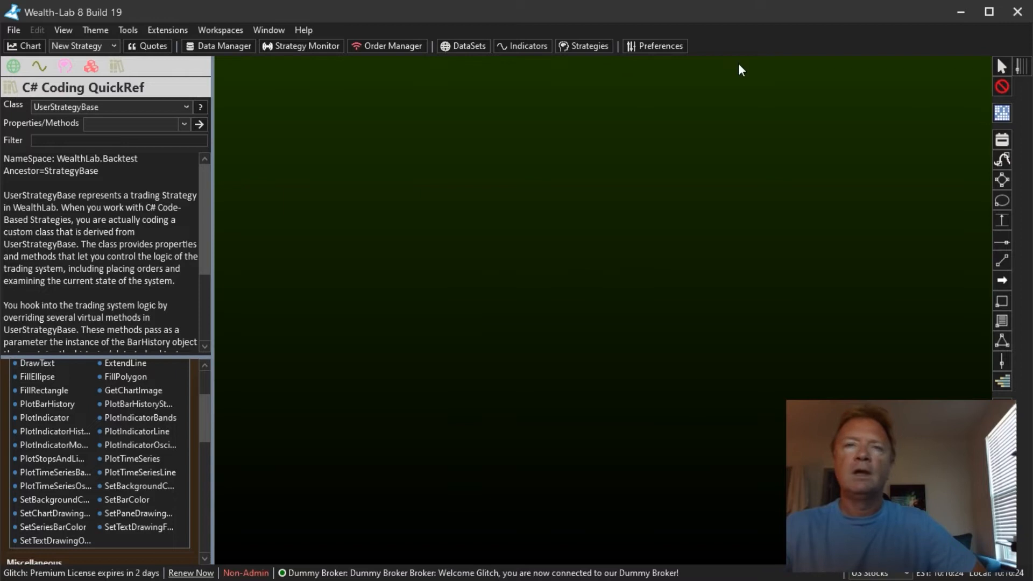
- Open the Strategy Monitor and add the ATH strategy from My Strategies to it
left_click(120, 31)
left_click(169, 69)
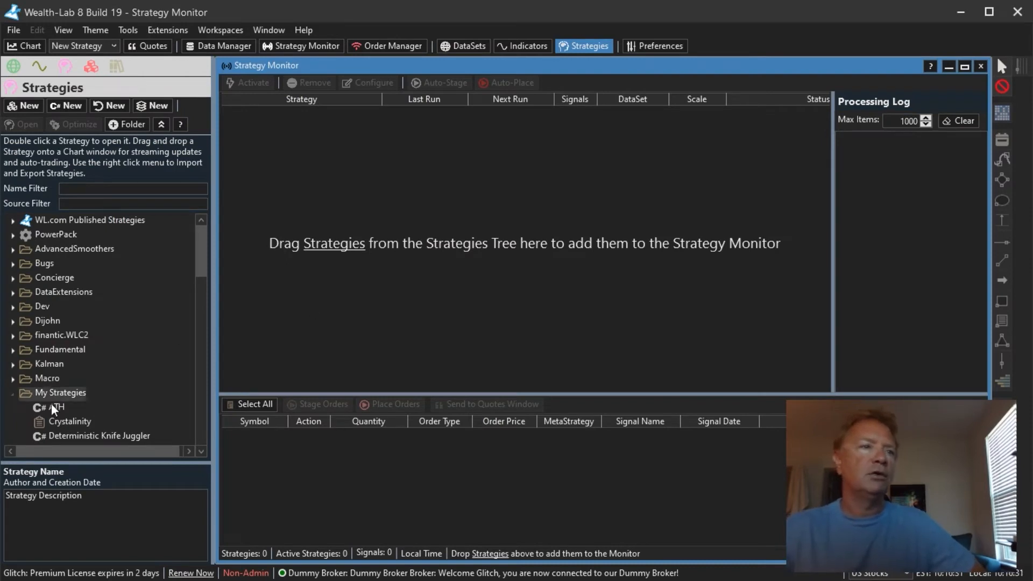
left_click_drag(50, 404, 153, 396)
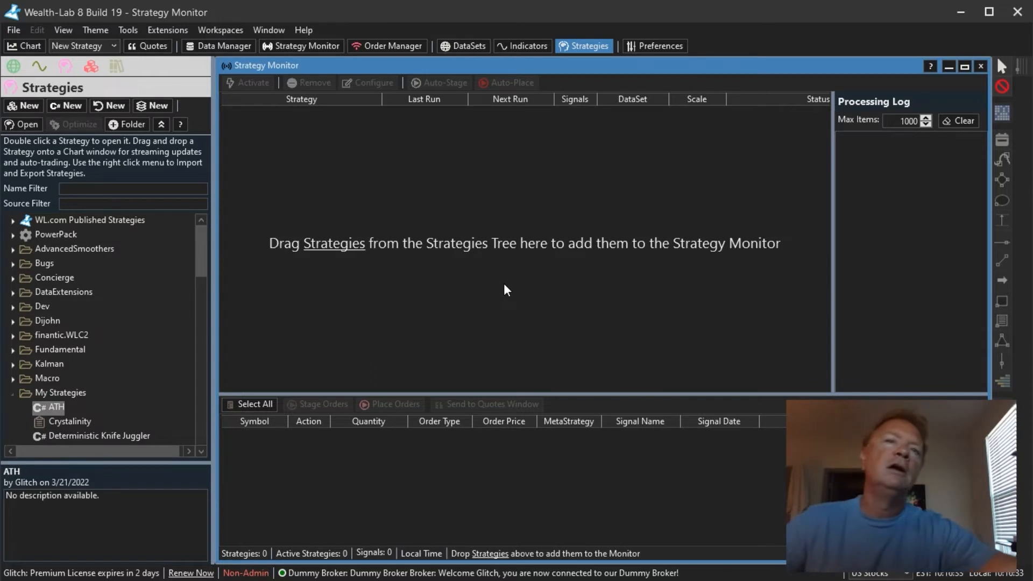
left_click_drag(505, 285, 505, 285)
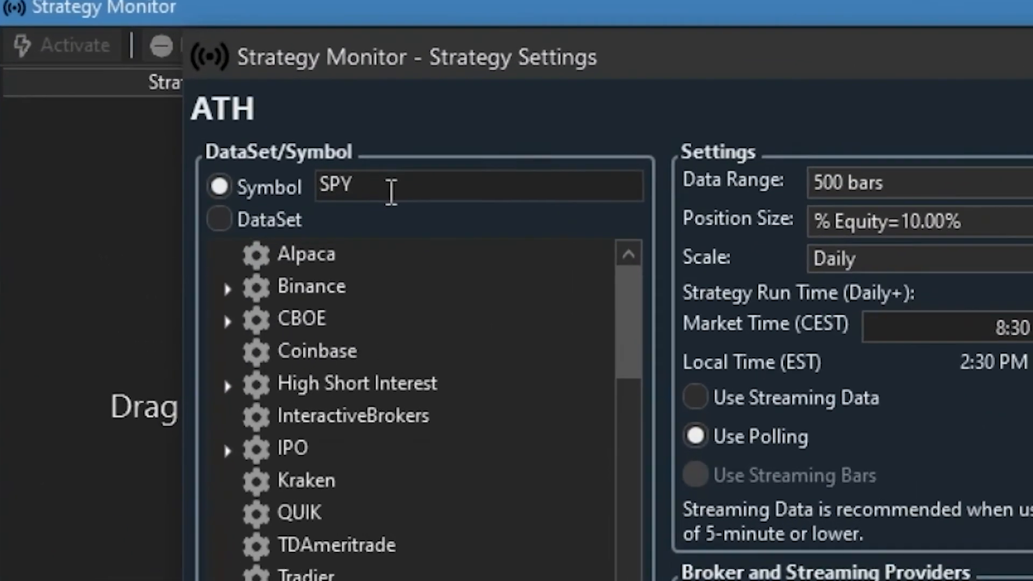
- Set the ATH strategy's symbol to AAPL in the Strategy Monitor settings and confirm
double_click(383, 177)
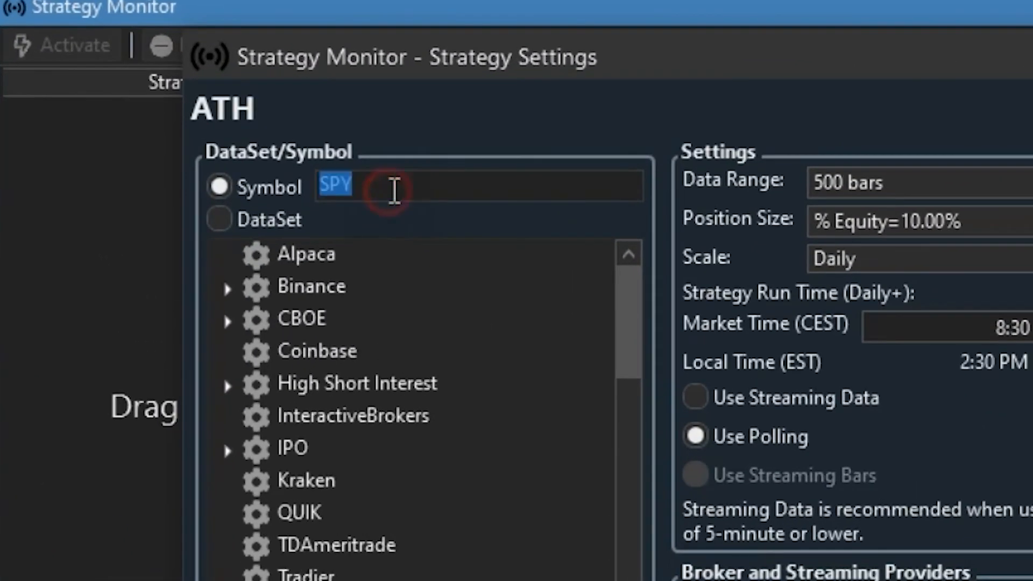
type("AAPL")
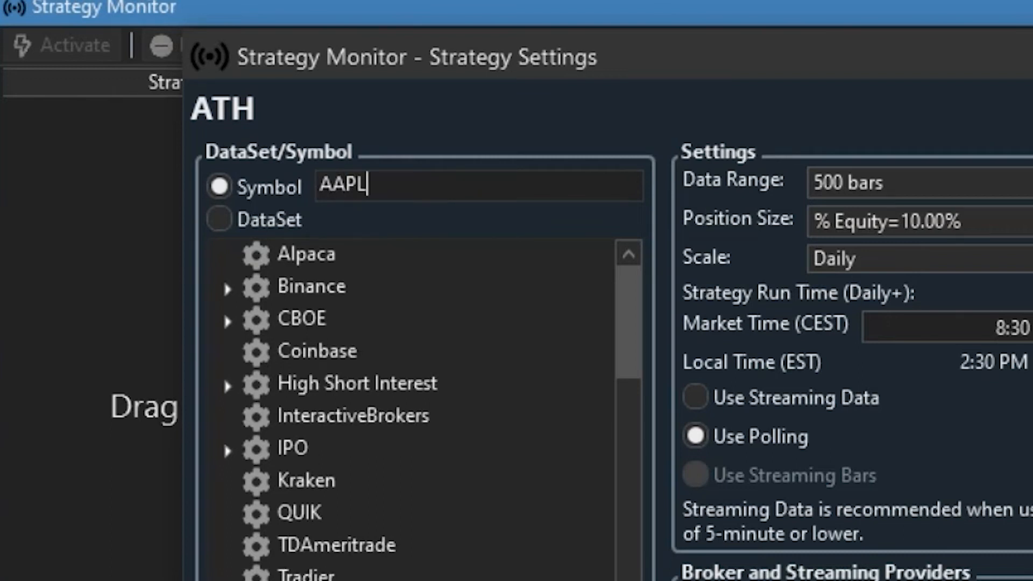
left_click(219, 218)
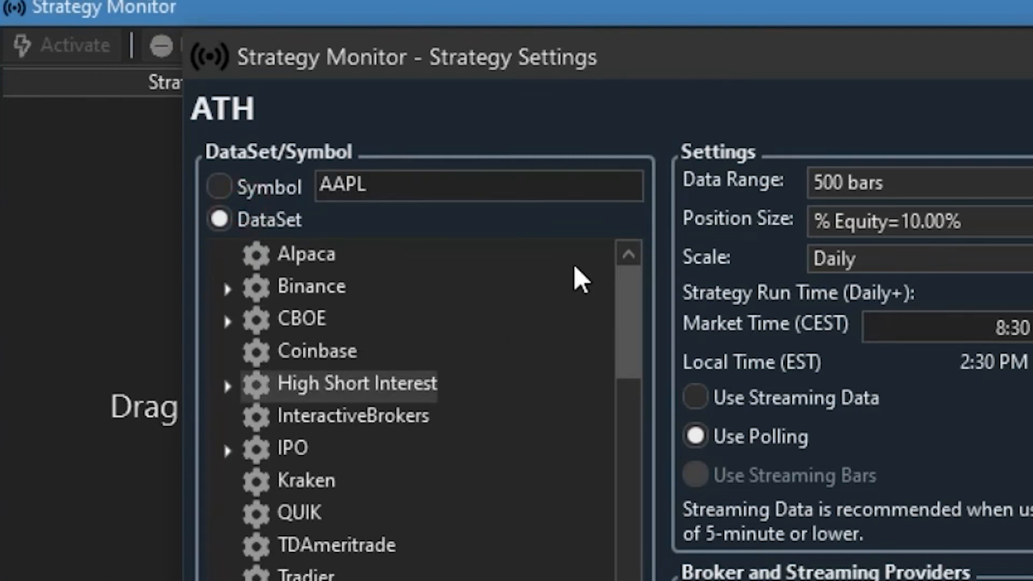
left_click(627, 305)
left_click_drag(635, 336, 634, 288)
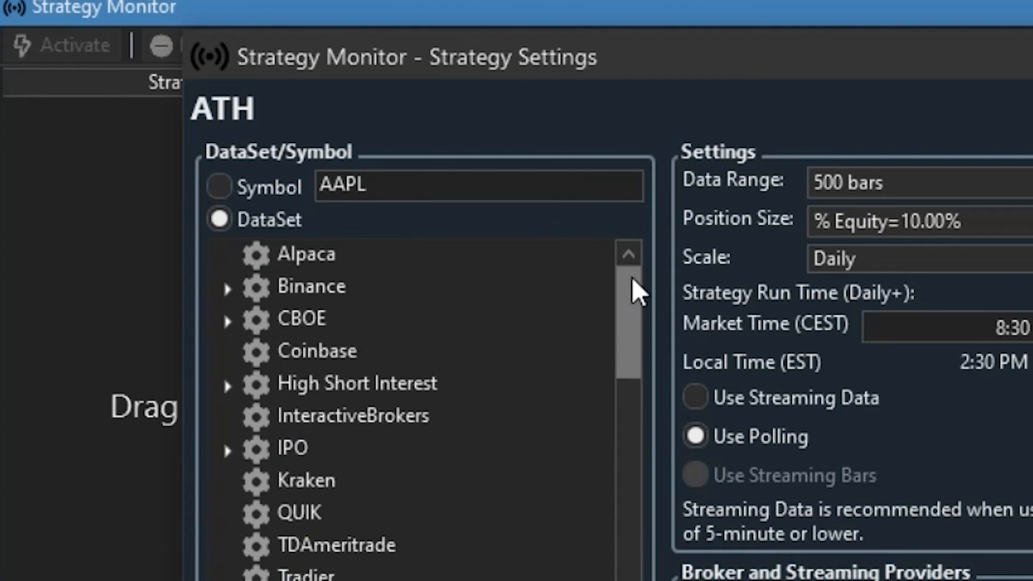
left_click(262, 198)
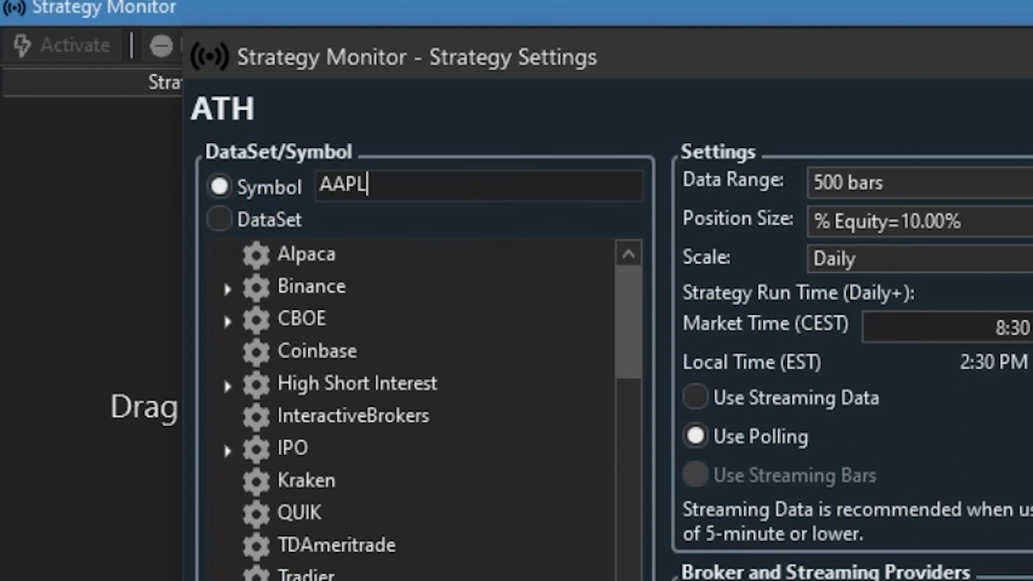
left_click(840, 492)
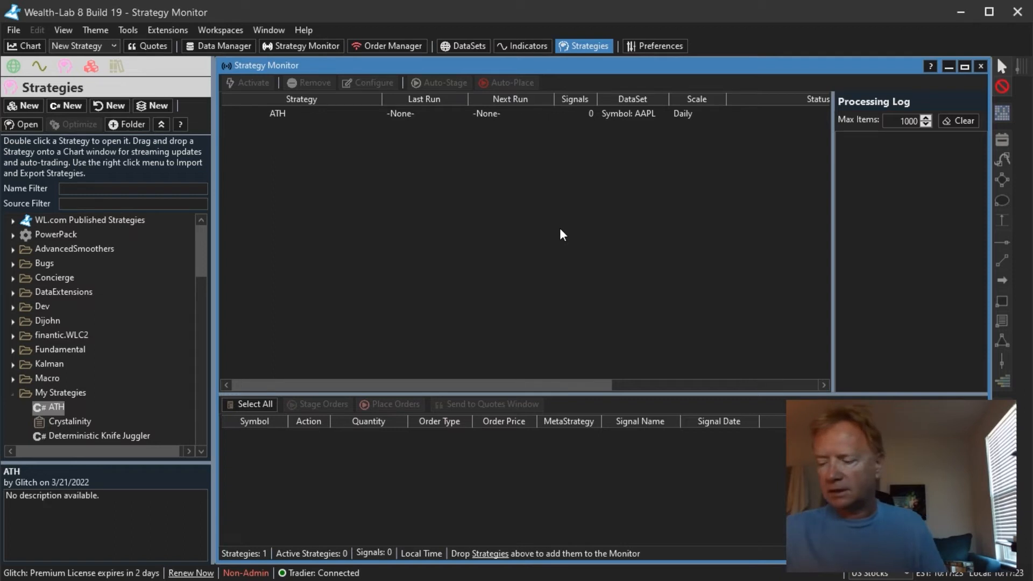
- Close the Strategy Monitor and switch to the Wealth-Lab Extensions web page in the browser
left_click(981, 67)
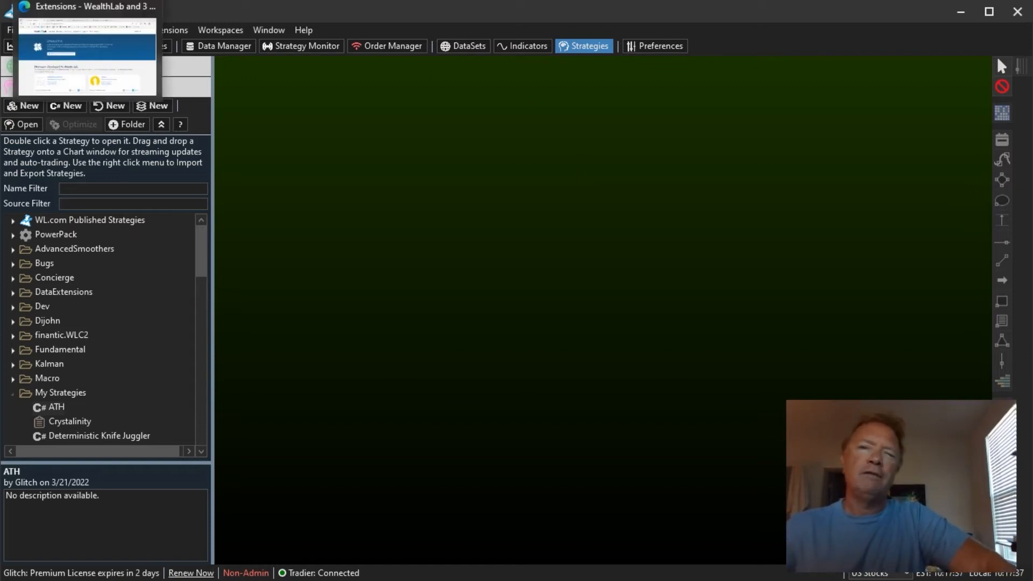
left_click(87, 0)
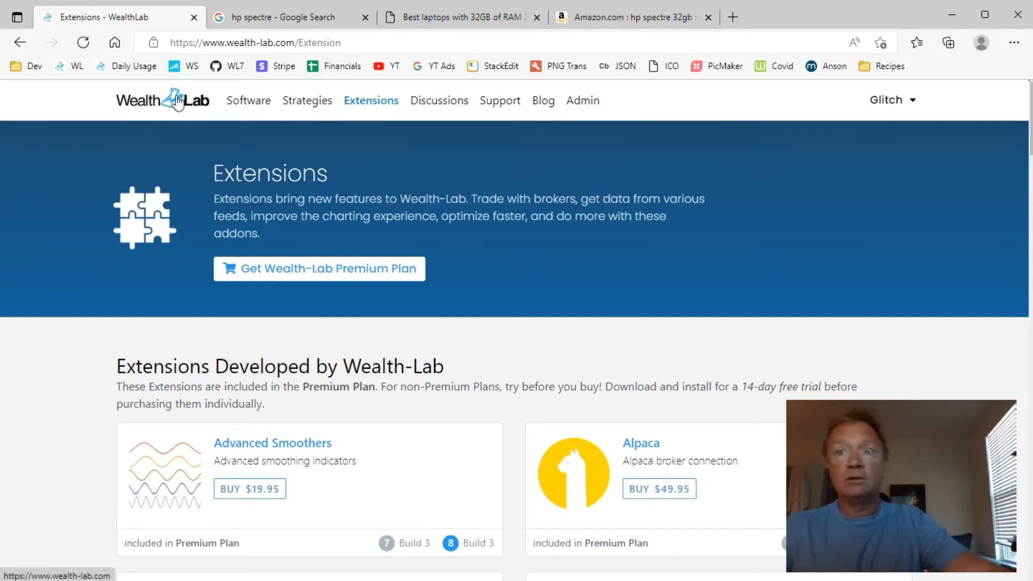
left_click(371, 108)
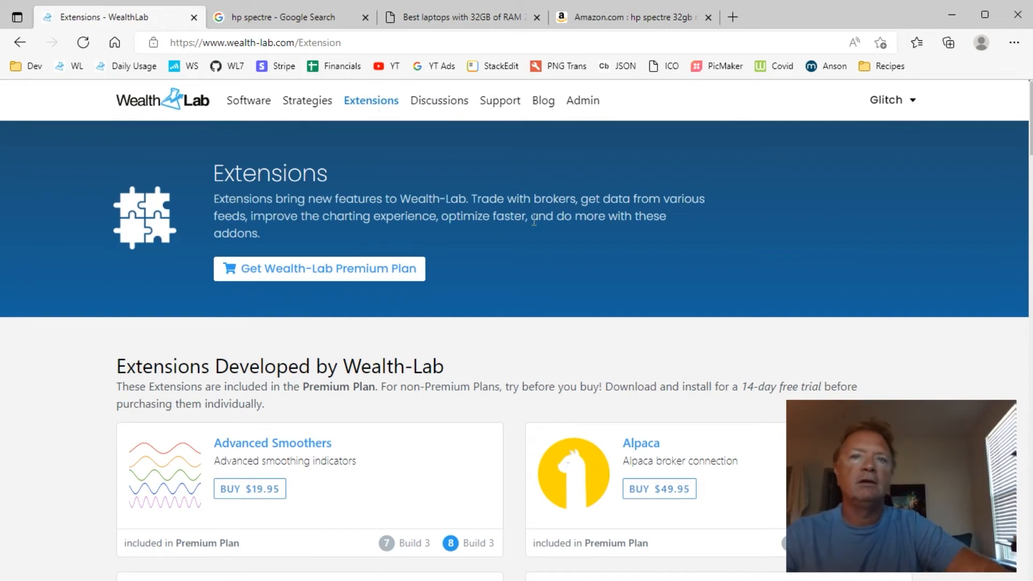
- Browse the list of Wealth-Lab extensions and open the Power Pack extension page
scroll(512, 180, "down", 4)
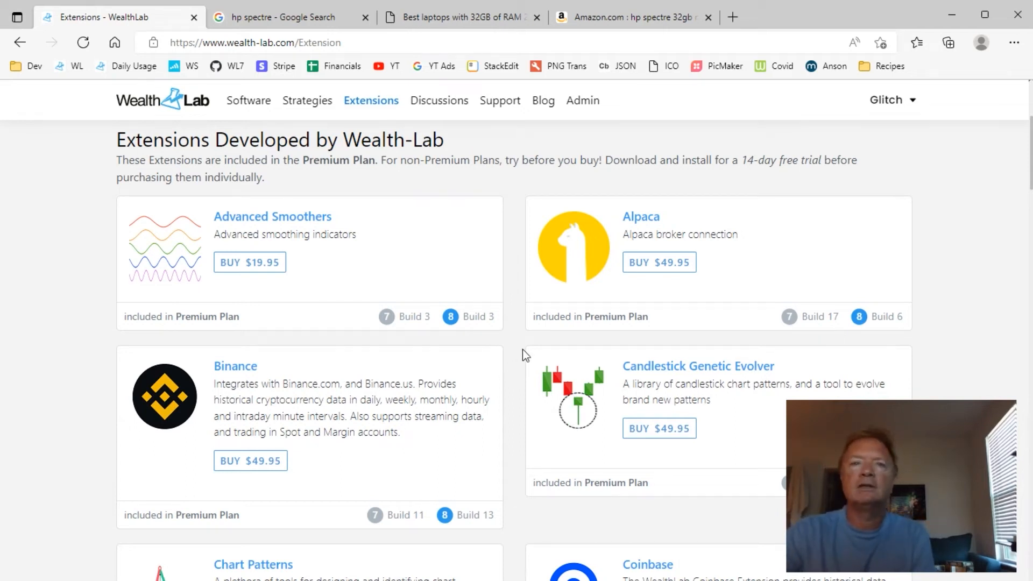
scroll(521, 350, "down", 4)
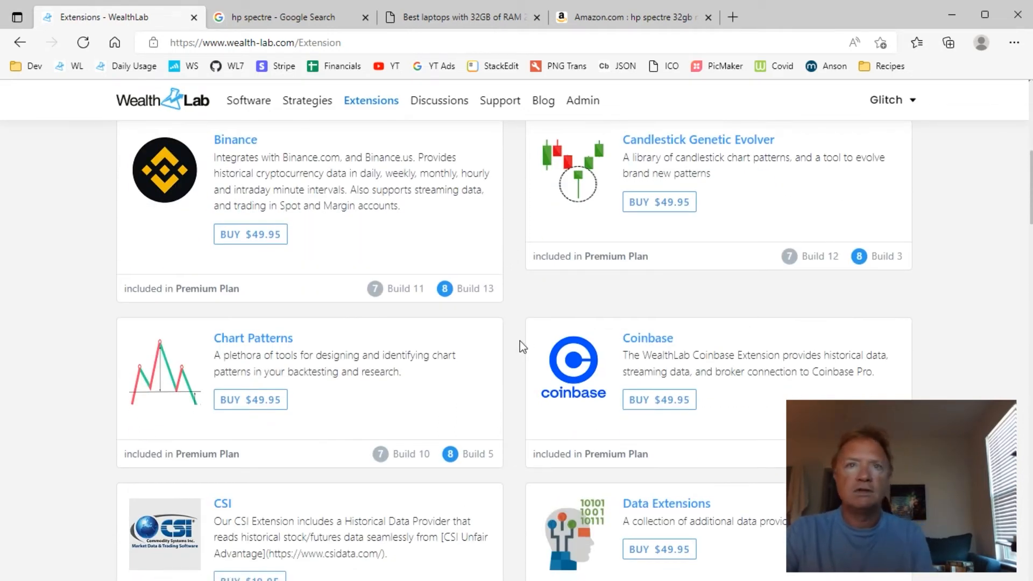
scroll(519, 342, "up", 5)
scroll(524, 331, "down", 10)
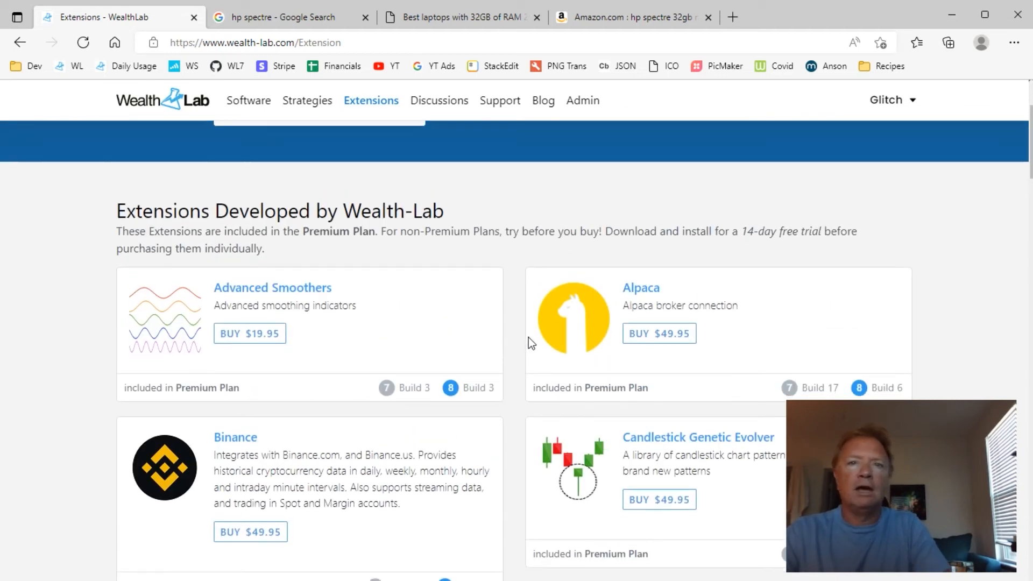
scroll(528, 321, "down", 7)
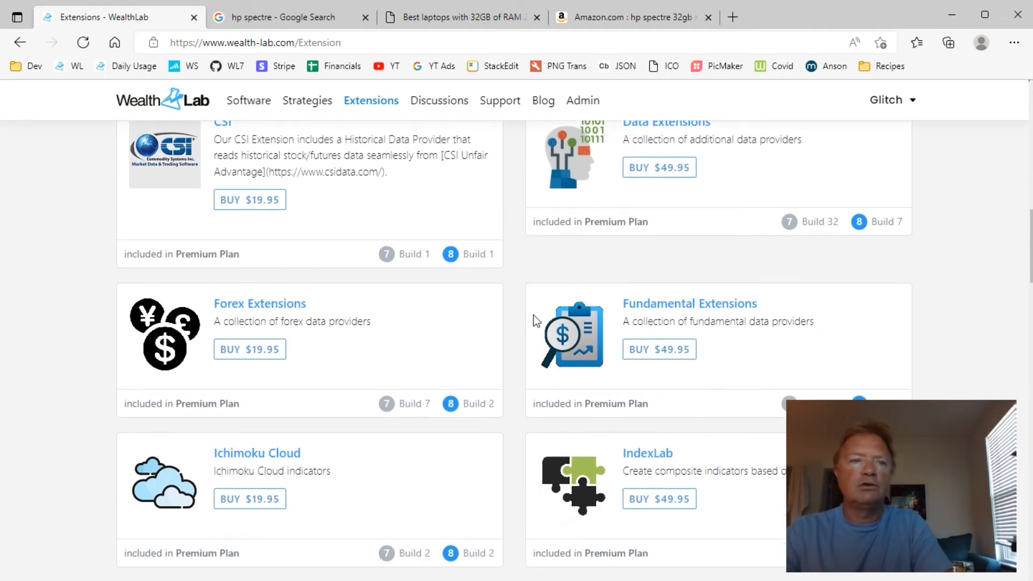
scroll(514, 295, "down", 4)
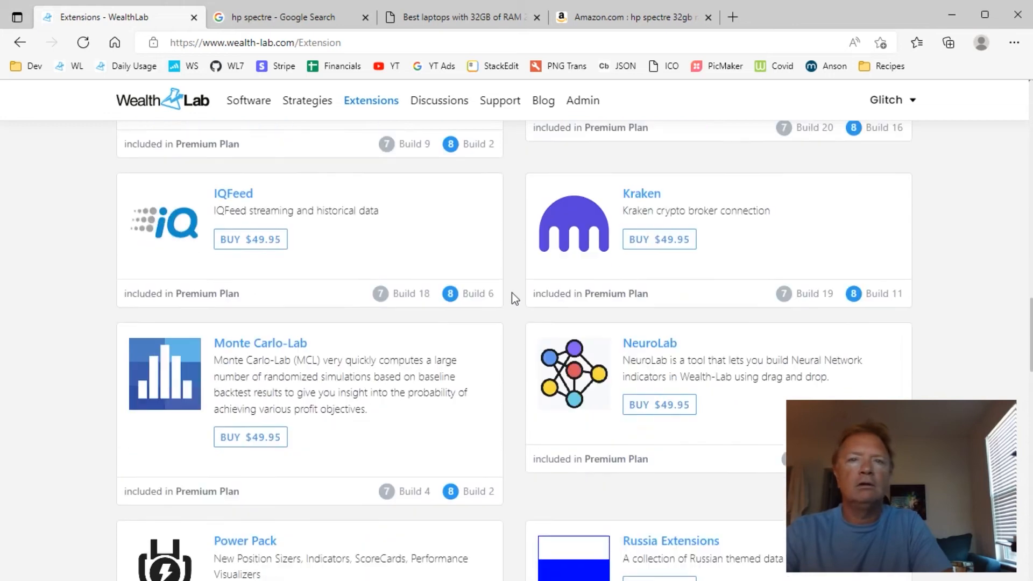
scroll(474, 309, "down", 3)
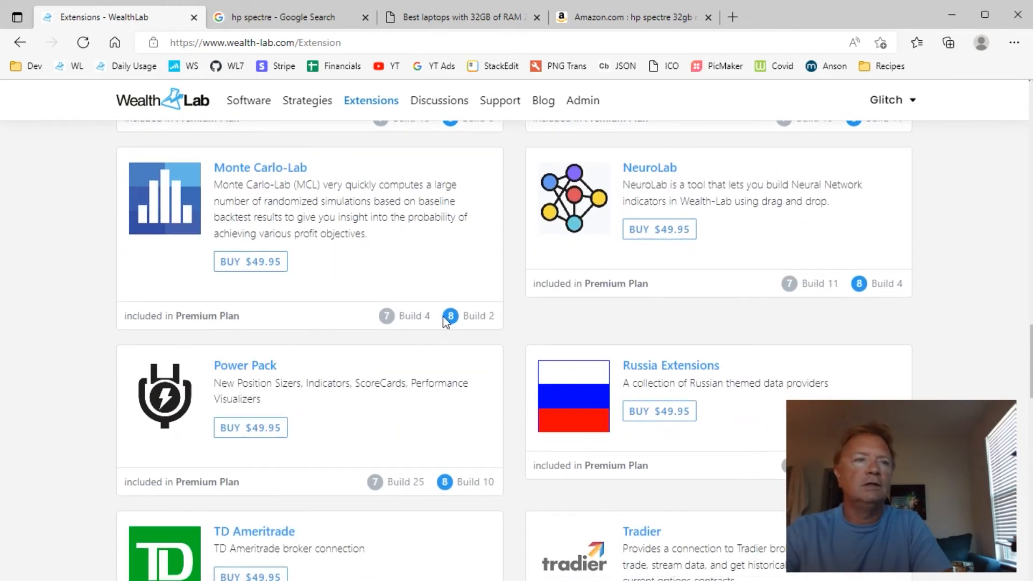
left_click(242, 367)
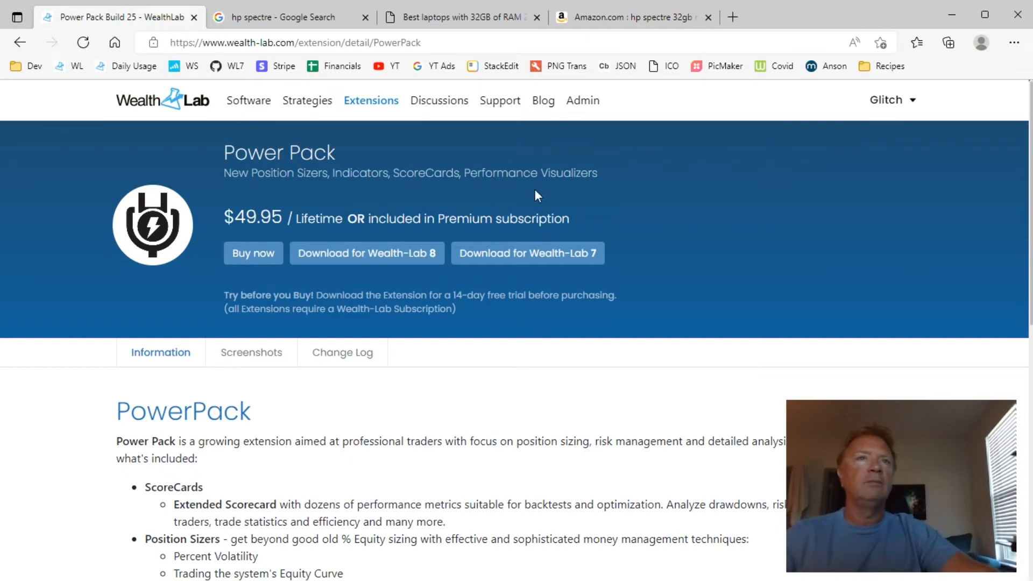
- Switch back to Wealth-Lab and start a new Building Block strategy
key("alt+Tab")
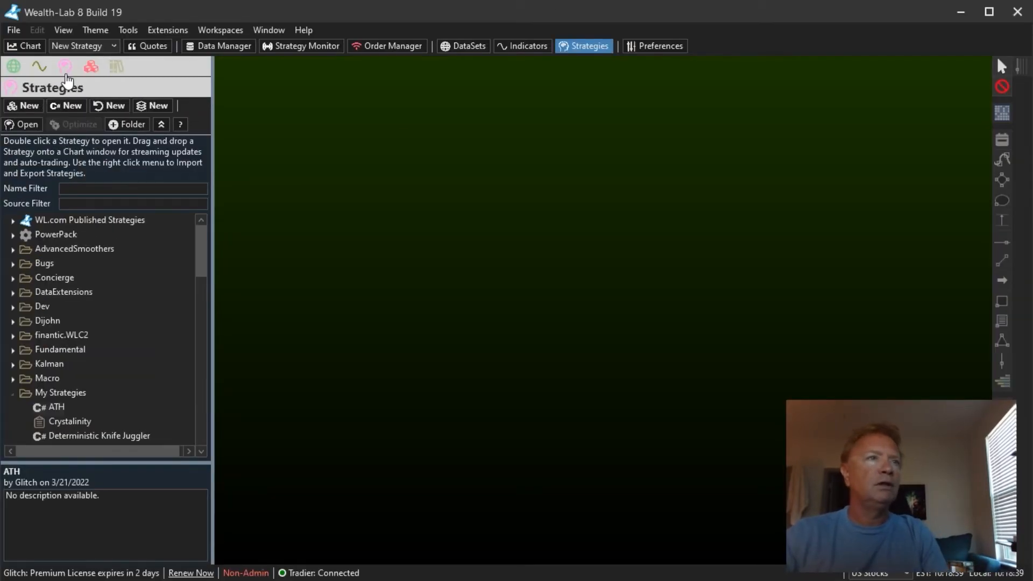
left_click(87, 67)
left_click(65, 68)
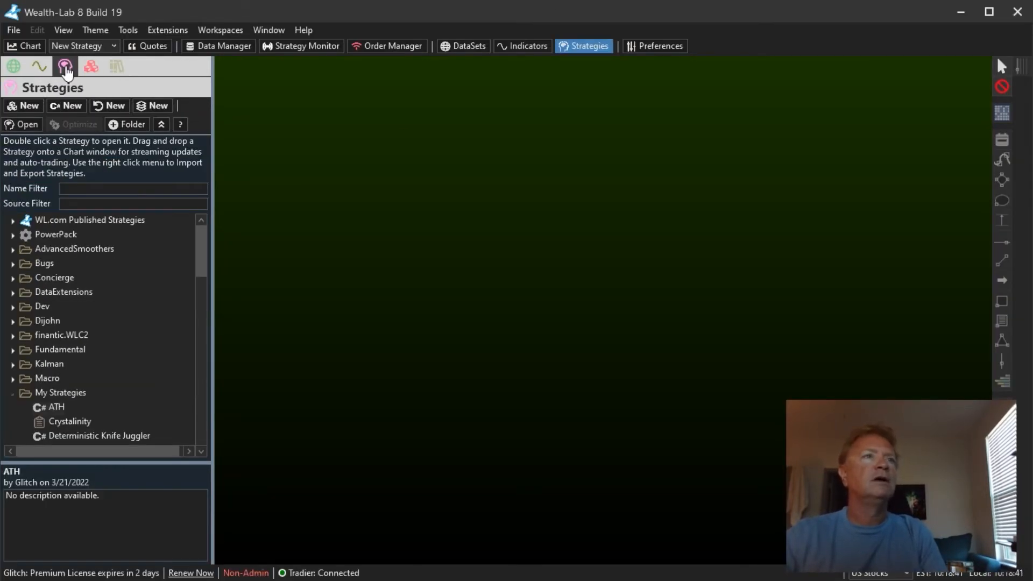
left_click(91, 67)
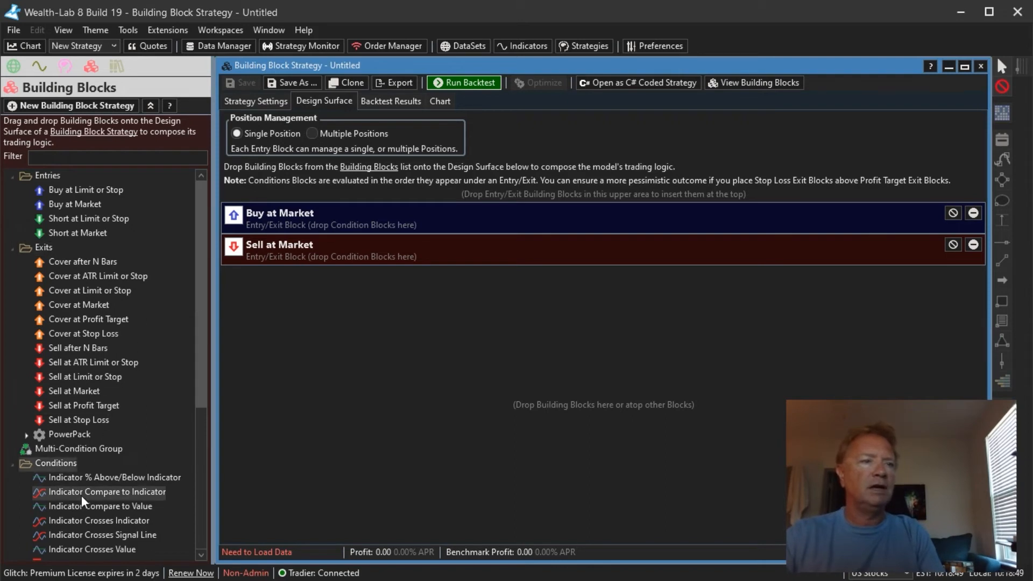
- Add an Indicator Compare to Value condition under Buy at Market with RSI less than 40
left_click_drag(82, 503, 298, 304)
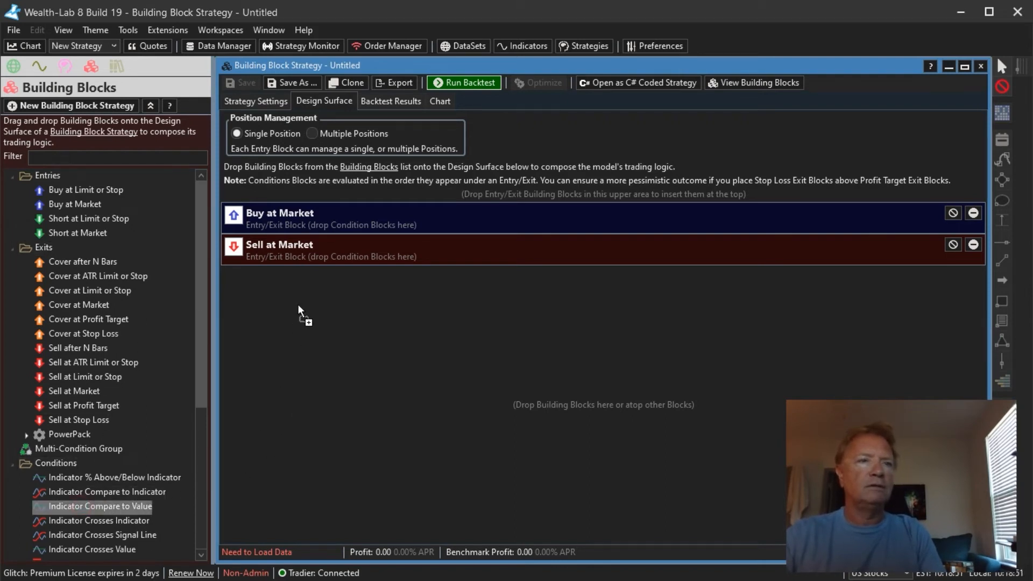
left_click_drag(314, 225, 314, 225)
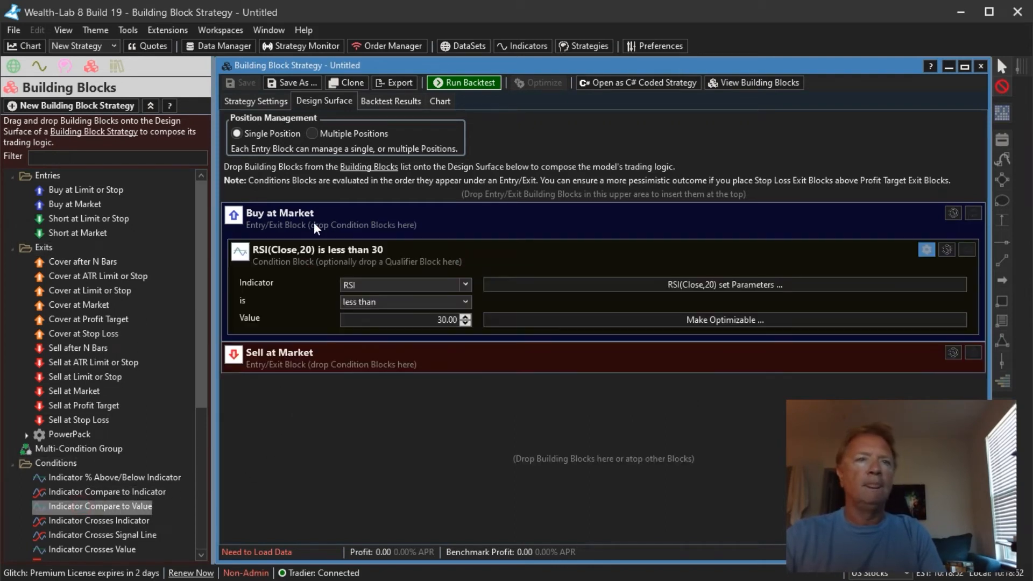
left_click(400, 320)
type("40")
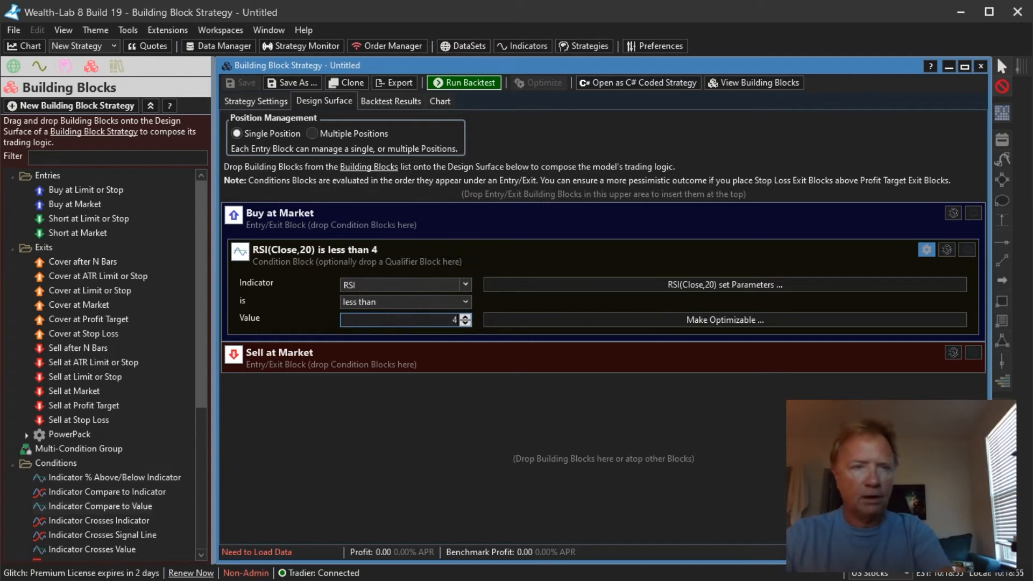
left_click(415, 367)
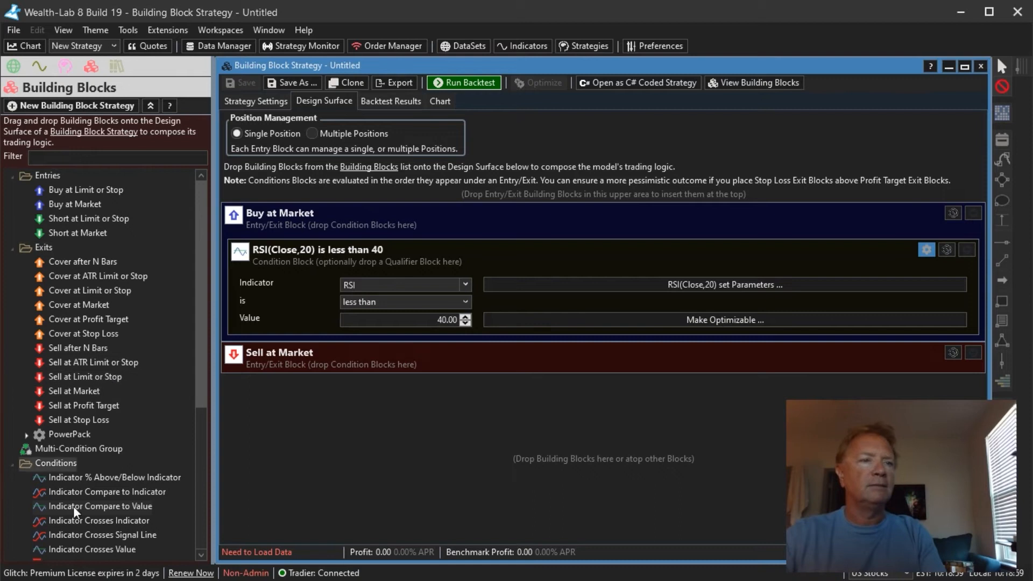
- Add an Indicator Compare to Value condition under Sell at Market with RSI greater than 60
left_click_drag(92, 508, 289, 353)
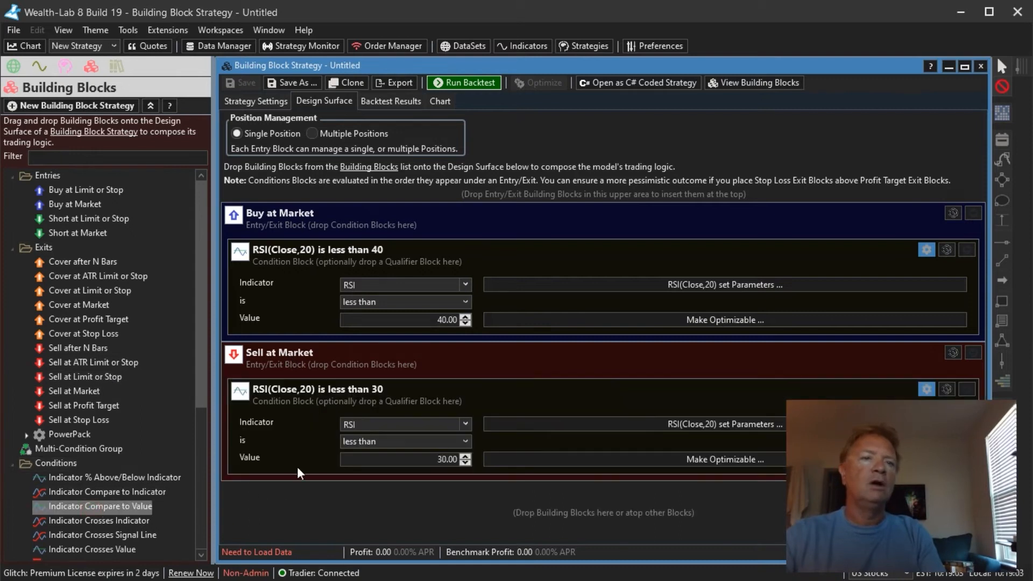
left_click(360, 441)
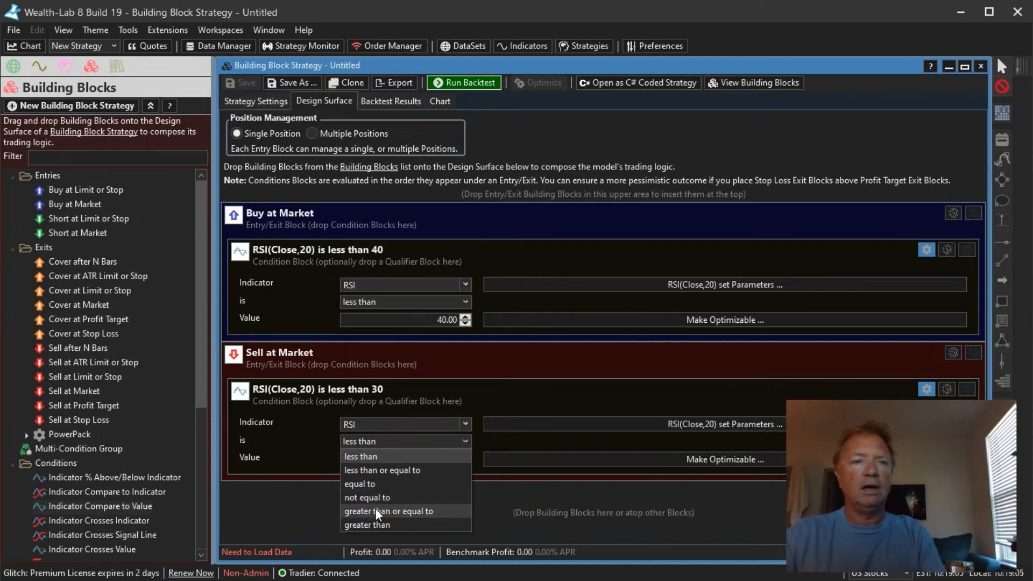
left_click(372, 523)
double_click(398, 459)
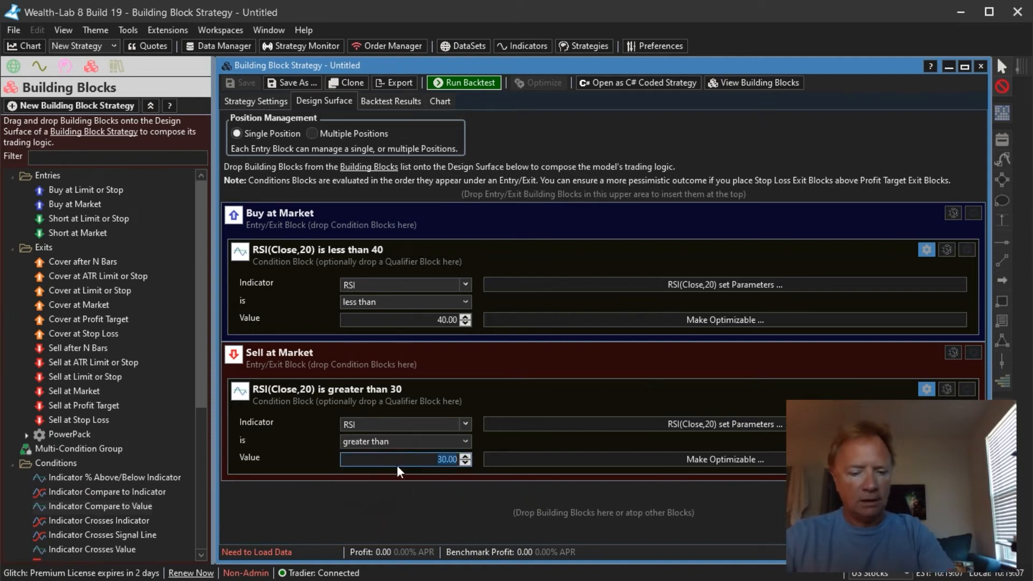
type("60")
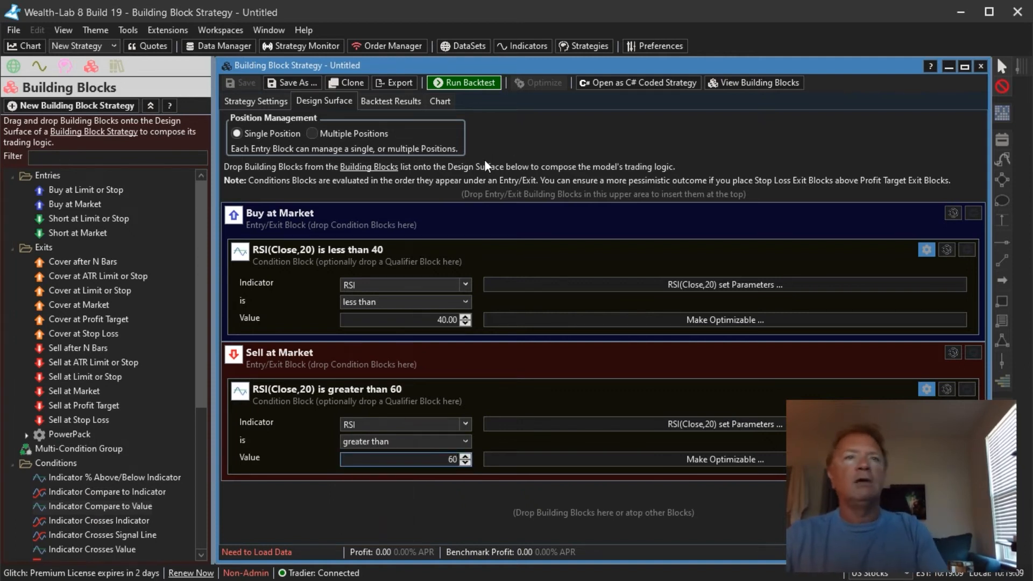
- Switch position management to Multiple Positions and run the backtest on SPY
left_click(366, 135)
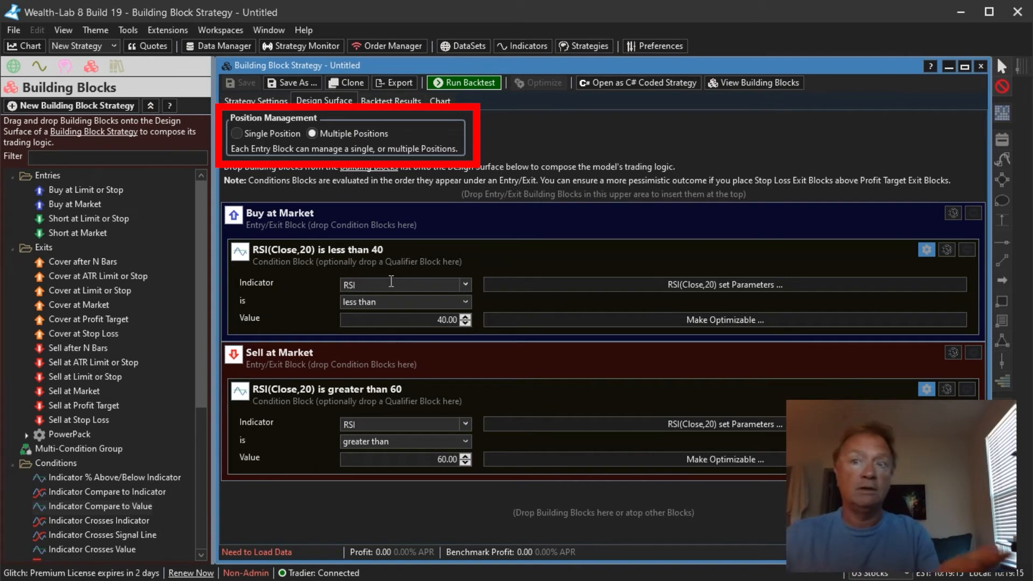
left_click(282, 105)
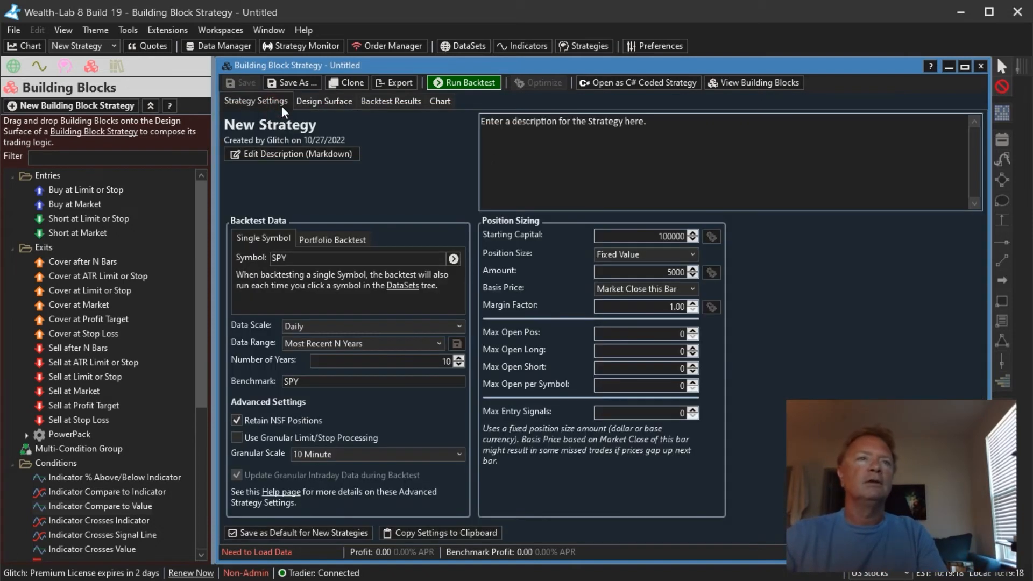
left_click(452, 258)
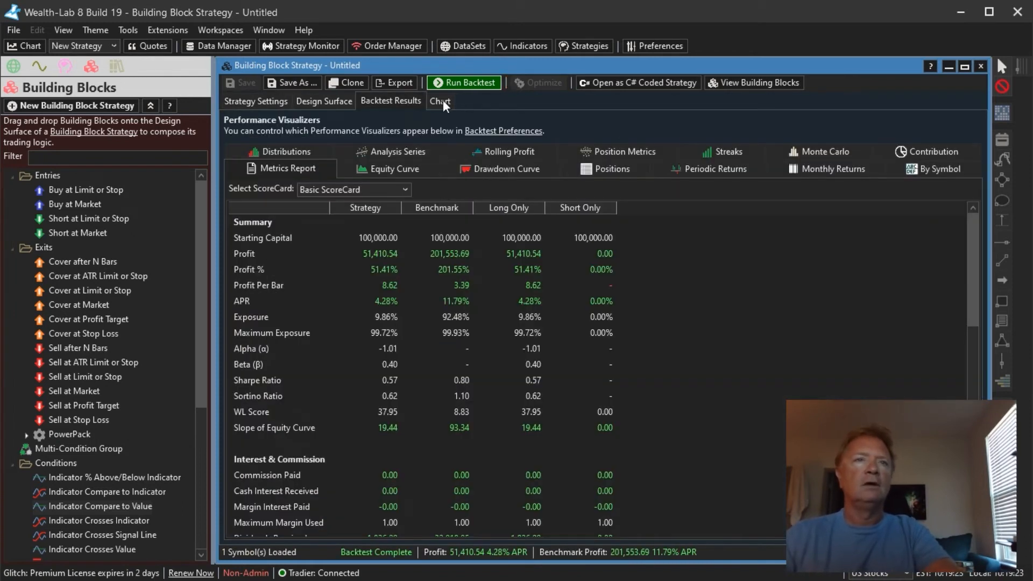
- Review the trades on the strategy chart and the backtest metrics report
left_click(439, 100)
scroll(592, 301, "up", 3)
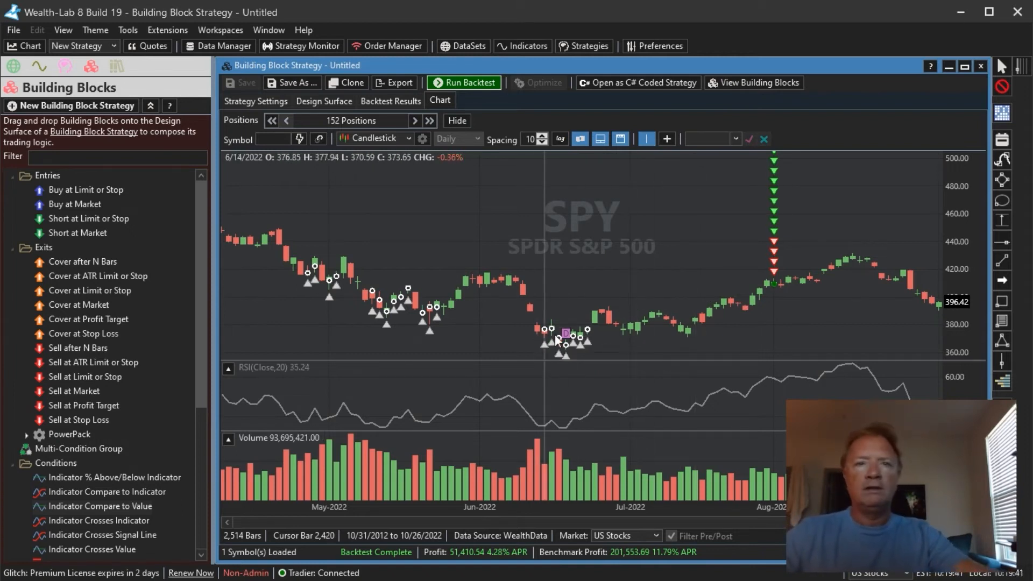
mouse_move(572, 346)
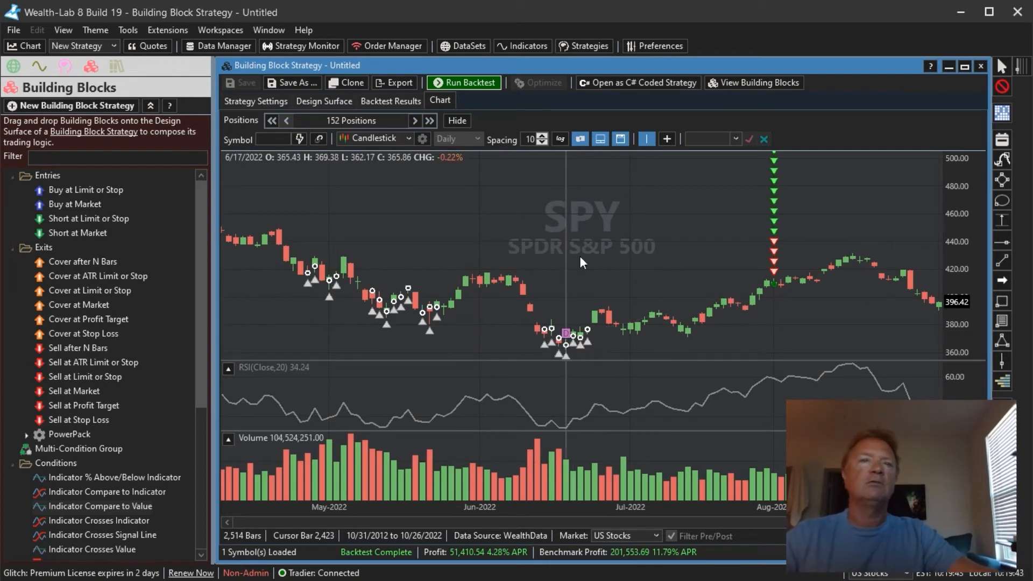
left_click(401, 104)
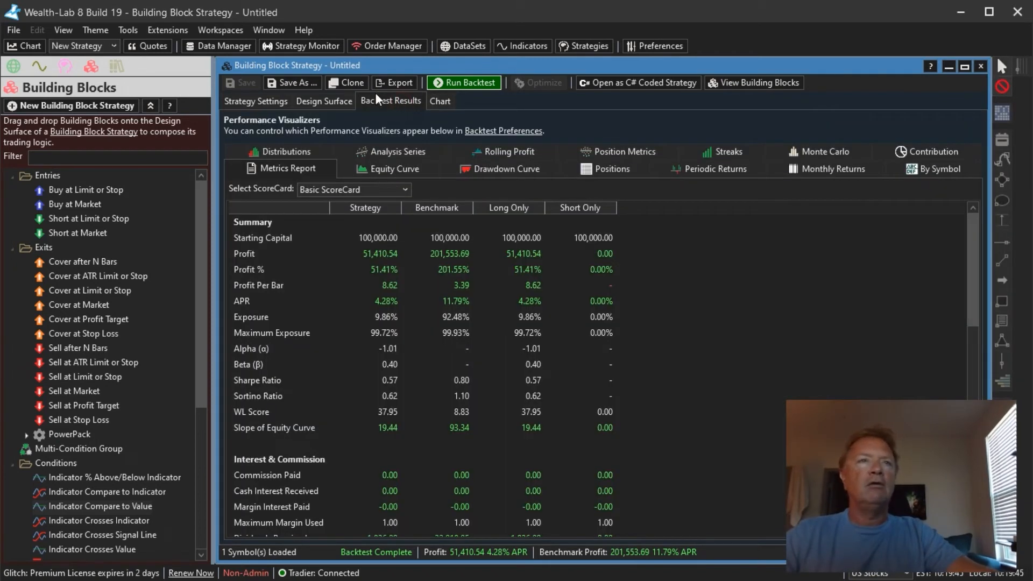
- Add the PowerPack Bars Since Entry/Exit condition under Buy at Market, set to greater than or equal to 2 bars
left_click(319, 102)
scroll(192, 242, "down", 5)
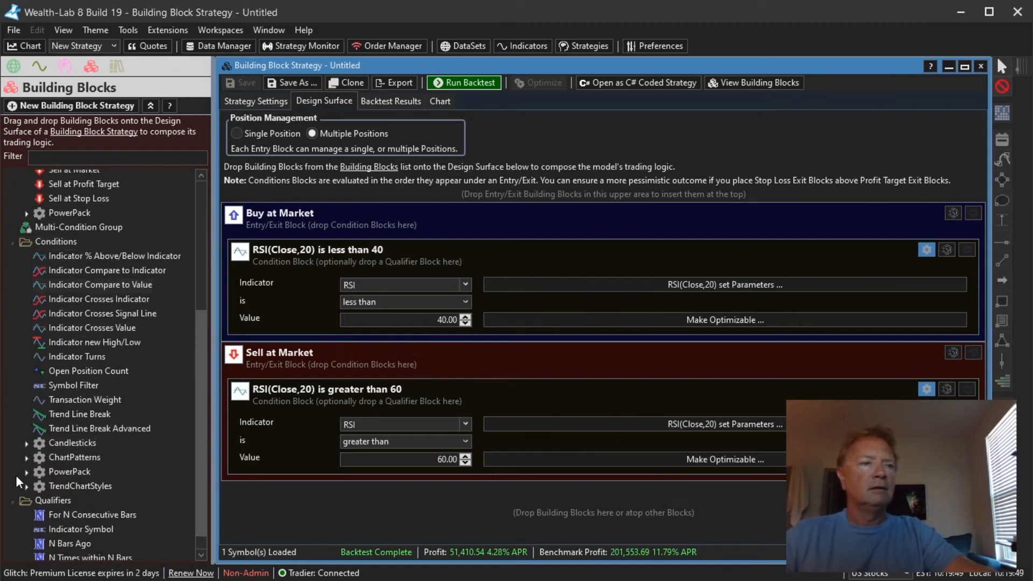
left_click(27, 472)
scroll(99, 447, "down", 2)
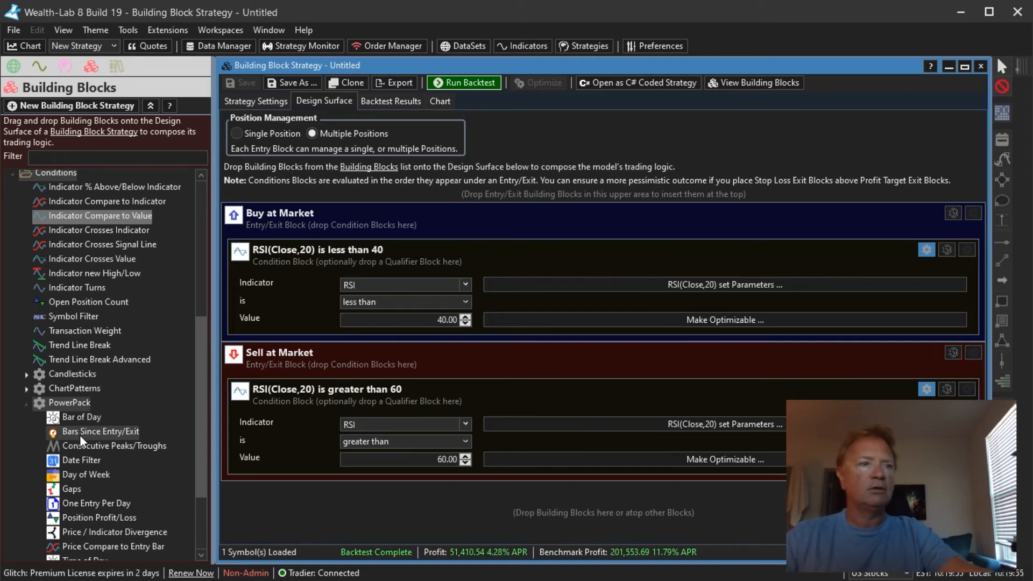
left_click_drag(80, 435, 286, 320)
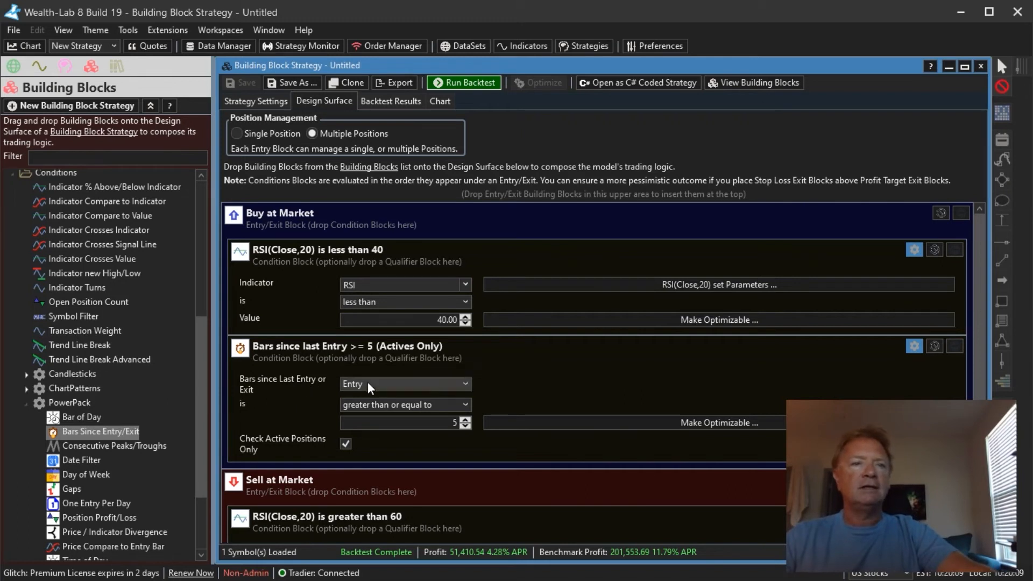
left_click(383, 424)
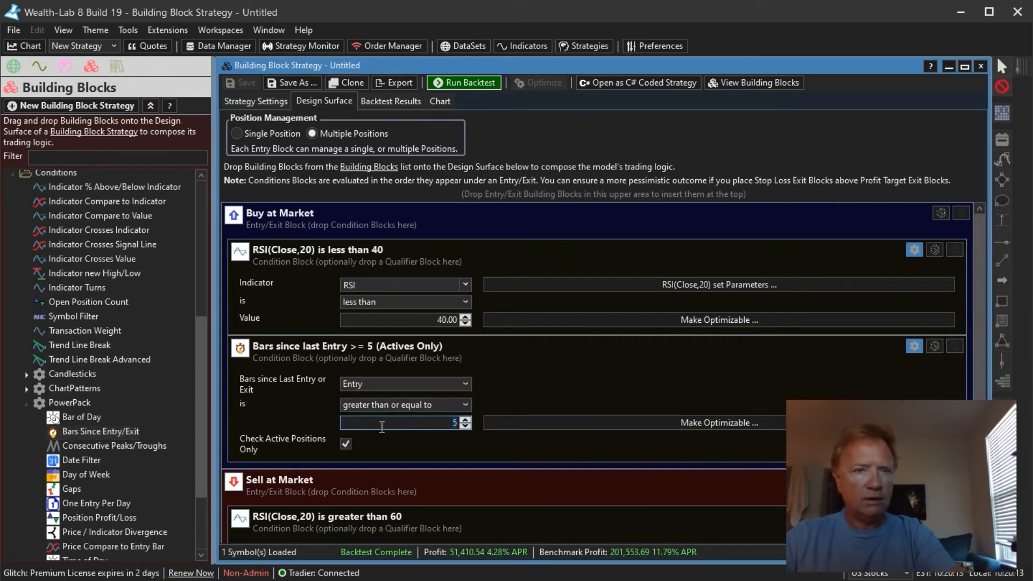
key("Tab")
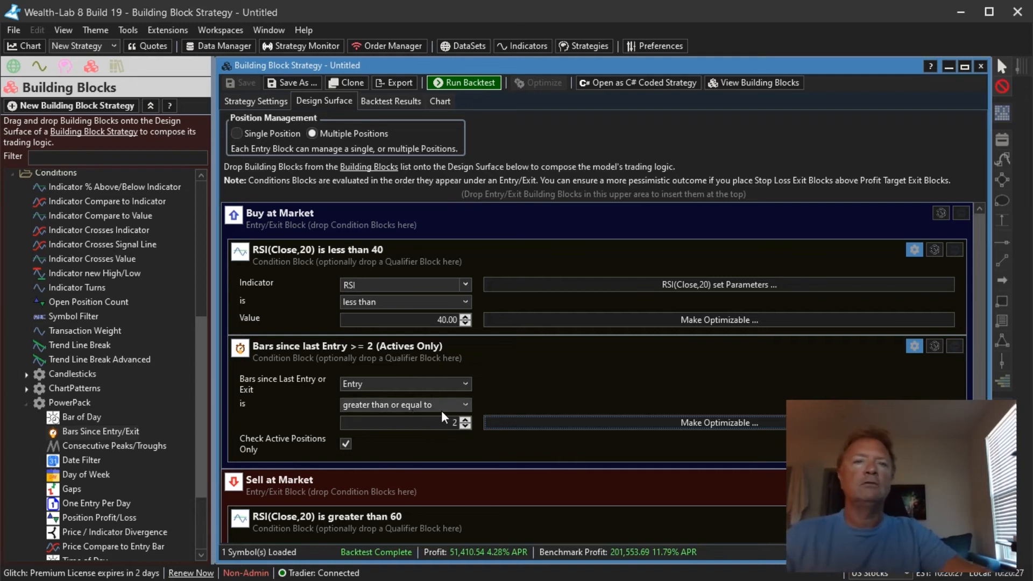
left_click(487, 86)
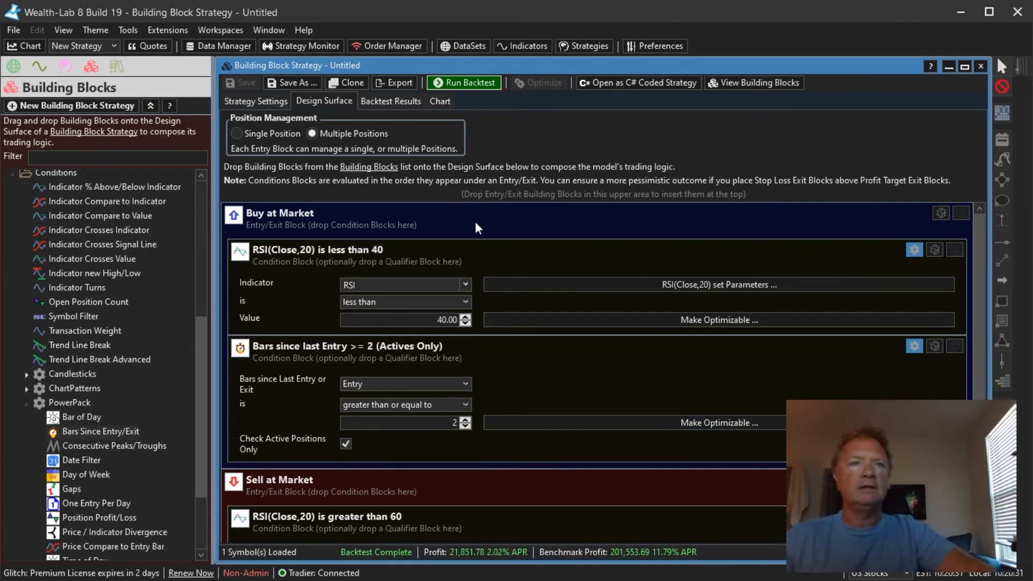
- Review the updated trades on the strategy chart and return to the design surface
left_click(440, 101)
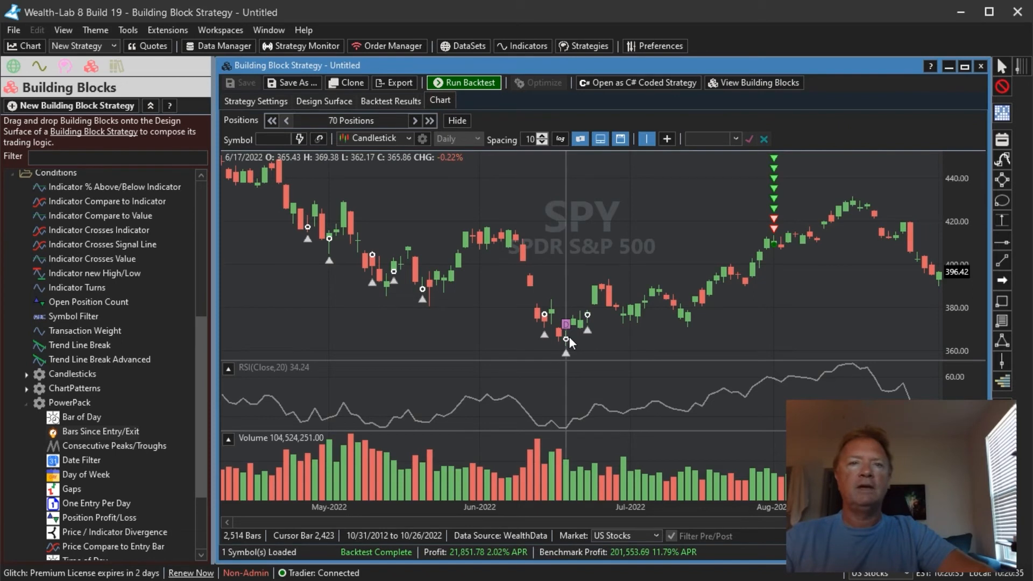
mouse_move(566, 325)
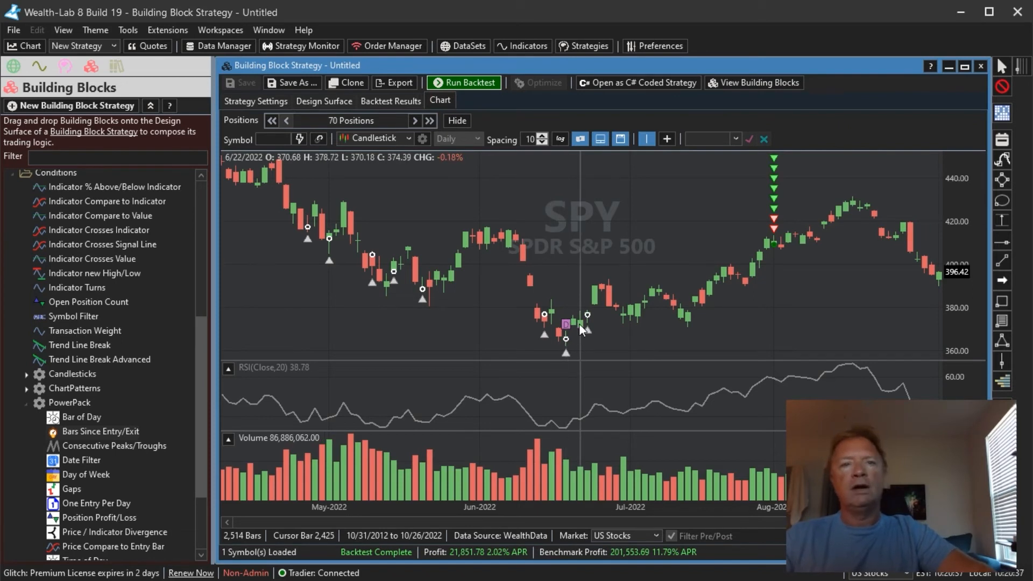
mouse_move(591, 337)
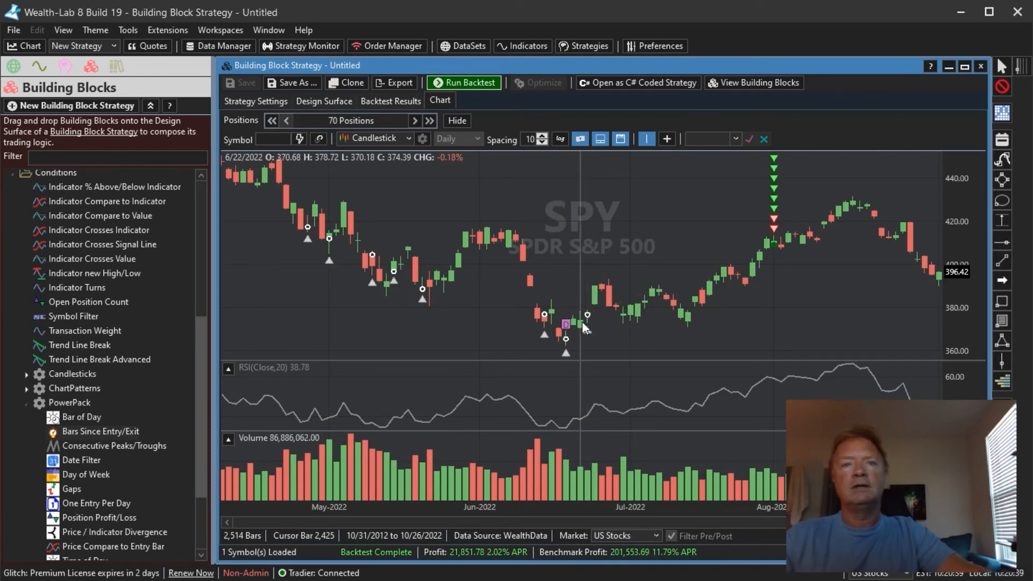
scroll(466, 318, "up", 3)
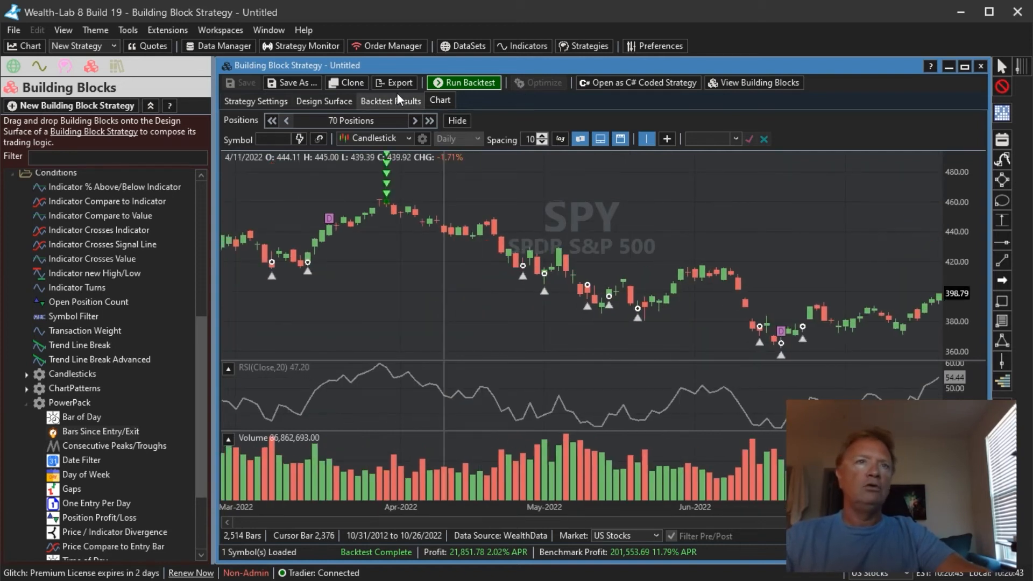
left_click(341, 107)
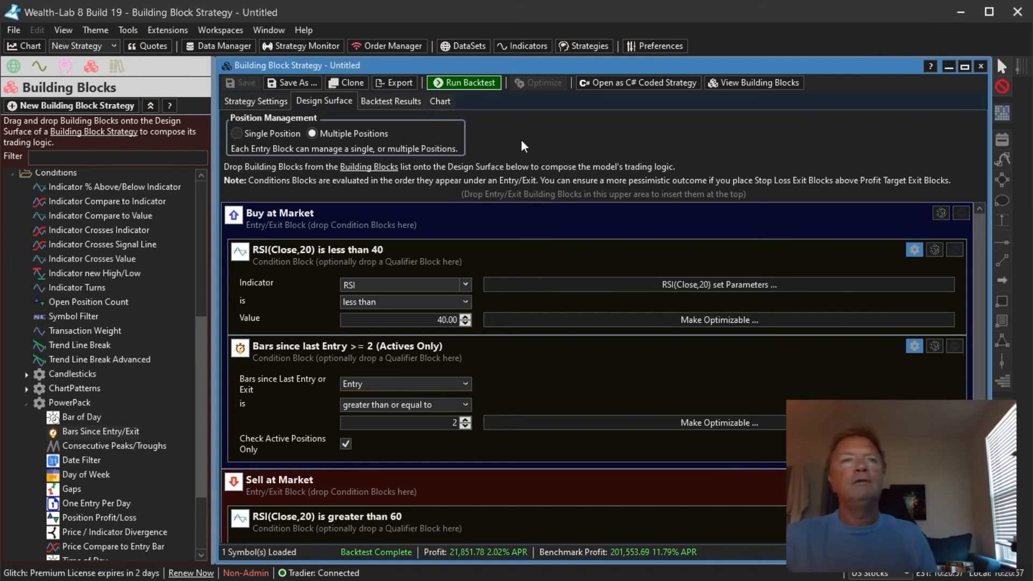
- Open a SPY chart, show the Indicators list and clear its filter
left_click(26, 46)
left_click(66, 67)
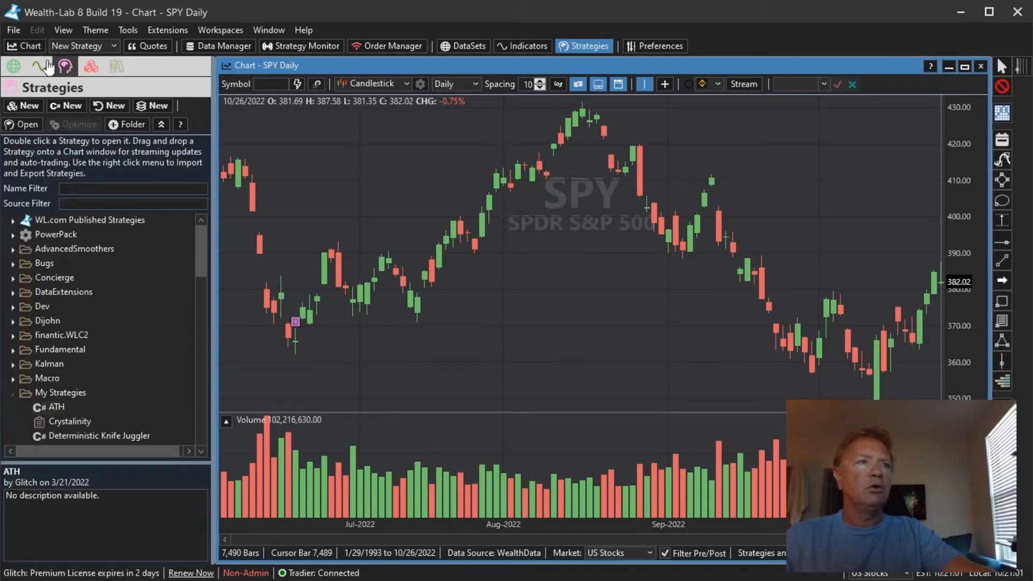
left_click(41, 68)
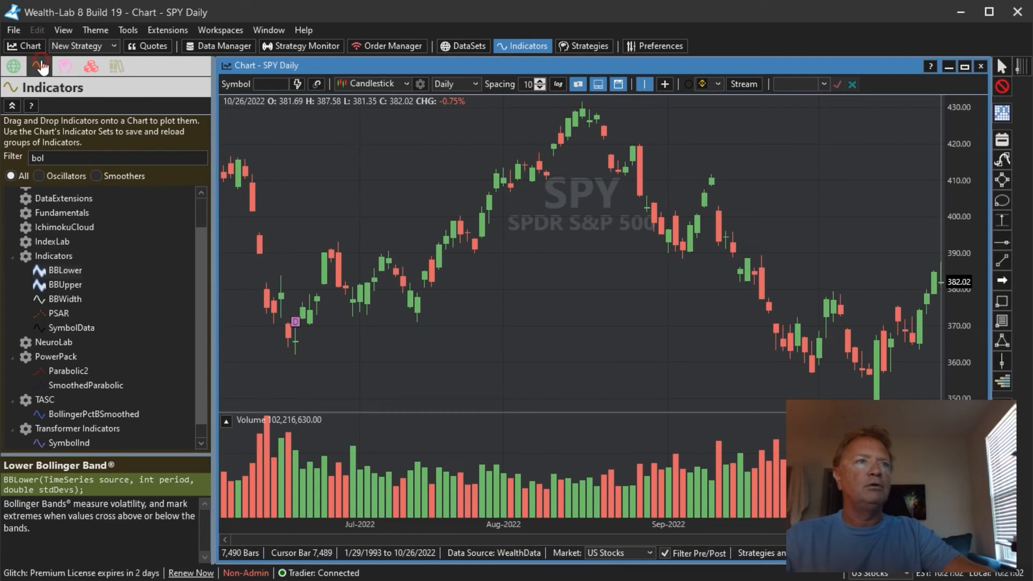
left_click(14, 256)
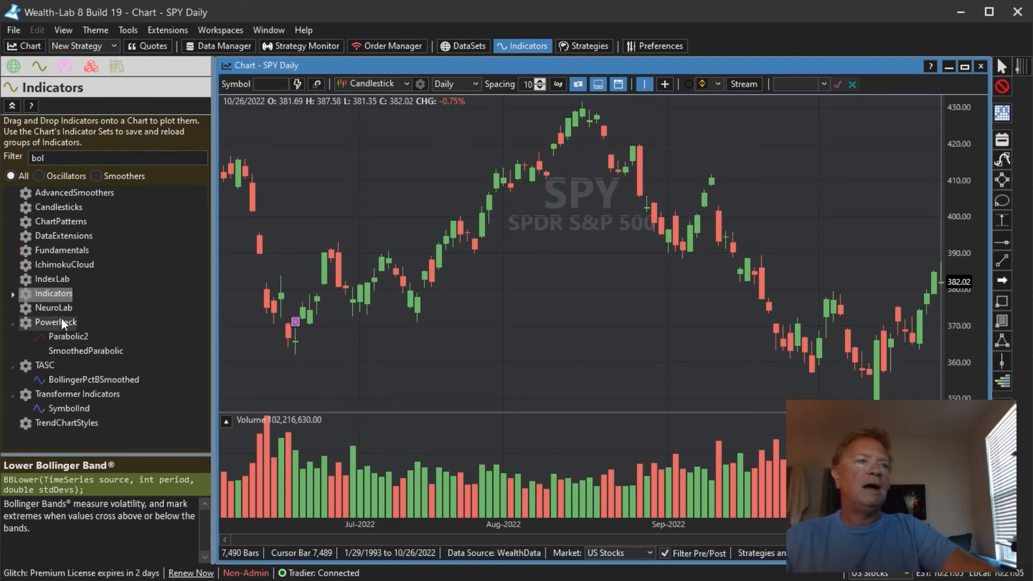
double_click(68, 159)
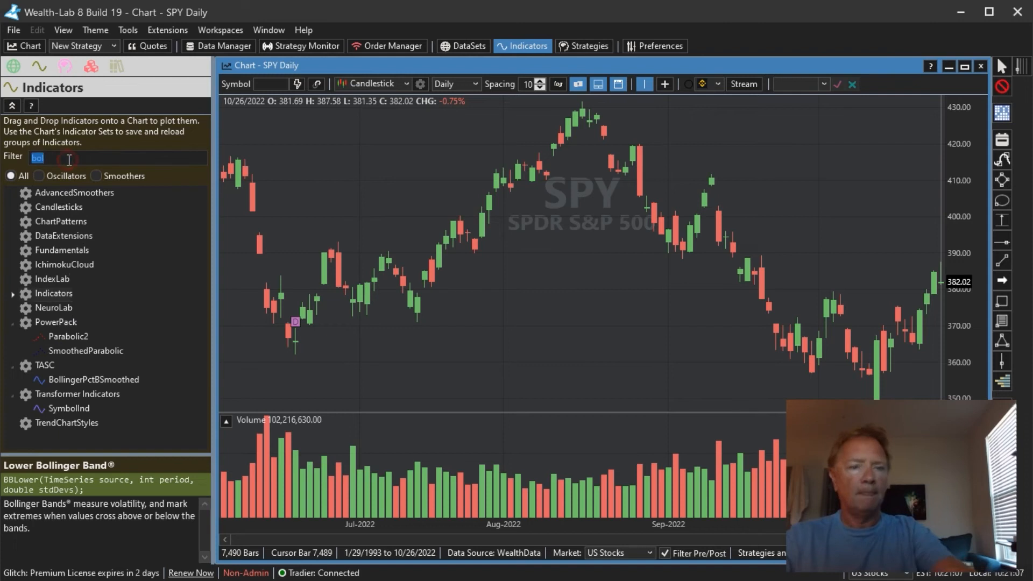
key("BackSpace")
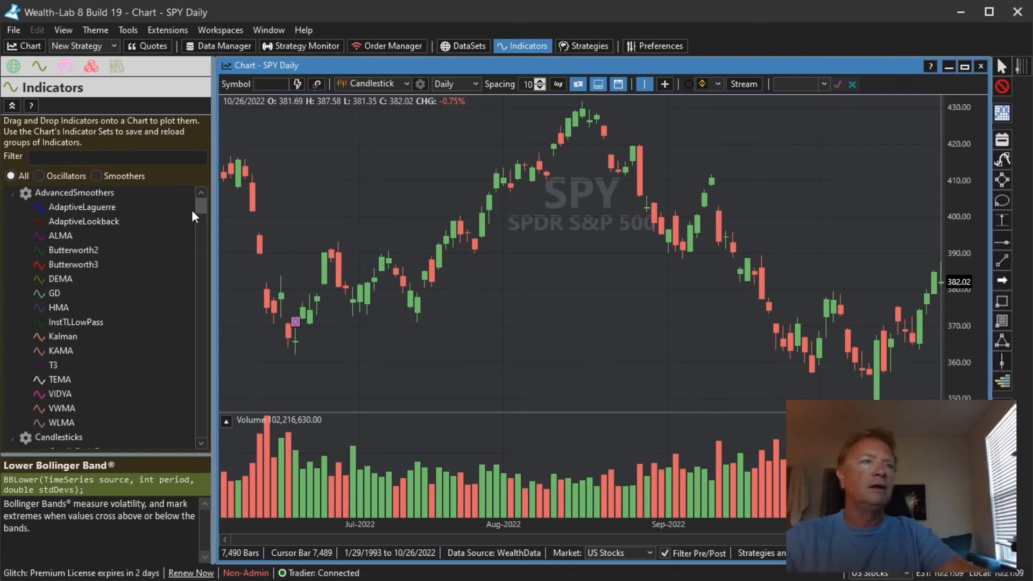
- Browse the indicator groups by expanding and collapsing their folders
left_click(18, 192)
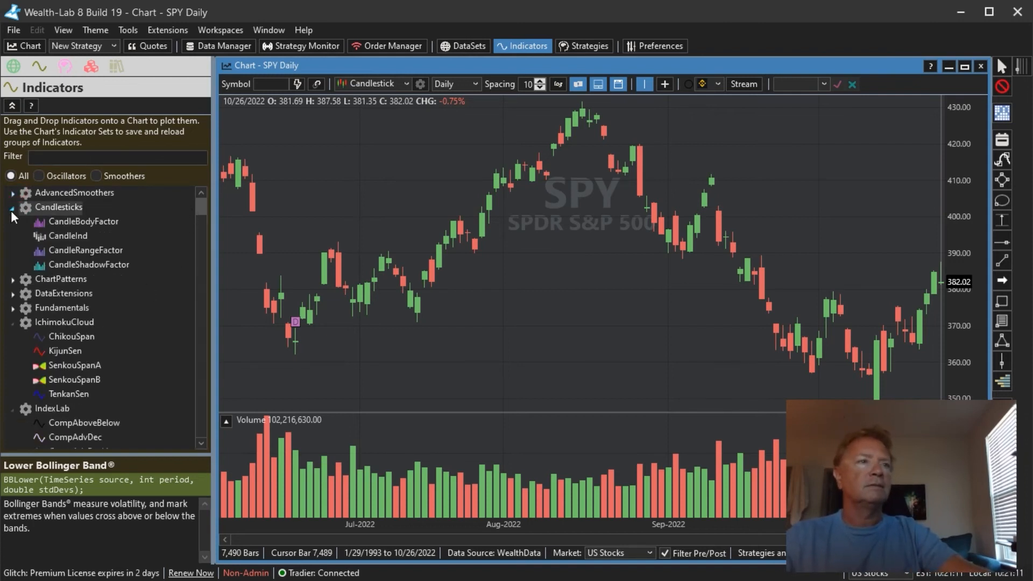
left_click(12, 209)
left_click(13, 264)
left_click(13, 279)
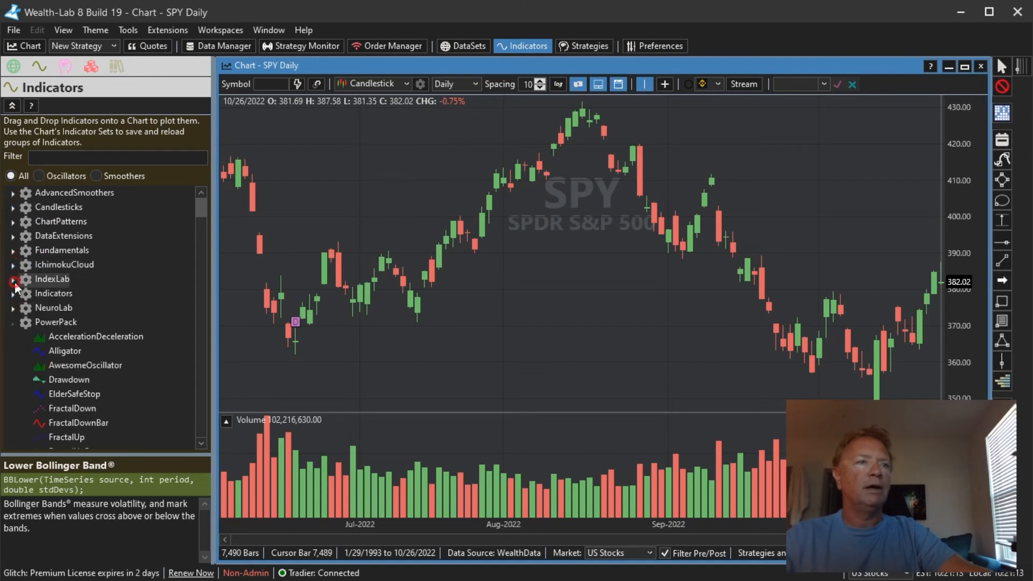
- Add the PowerPack Gain indicator to the SPY chart with its default settings
left_click_drag(198, 208, 199, 217)
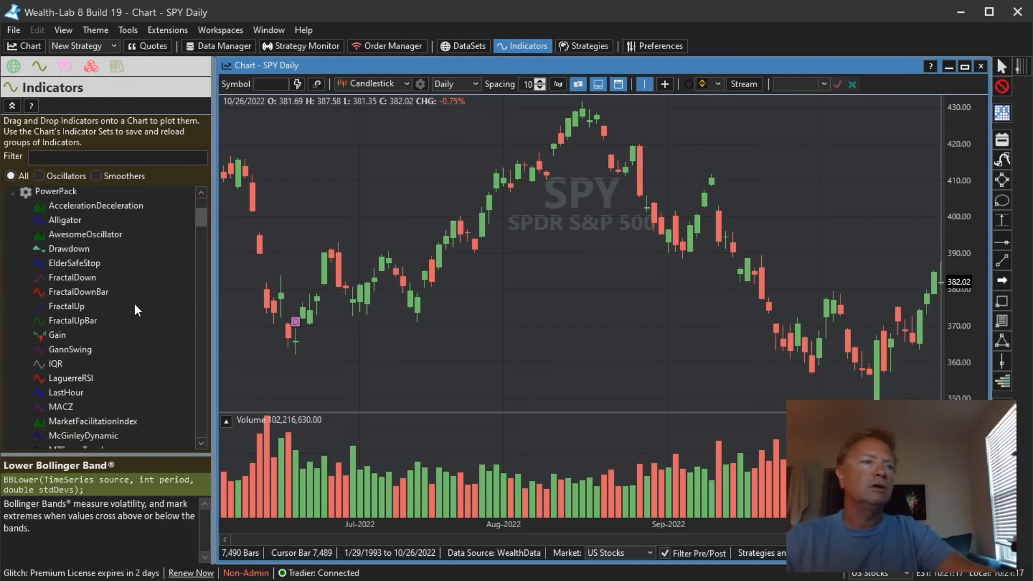
left_click_drag(54, 339, 399, 312)
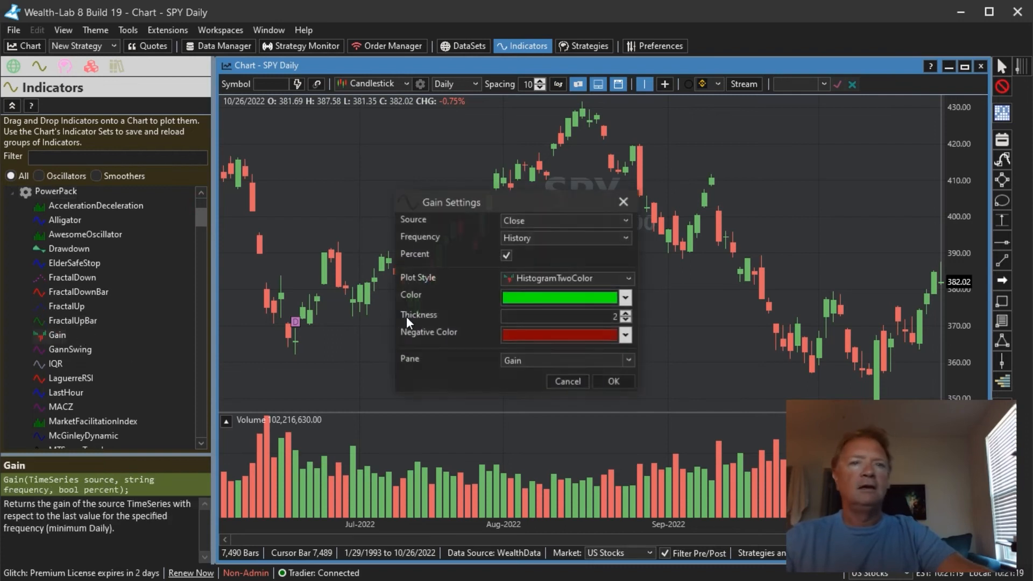
left_click(613, 384)
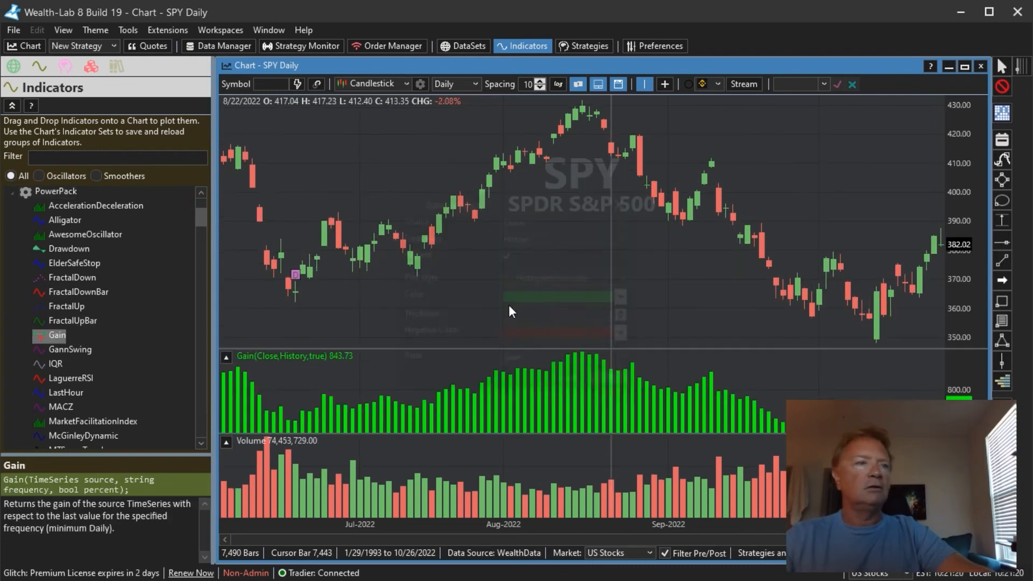
- Add the PowerPack Drawdown indicator to the chart with its default settings
left_click(63, 251)
left_click_drag(338, 282, 339, 283)
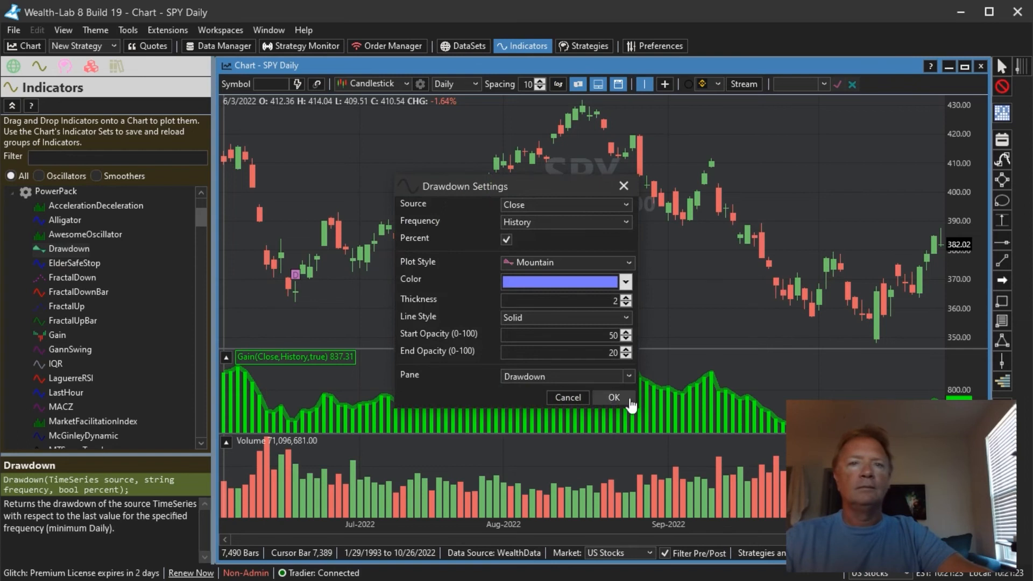
left_click(614, 396)
- Switch the chart's scale from Daily to Weekly
scroll(509, 242, "up", 5)
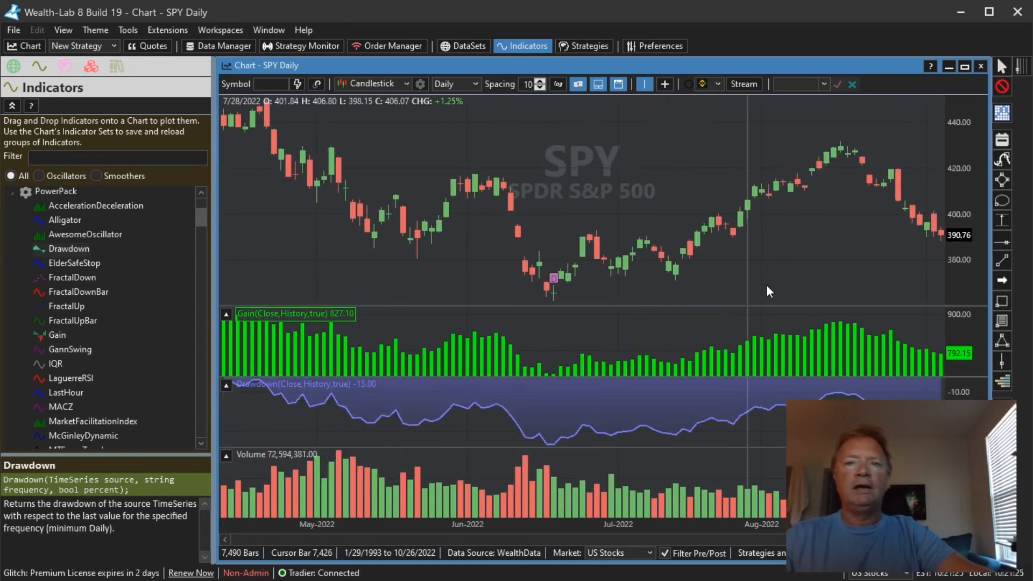
left_click_drag(513, 232, 656, 180)
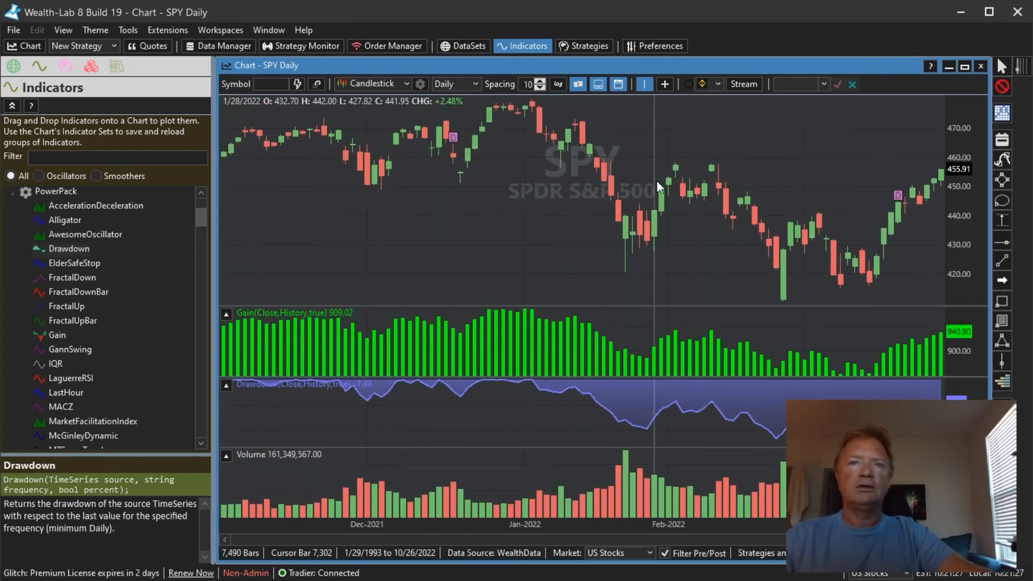
scroll(656, 180, "down", 5)
left_click(466, 88)
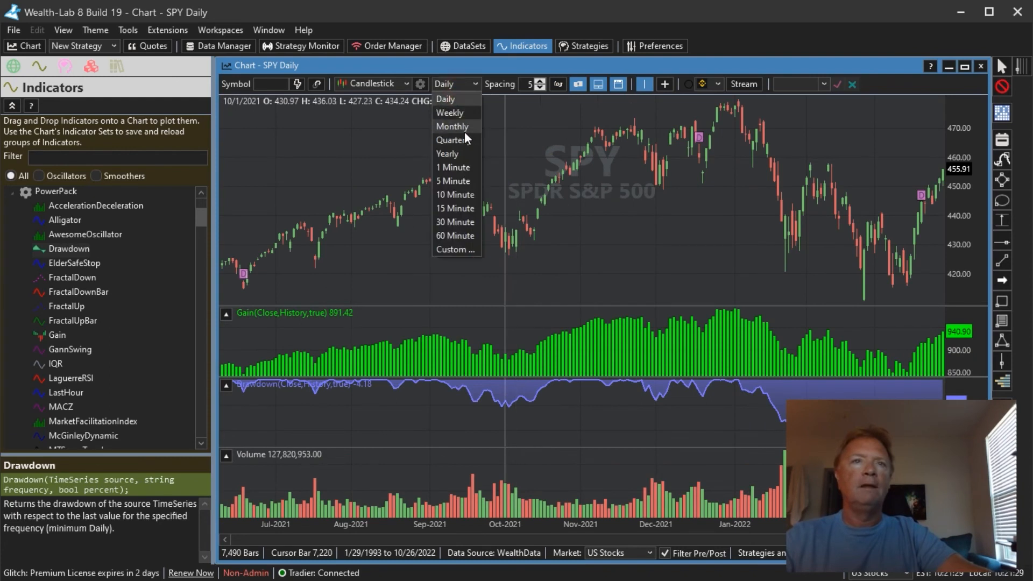
left_click(466, 110)
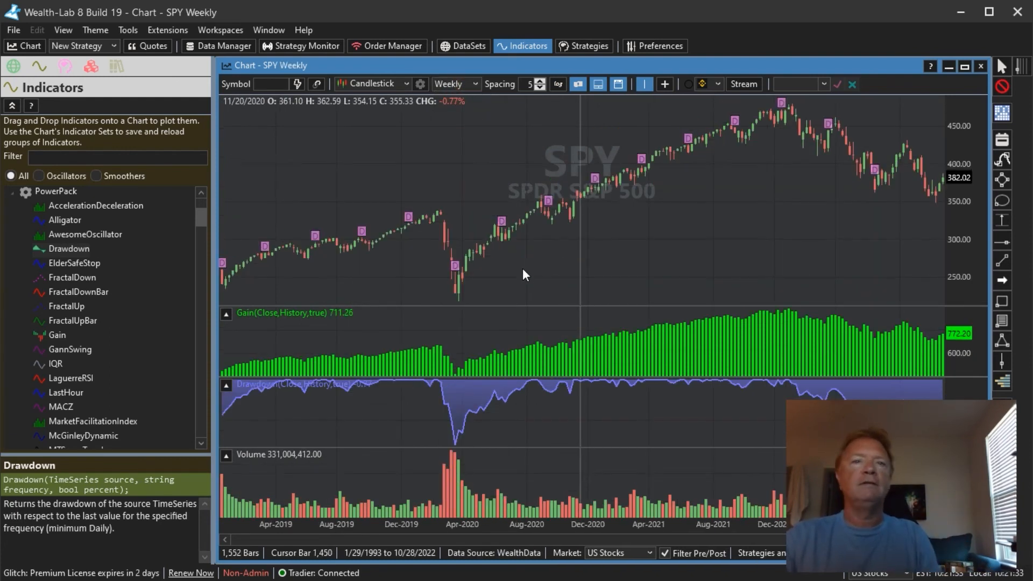
- Scroll and pan through the weekly chart's history to examine the Gain and Drawdown panes
left_click_drag(466, 263, 885, 211)
left_click_drag(493, 244, 354, 237)
left_click_drag(905, 251, 771, 217)
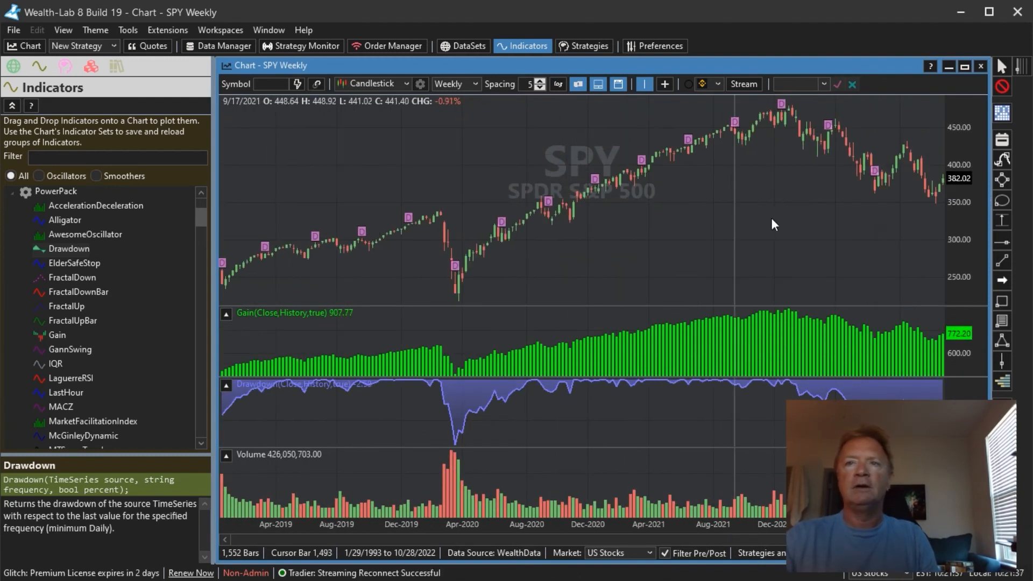
scroll(592, 253, "up", 8)
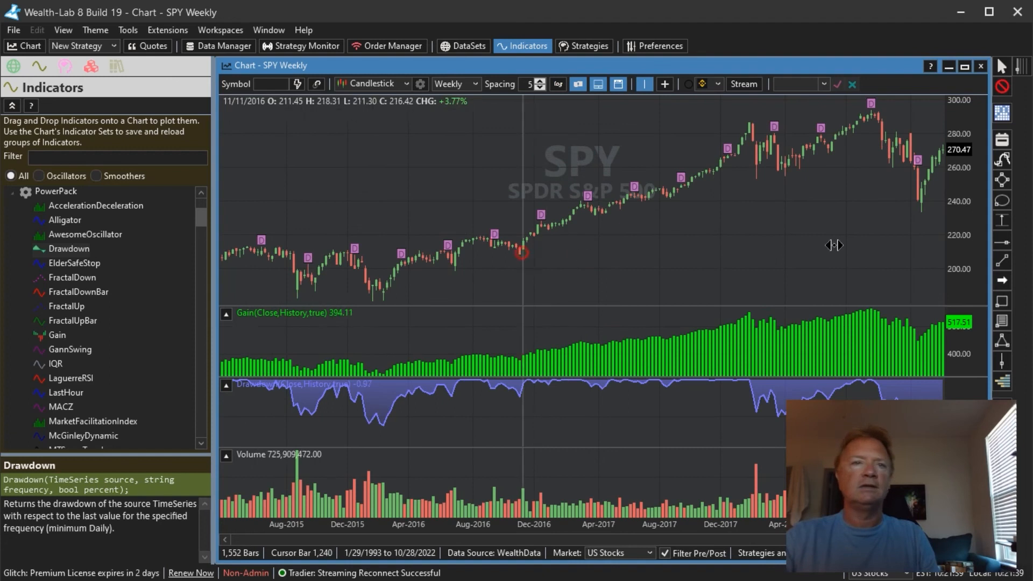
scroll(550, 251, "up", 8)
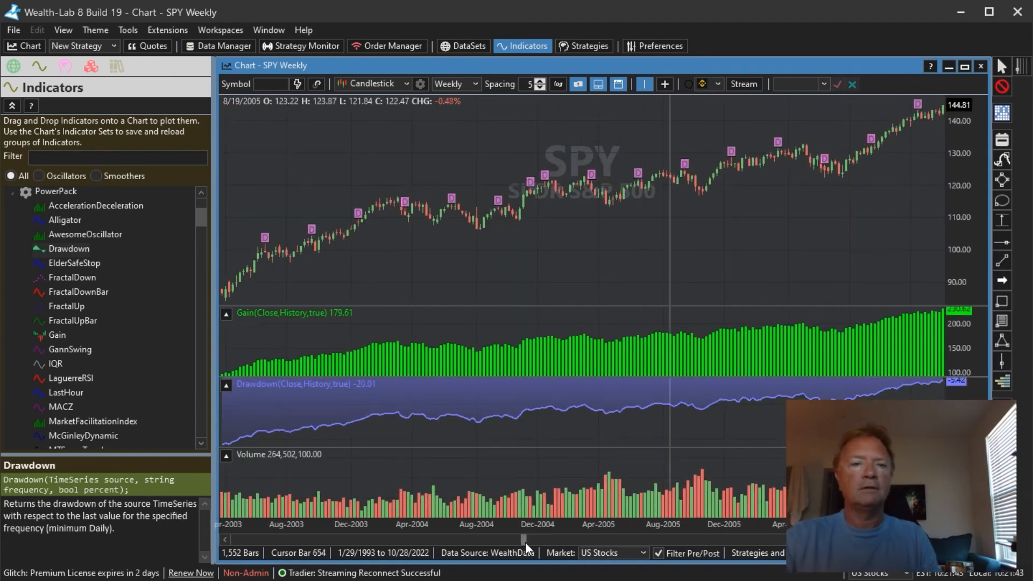
left_click_drag(525, 541, 226, 554)
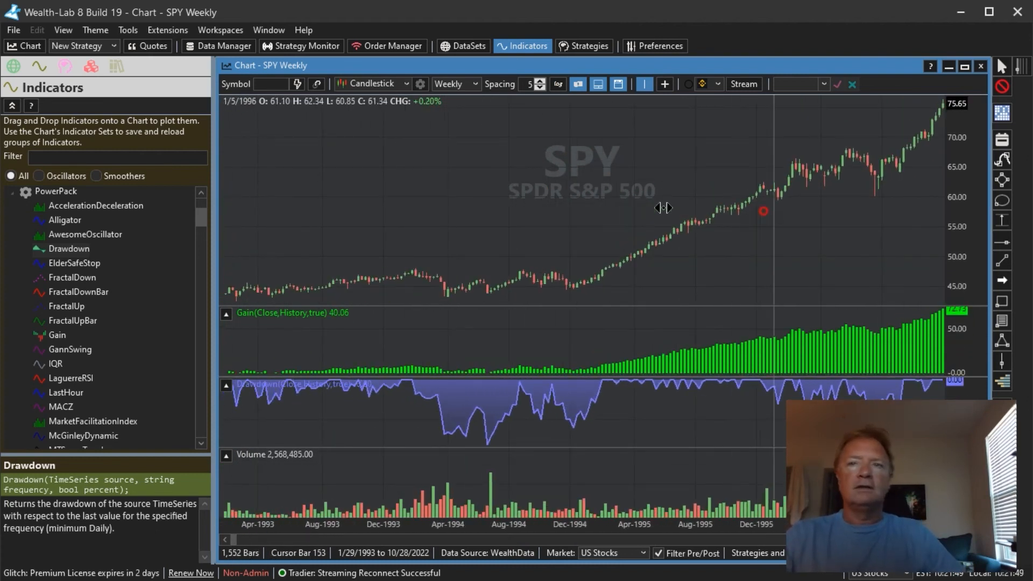
scroll(390, 483, "down", 3)
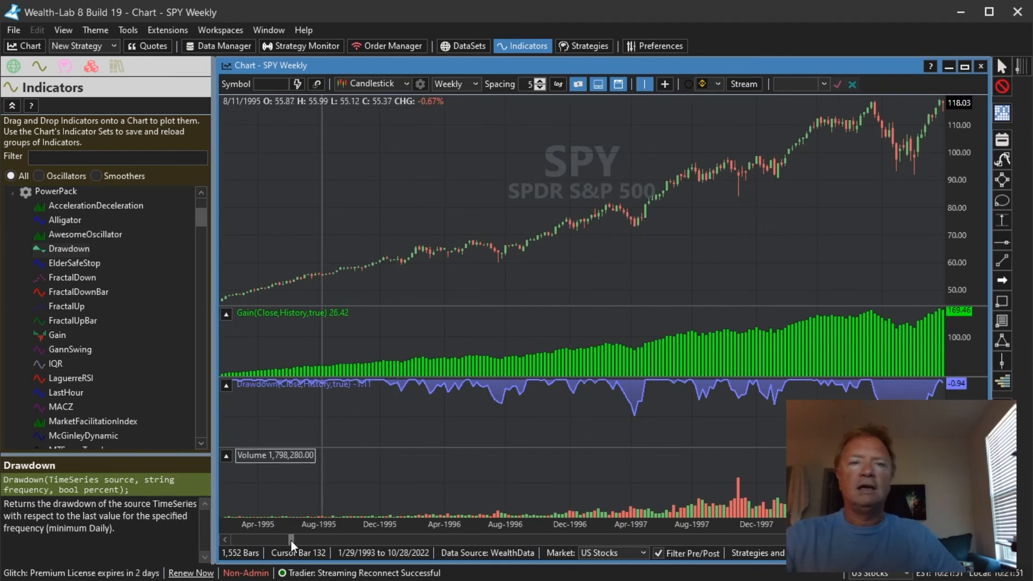
left_click_drag(291, 540, 1028, 542)
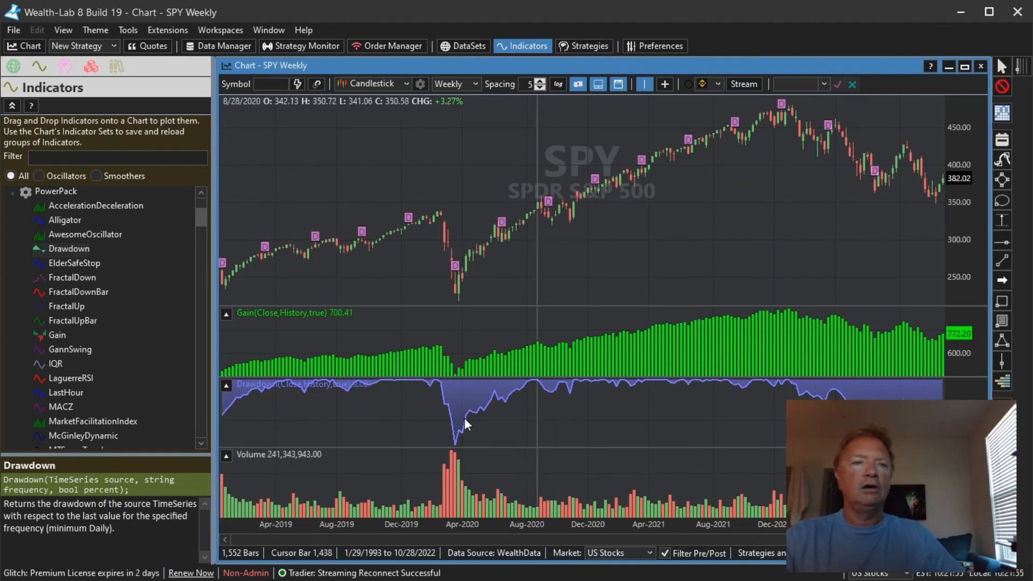
left_click_drag(350, 417, 676, 438)
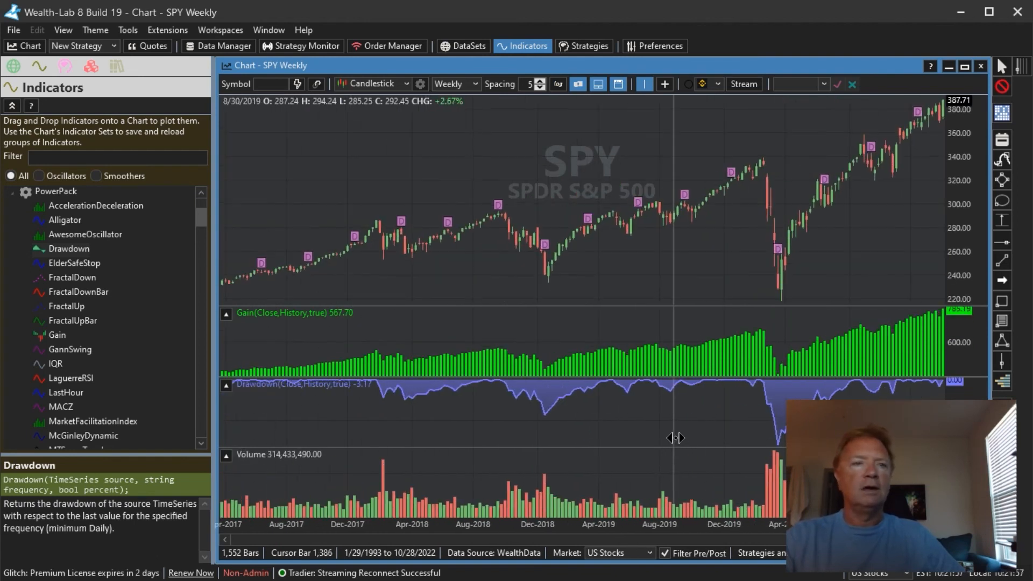
- Edit the Drawdown indicator's settings to turn off the Percent option
right_click(340, 382)
left_click(362, 389)
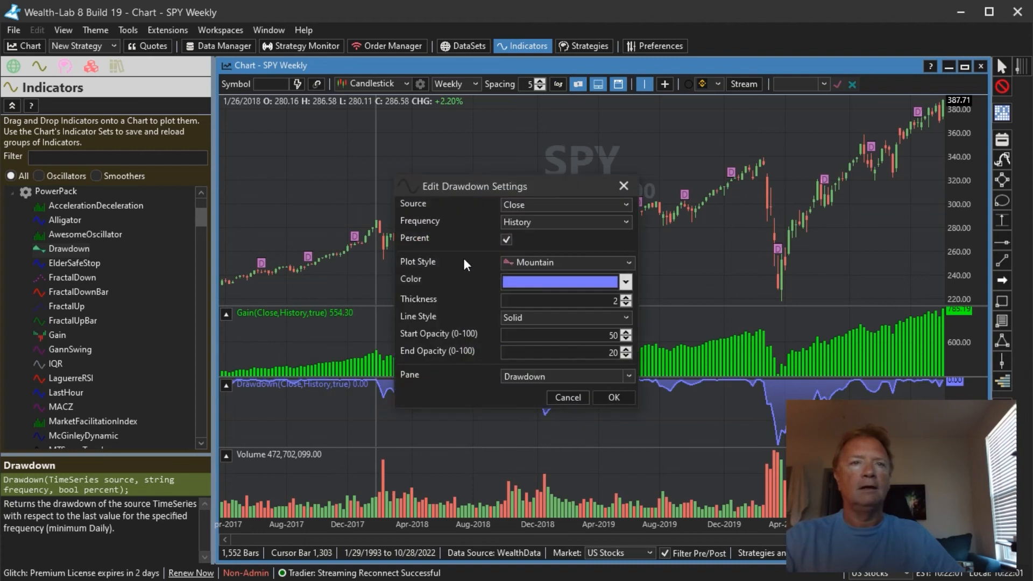
left_click(508, 238)
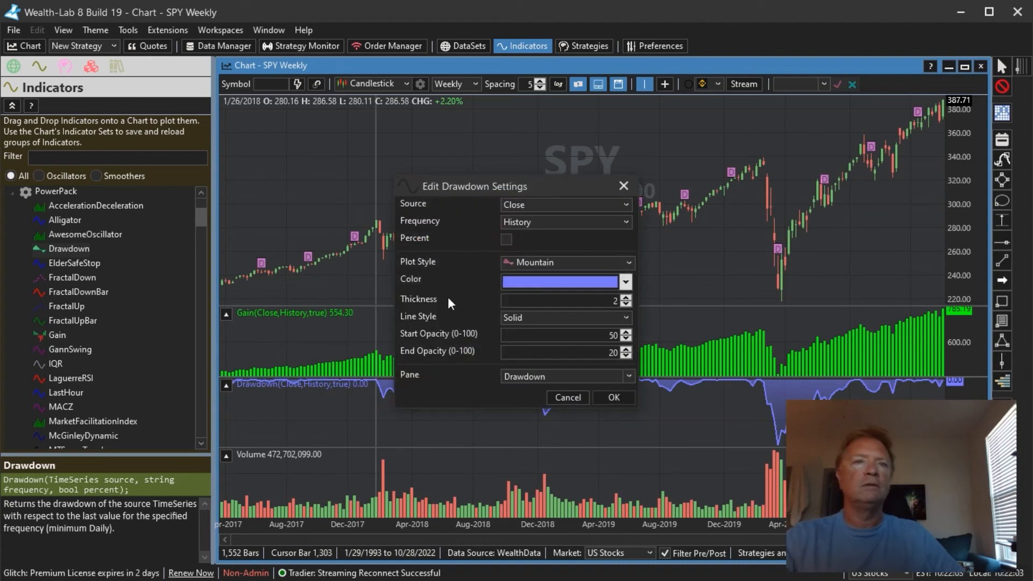
left_click(614, 397)
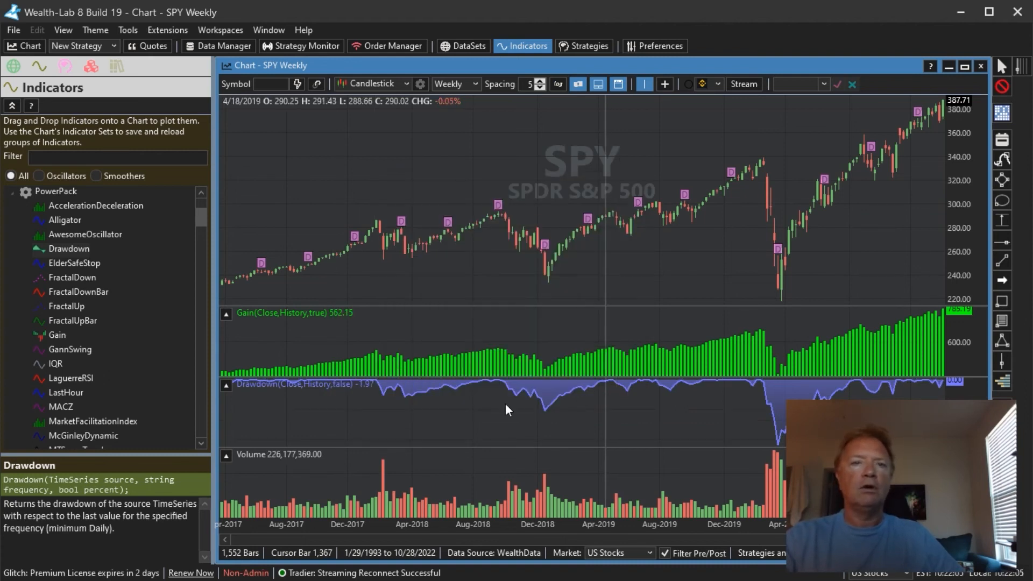
- Close the SPY weekly chart window
mouse_move(606, 424)
left_mouse_down()
mouse_move(537, 425)
mouse_move(489, 411)
left_mouse_up()
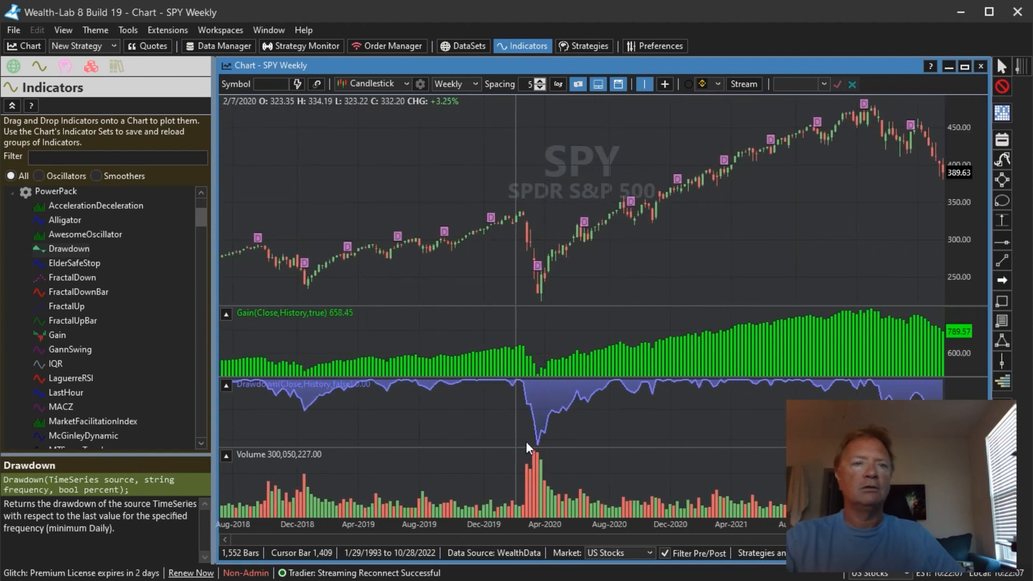
left_click_drag(555, 449, 492, 264)
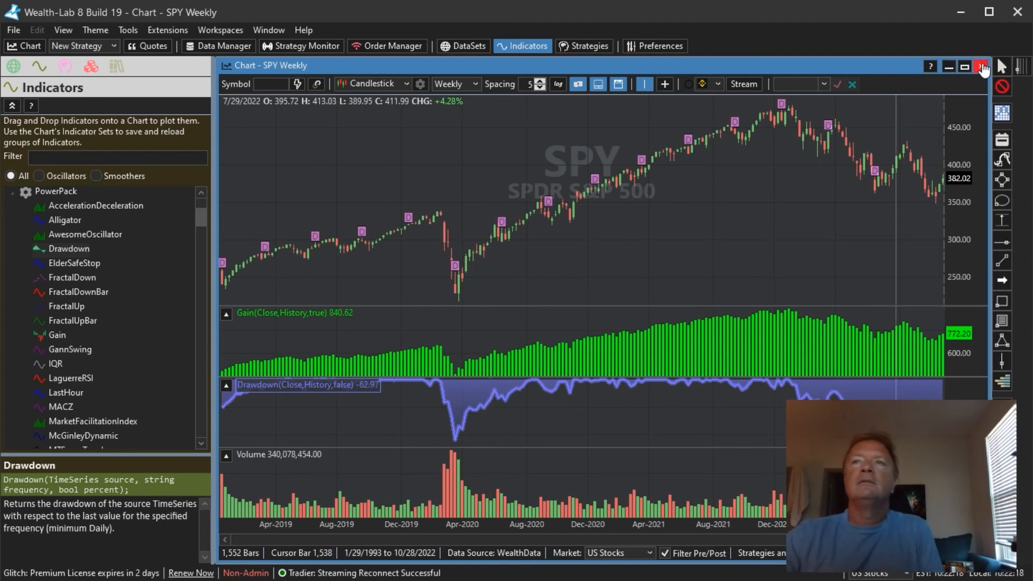
left_click(982, 67)
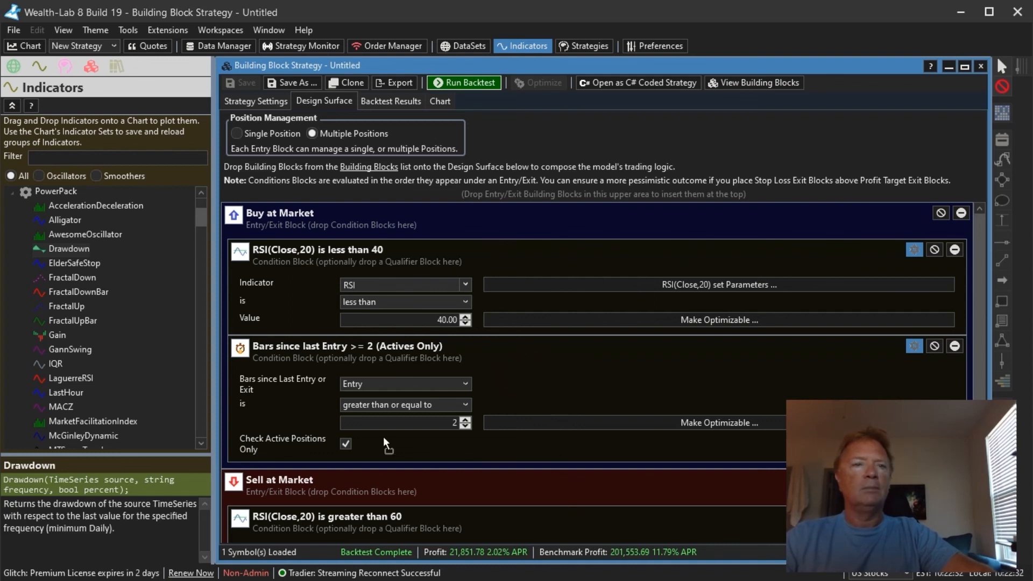
- Move the Bars Since Last Entry condition block from Buy at Market to Sell at Market
left_click(304, 408)
left_click_drag(304, 482, 309, 483)
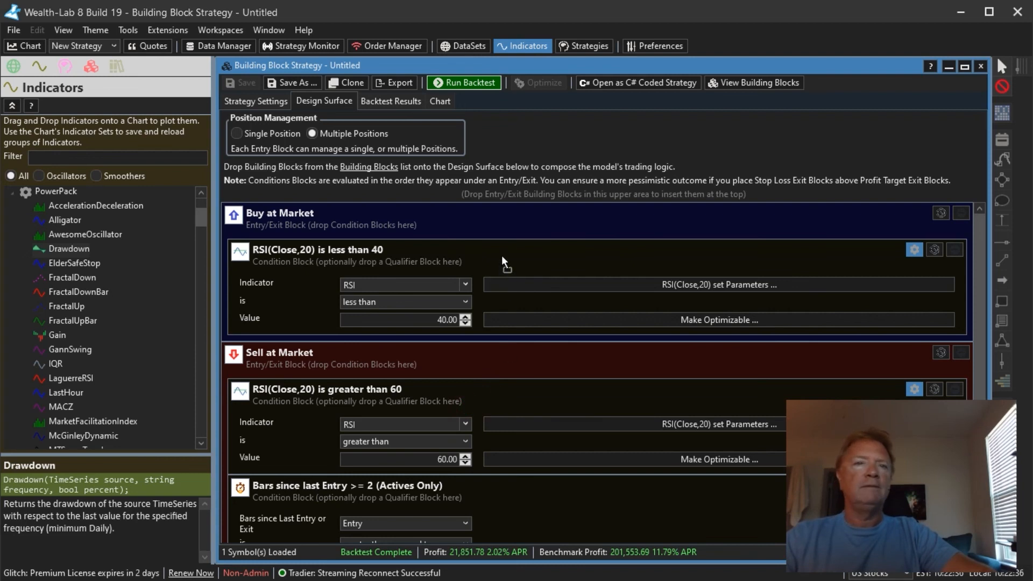
- Move the RSI greater than 60 block under Buy at Market and back under Sell at Market
left_click_drag(502, 255, 501, 255)
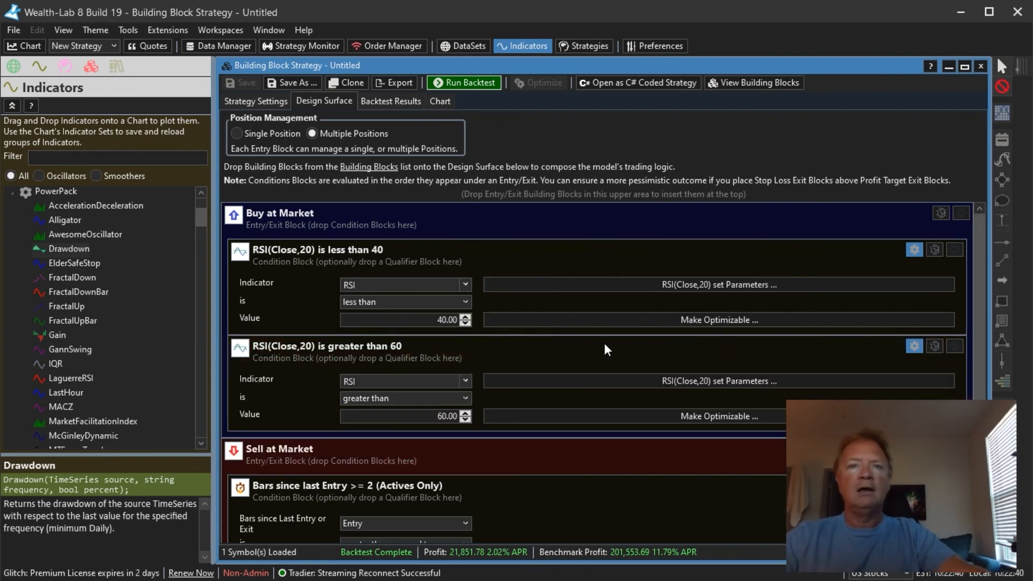
left_click_drag(515, 478, 517, 482)
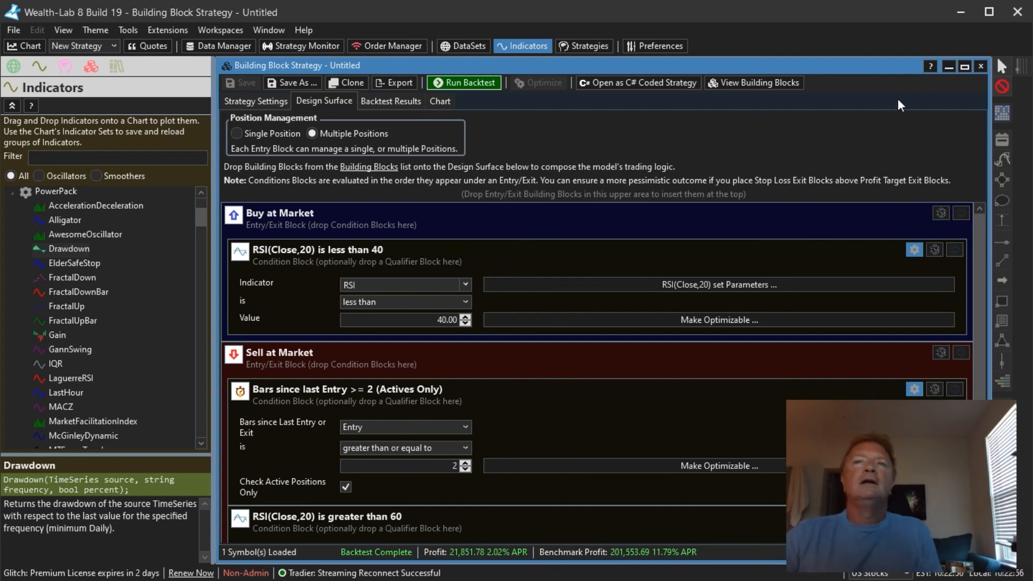
- Close the Building Block strategy window, discarding its unsaved changes
left_click(981, 66)
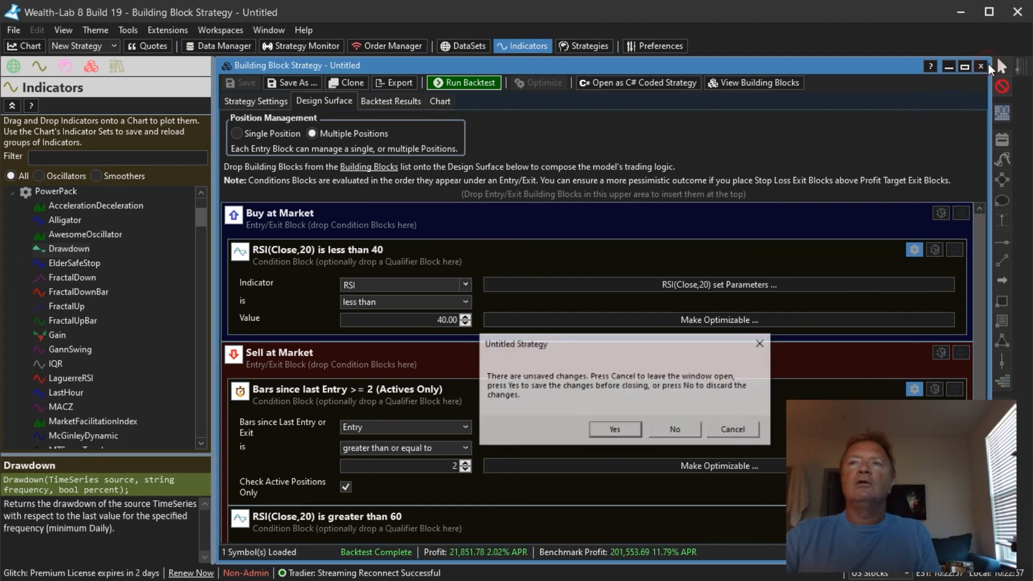
left_click(677, 430)
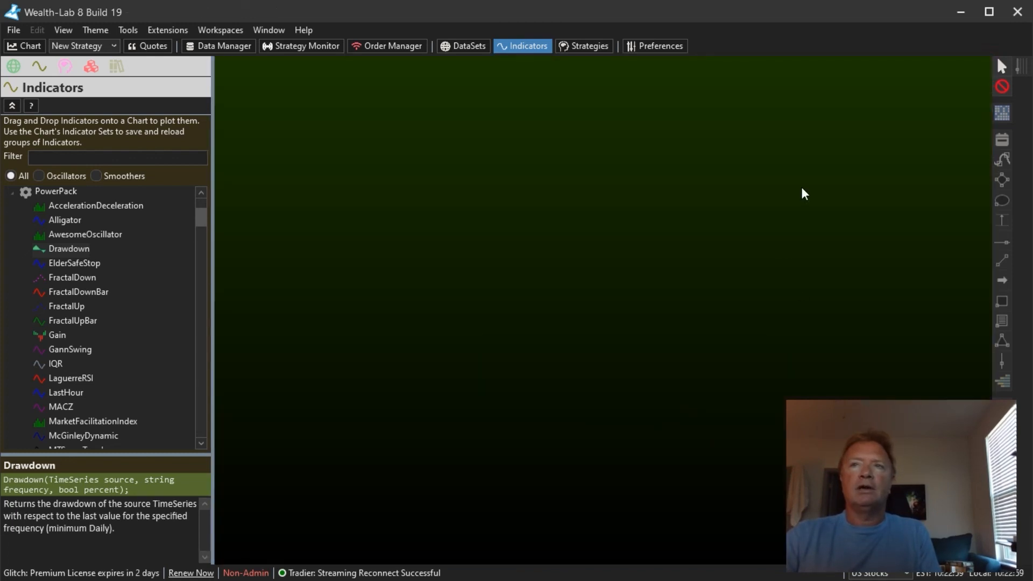
- Open the Wealth-Lab 8 Home Page and open the recent strategy My Strategies\My Meta 2
left_click(127, 30)
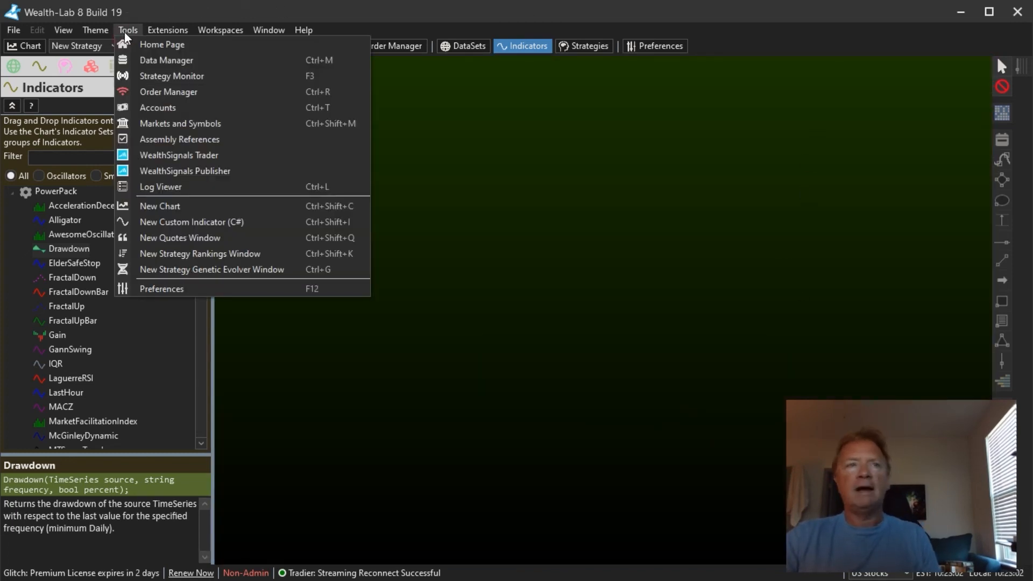
left_click(147, 46)
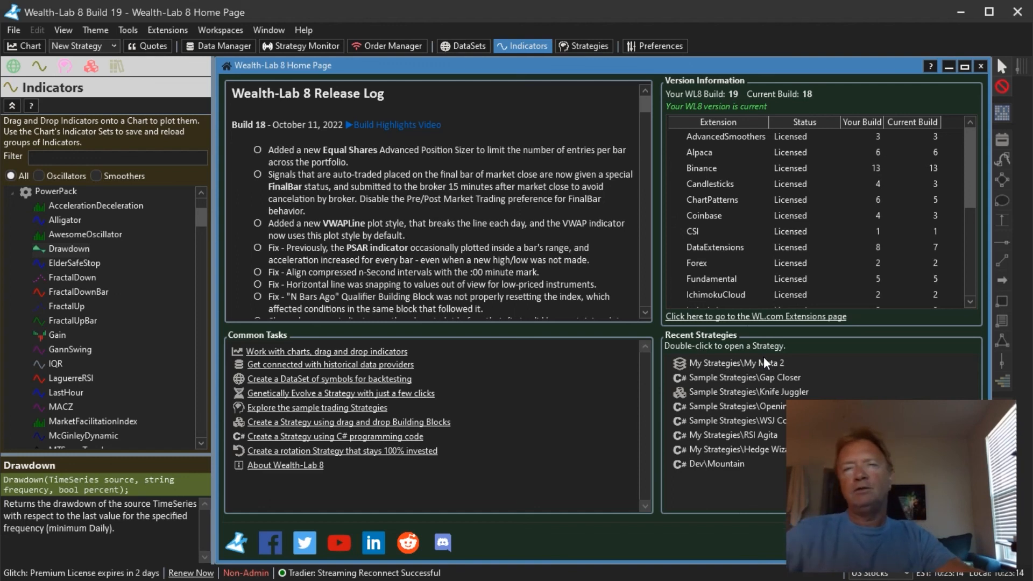
double_click(748, 364)
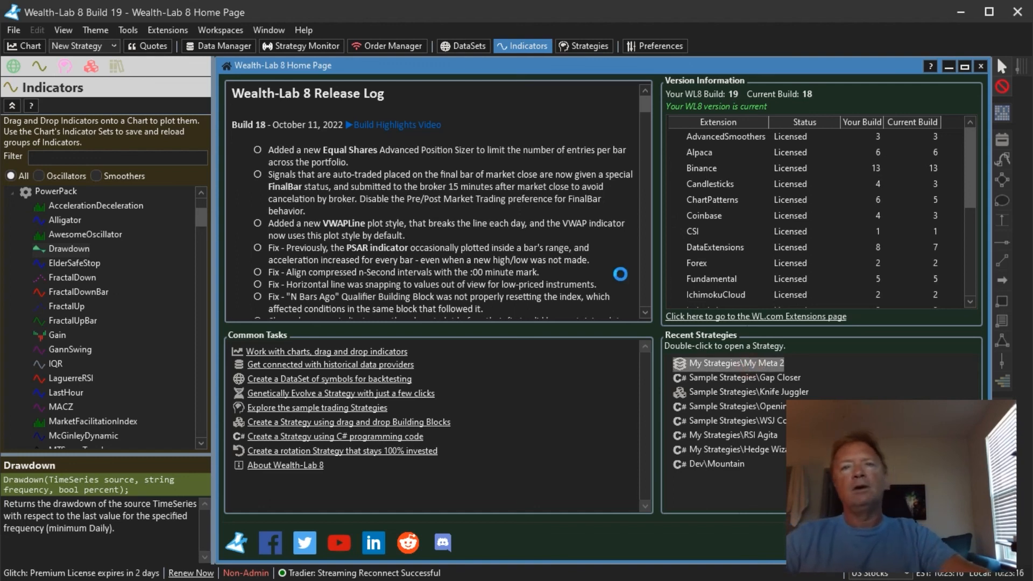